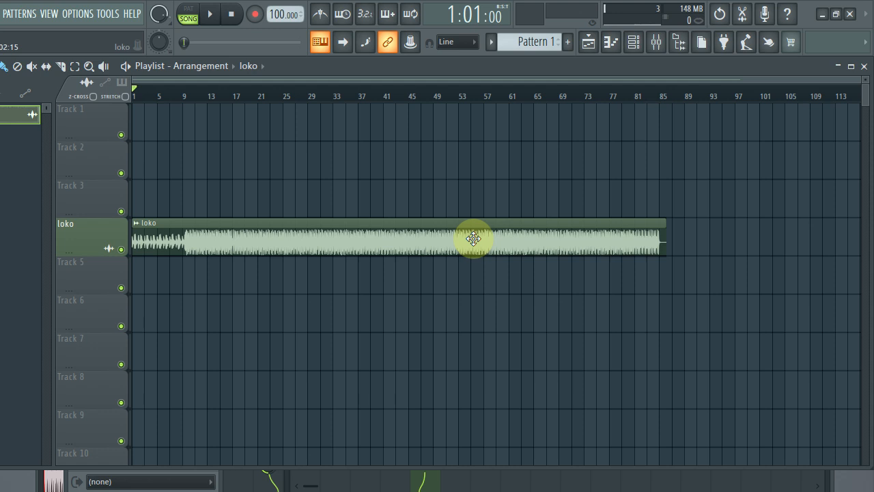
Listen to the opening bars of the loko clip in the playlist and stop playback.
{"action": "key", "text": "space"}
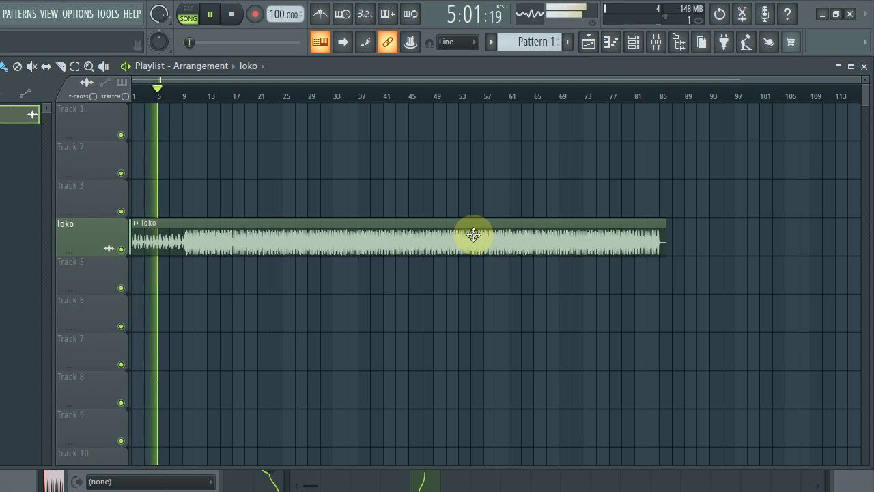
{"action": "key", "text": "space"}
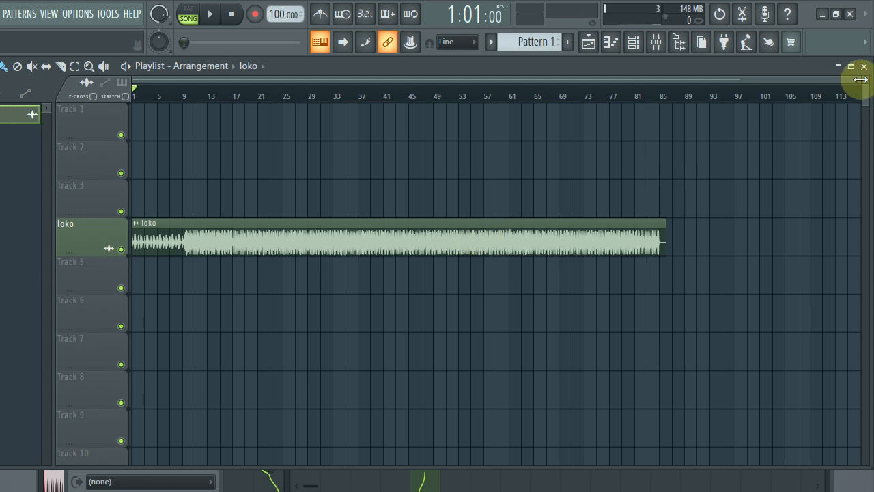
{"action": "left_click_drag", "start_coordinate": [861, 79], "coordinate": [684, 85]}
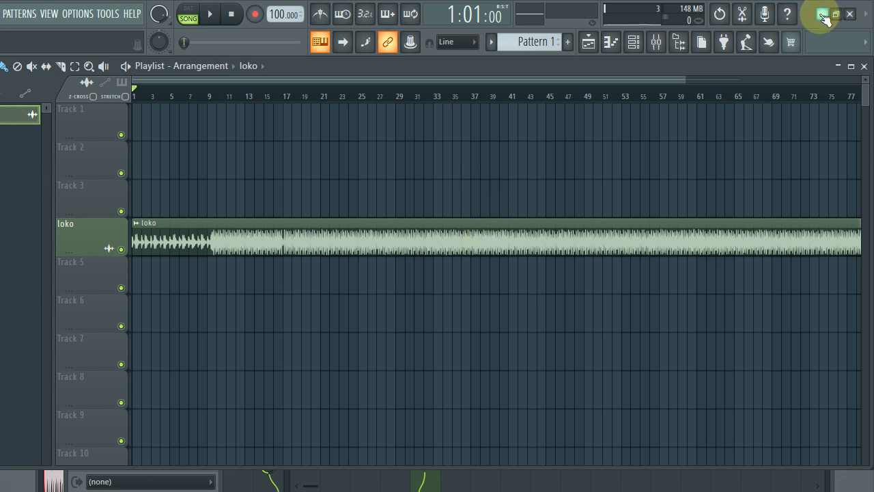
{"action": "left_click", "coordinate": [591, 45]}
{"action": "left_click", "coordinate": [597, 47]}
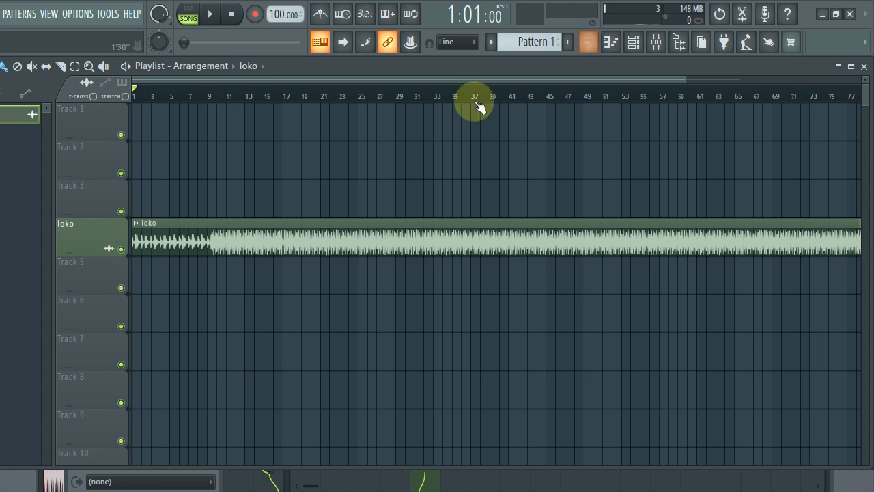
Open the loko clip's channel settings and check the mixer track it is routed to, returning to the playlist.
{"action": "double_click", "coordinate": [395, 229]}
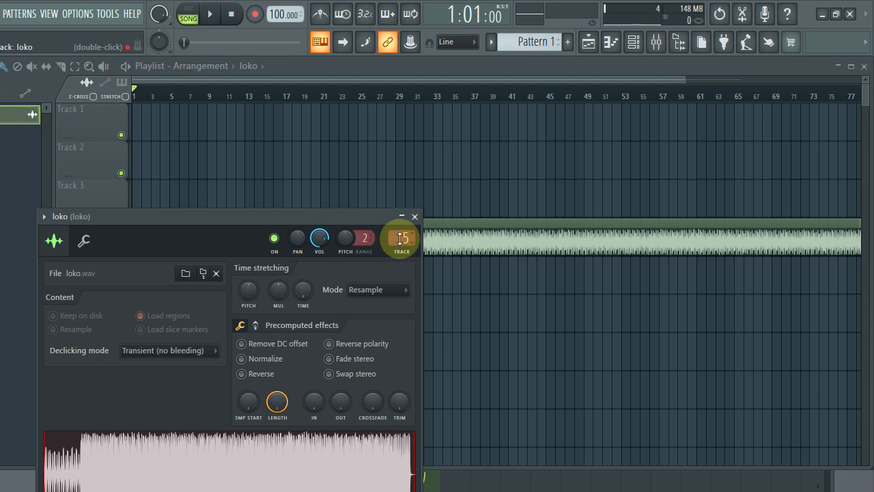
{"action": "left_click", "coordinate": [397, 237]}
{"action": "left_click_drag", "start_coordinate": [407, 161], "coordinate": [531, 115]}
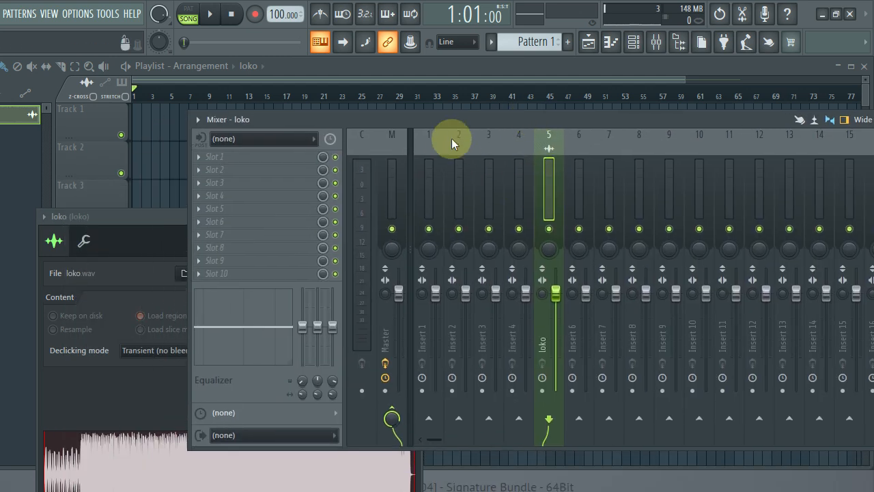
{"action": "left_click_drag", "start_coordinate": [457, 118], "coordinate": [553, 179]}
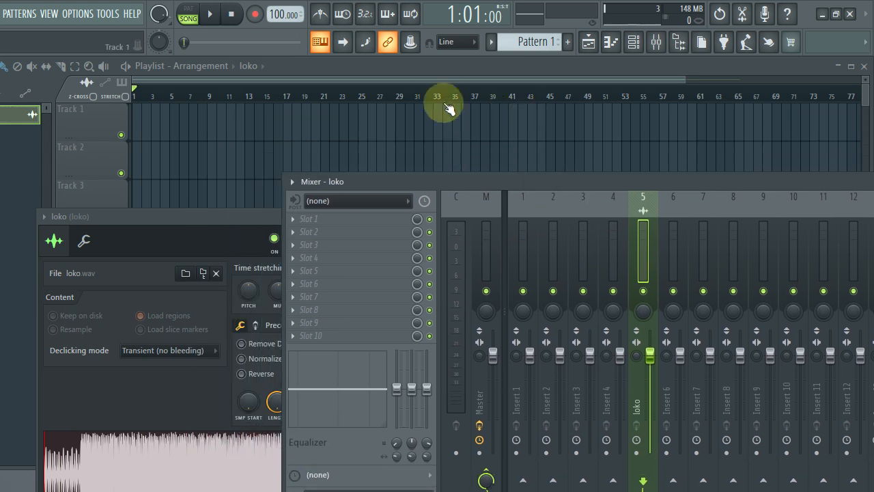
{"action": "left_click", "coordinate": [435, 84]}
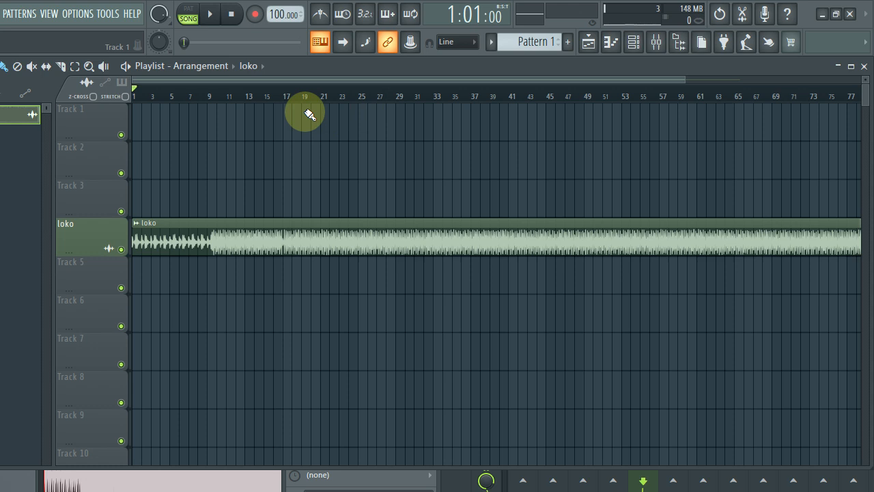
Select bars 17 to 37 of the arrangement as the loop range and play its beginning.
{"action": "left_click_drag", "start_coordinate": [684, 78], "coordinate": [475, 115]}
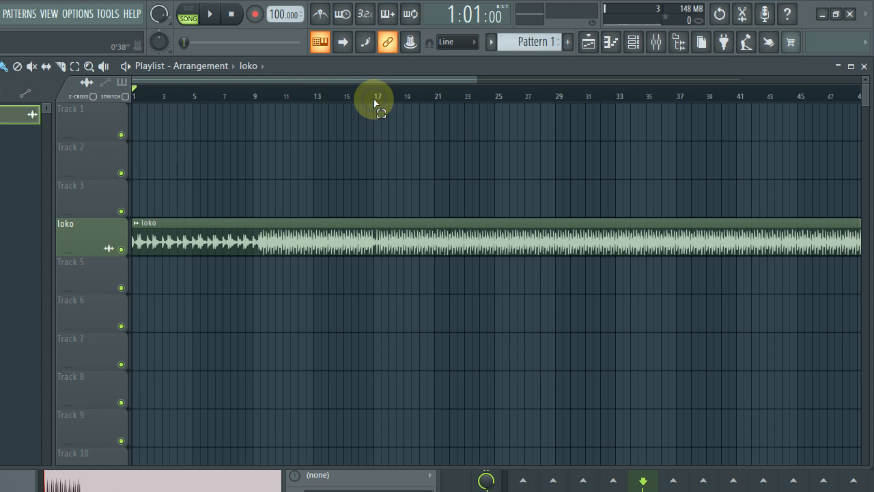
{"action": "left_click_drag", "start_coordinate": [375, 102], "coordinate": [683, 111]}
{"action": "key", "text": "space"}
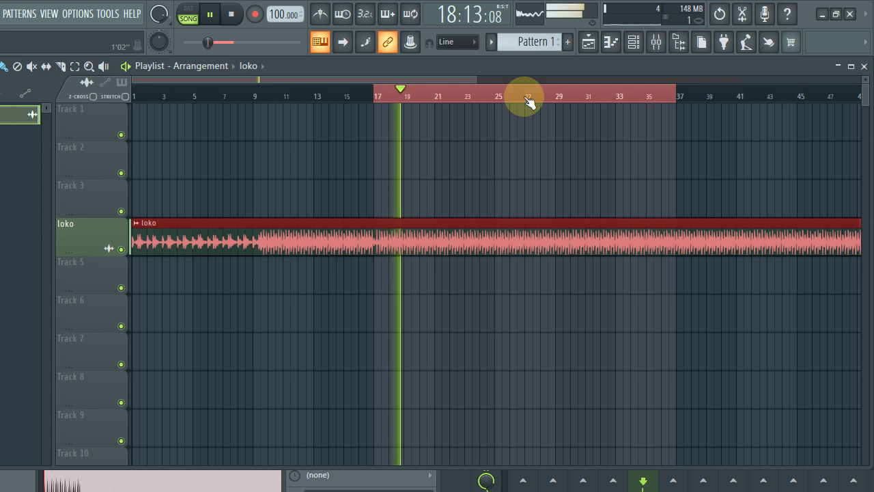
{"action": "key", "text": "space"}
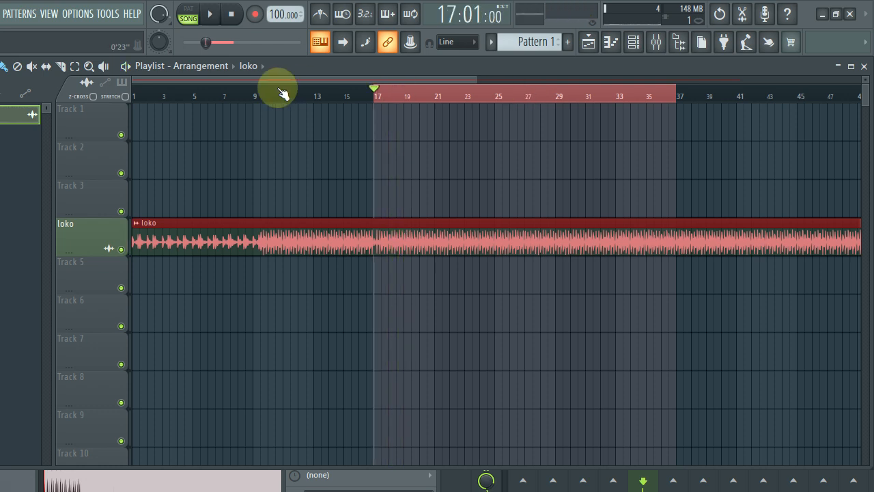
Extend the start of the loop range back to bar 9 and audition it.
{"action": "right_click", "coordinate": [254, 96], "text": "shift"}
{"action": "key", "text": "space"}
{"action": "key", "text": "space"}
{"action": "left_click", "coordinate": [225, 20]}
{"action": "key", "text": "space"}
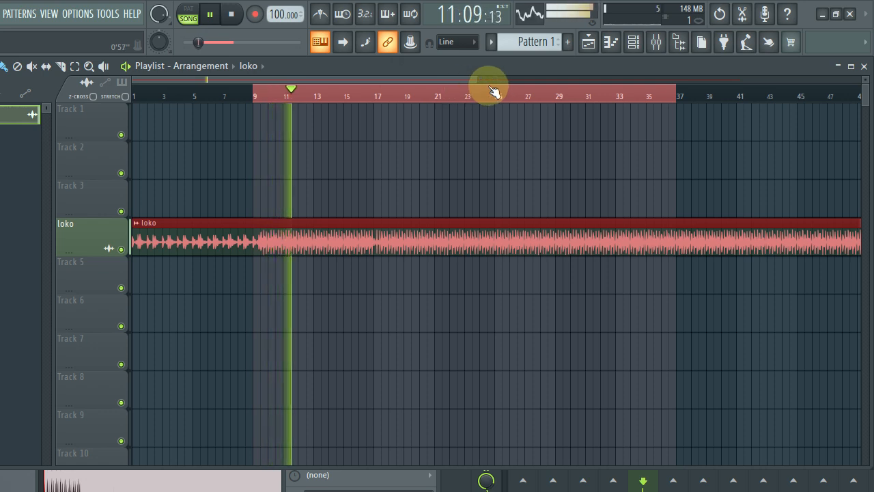
{"action": "key", "text": "space"}
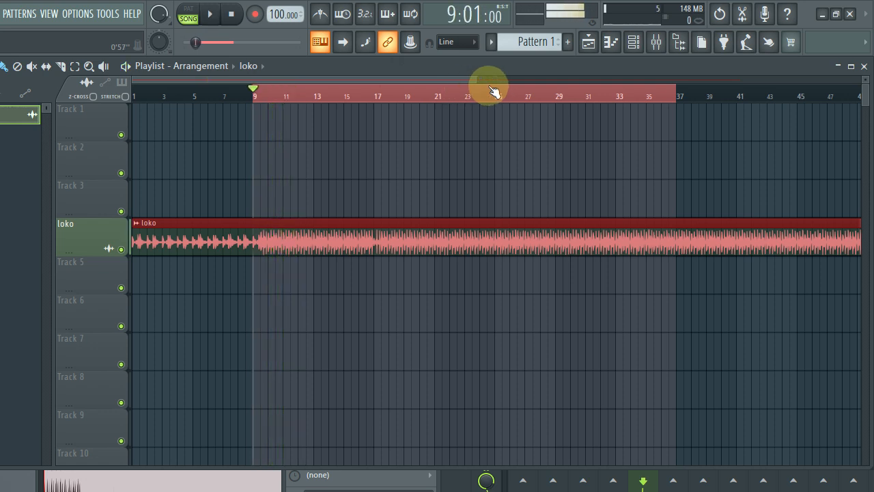
Load the Patcher effect into slot 1 of the loko mixer track.
{"action": "left_click", "coordinate": [668, 45]}
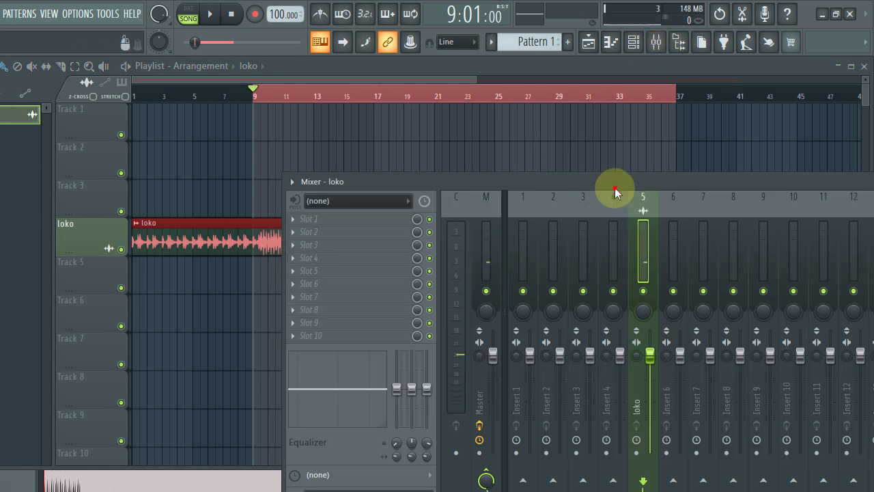
{"action": "left_click_drag", "start_coordinate": [615, 191], "coordinate": [632, 133]}
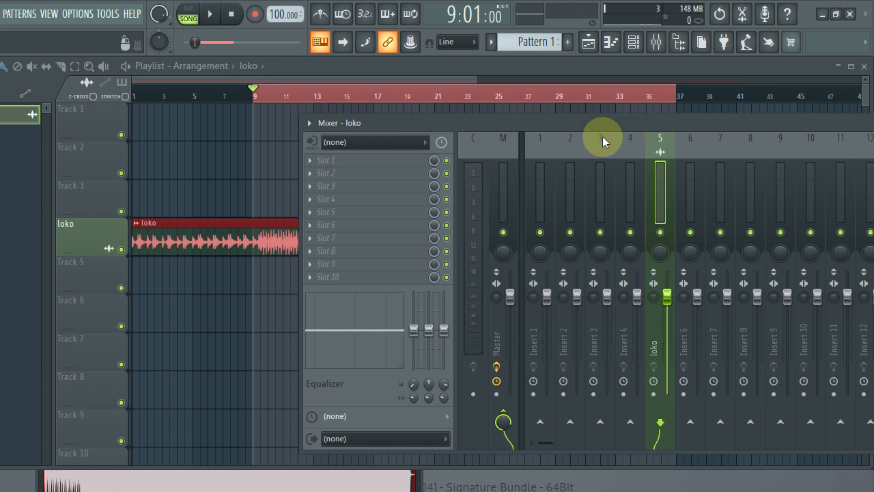
{"action": "left_click_drag", "start_coordinate": [513, 125], "coordinate": [527, 93]}
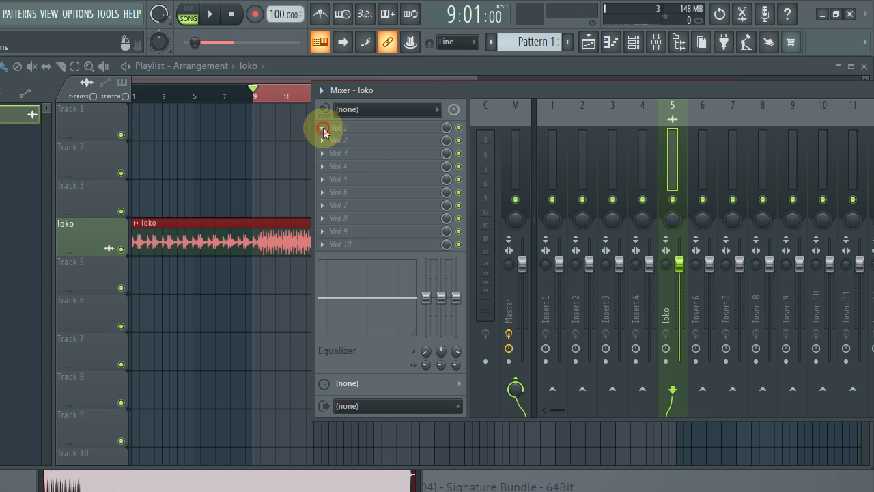
{"action": "left_click", "coordinate": [324, 130]}
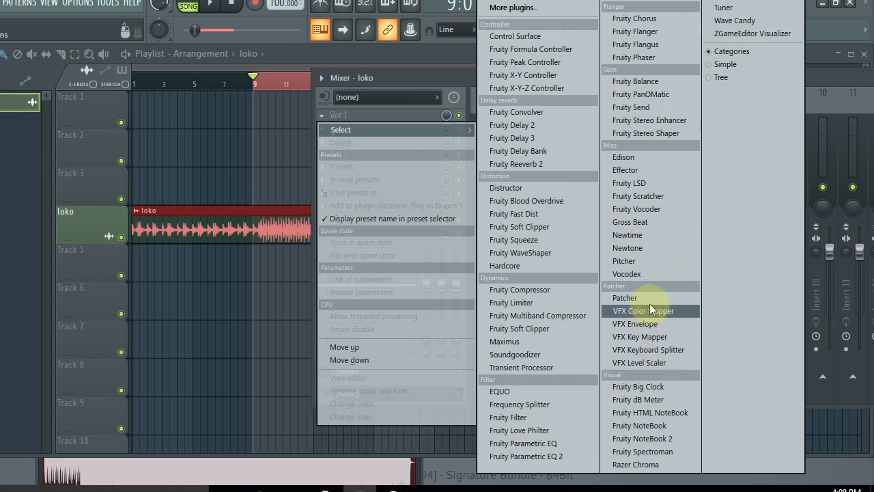
{"action": "left_click", "coordinate": [646, 310]}
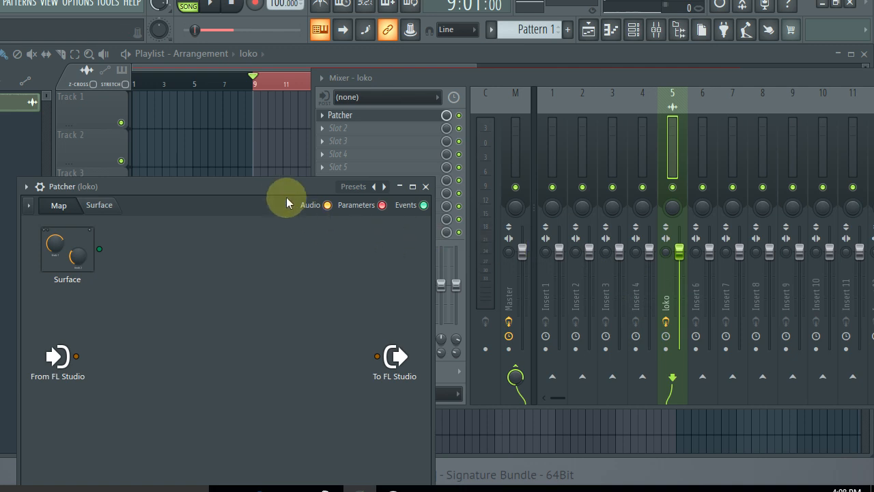
Load the Mid Side EQ preset from the Filter category into Patcher.
{"action": "left_click_drag", "start_coordinate": [284, 198], "coordinate": [438, 115]}
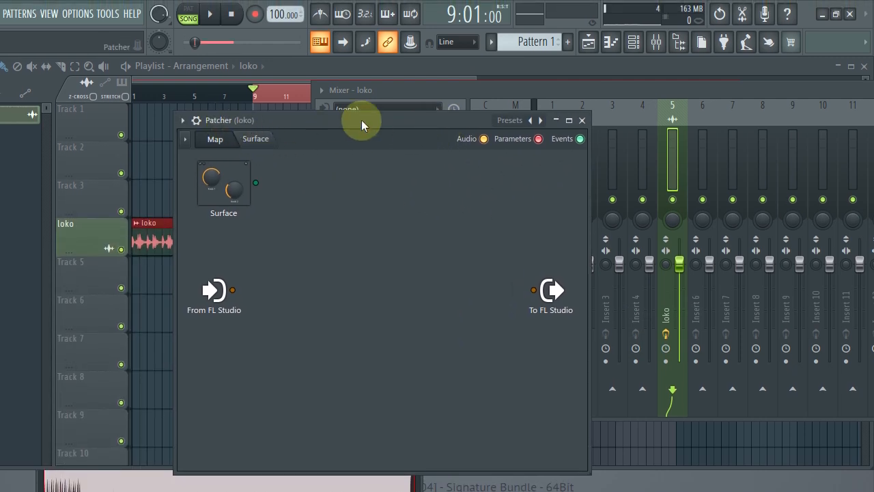
{"action": "left_click", "coordinate": [514, 122]}
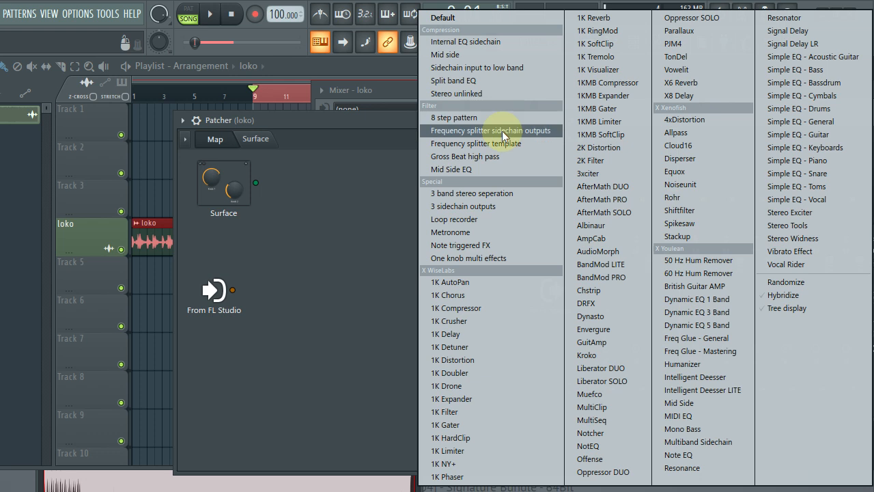
{"action": "left_click", "coordinate": [495, 170]}
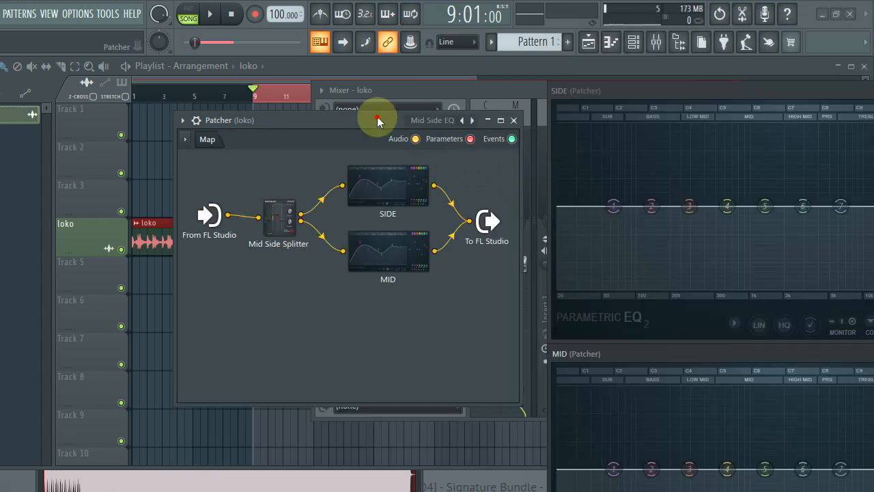
Play the loop and test the mid/side routing by disconnecting the SIDE EQ from the Patcher output, restoring the connections.
{"action": "key", "text": "space"}
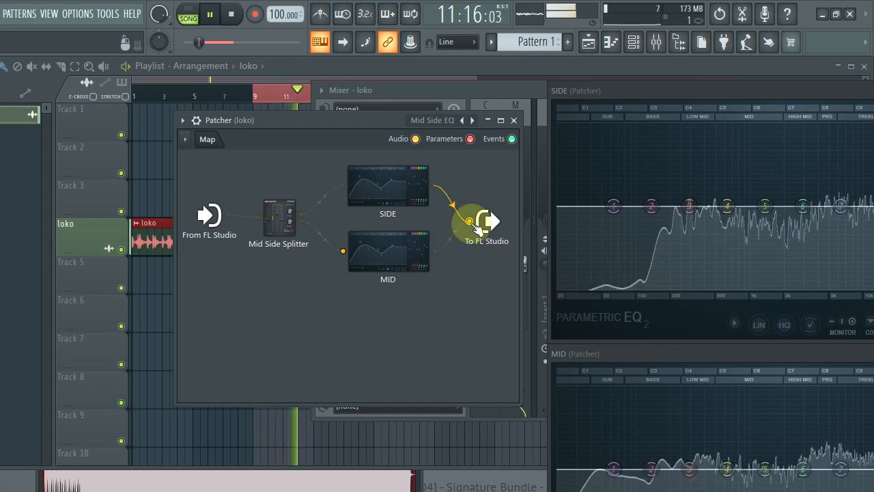
{"action": "right_click", "coordinate": [342, 252]}
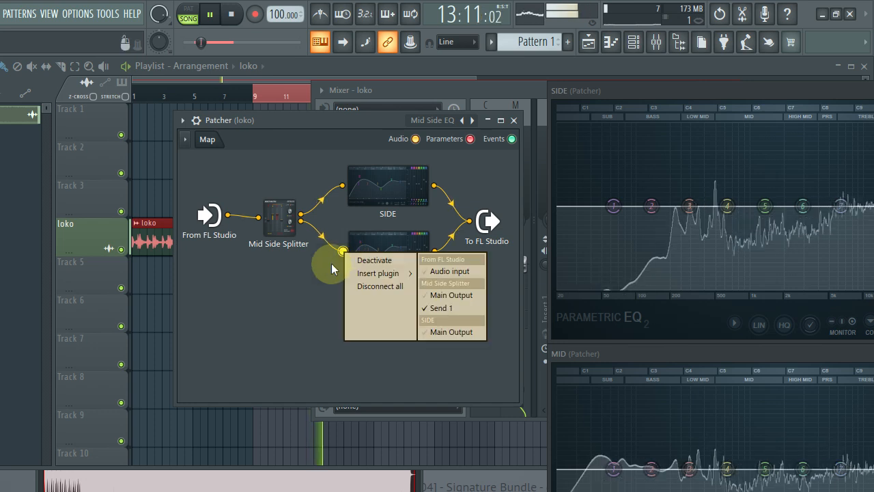
{"action": "left_click", "coordinate": [325, 271]}
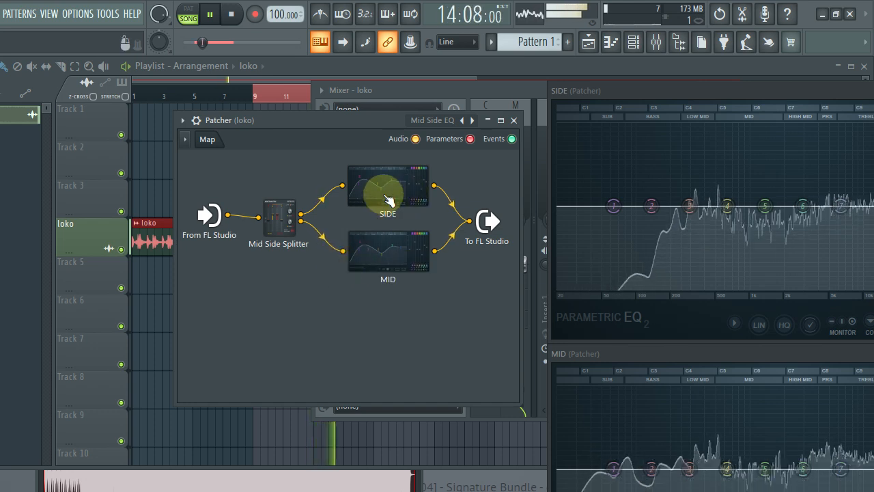
{"action": "left_click_drag", "start_coordinate": [478, 222], "coordinate": [465, 178]}
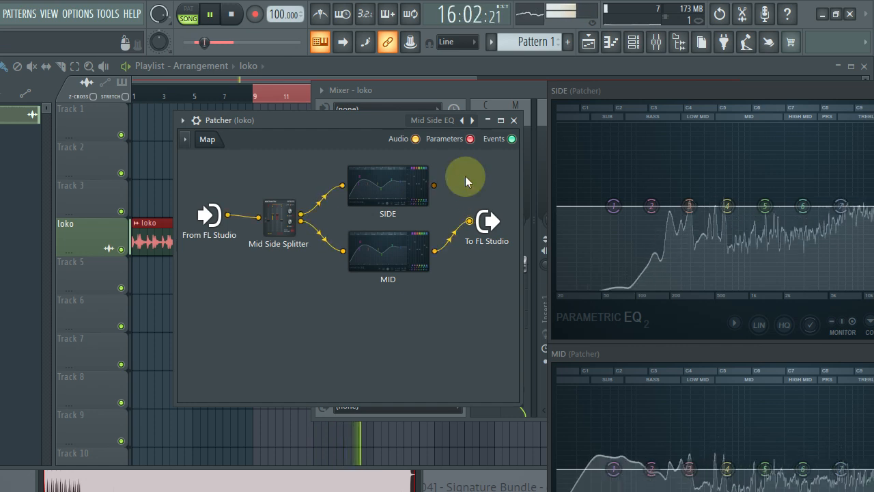
{"action": "left_click_drag", "start_coordinate": [433, 185], "coordinate": [447, 198]}
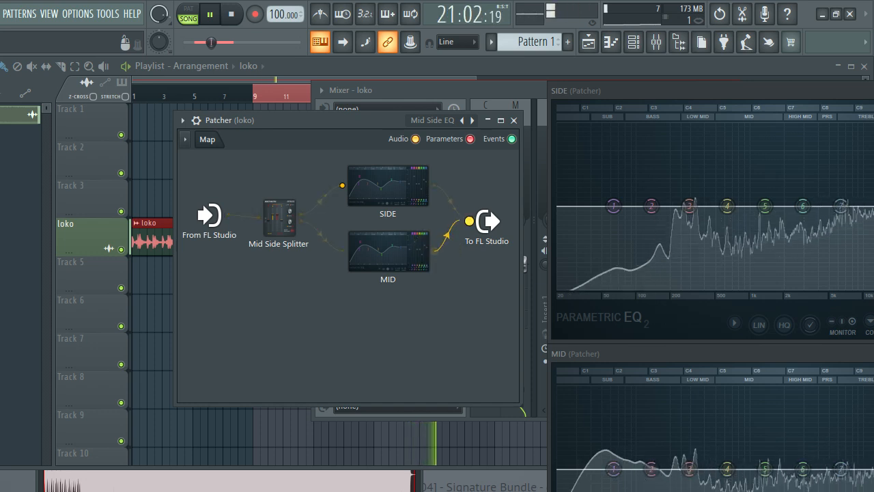
{"action": "left_click_drag", "start_coordinate": [434, 251], "coordinate": [469, 221]}
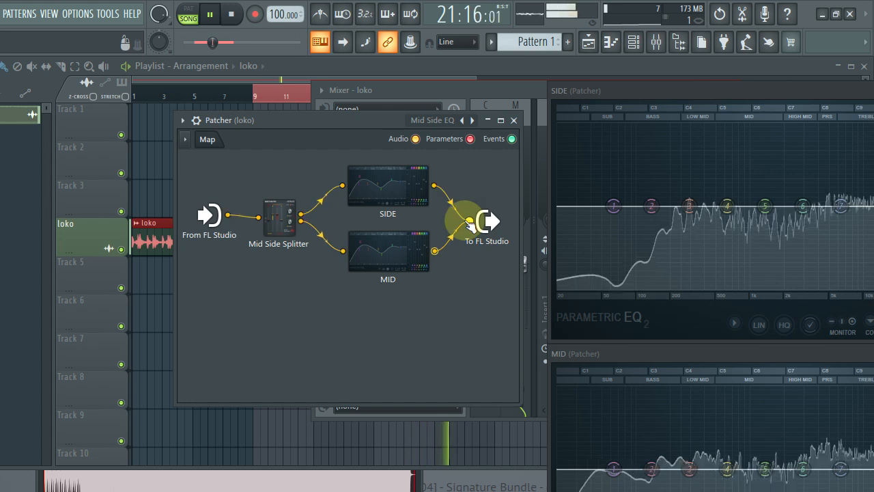
Open the SIDE EQ and make band 1 a High pass filter with its order set to Steep 8.
{"action": "left_click", "coordinate": [393, 194]}
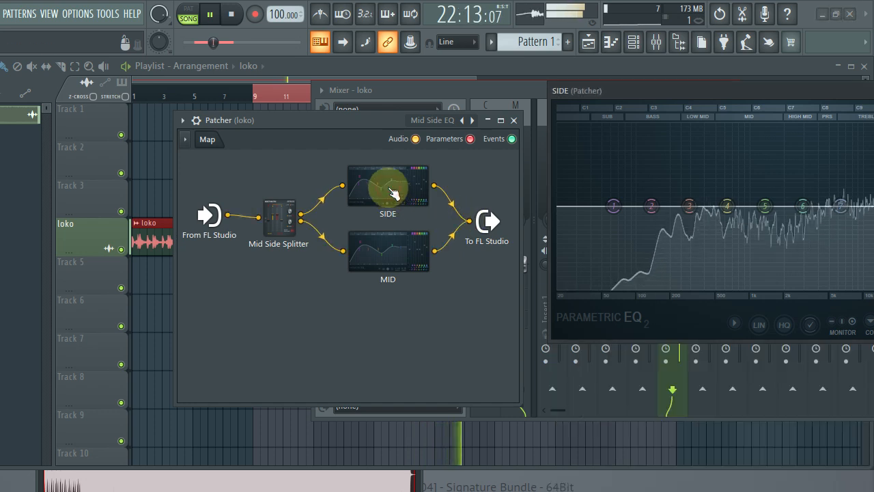
{"action": "left_click_drag", "start_coordinate": [674, 89], "coordinate": [416, 93]}
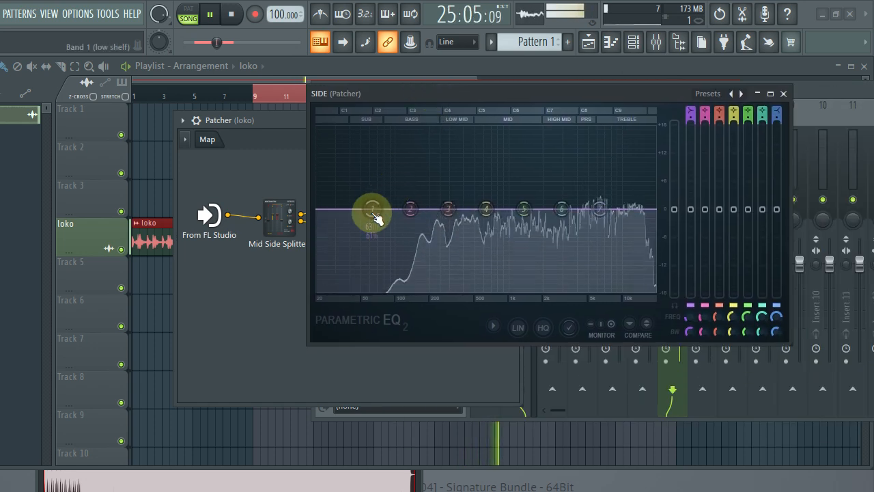
{"action": "right_click", "coordinate": [372, 209]}
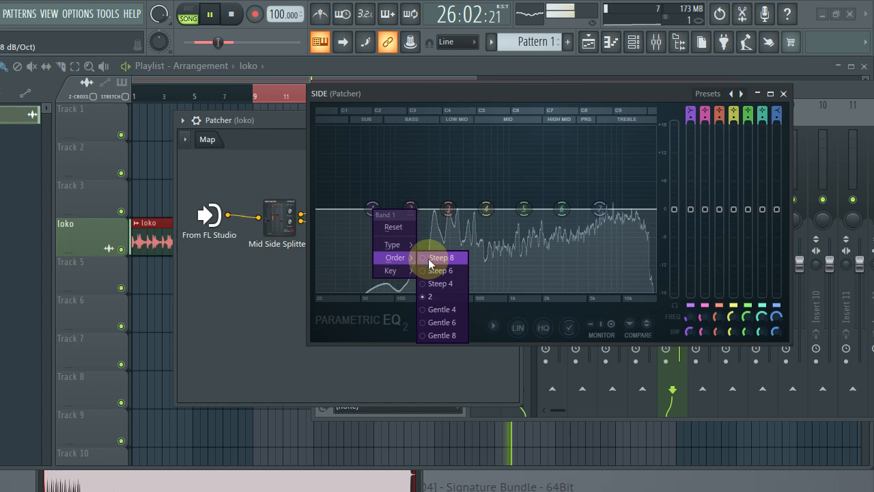
{"action": "left_click", "coordinate": [428, 259]}
{"action": "right_click", "coordinate": [373, 209]}
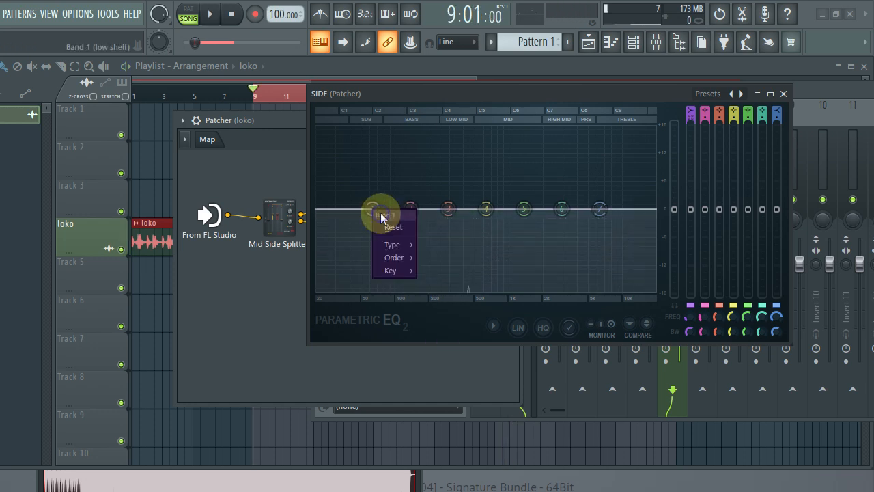
{"action": "mouse_move", "coordinate": [393, 245]}
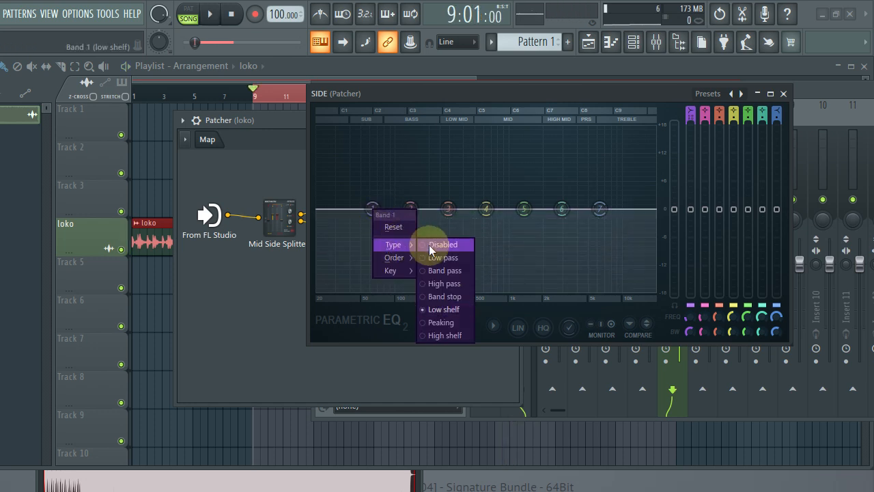
{"action": "left_click", "coordinate": [444, 283]}
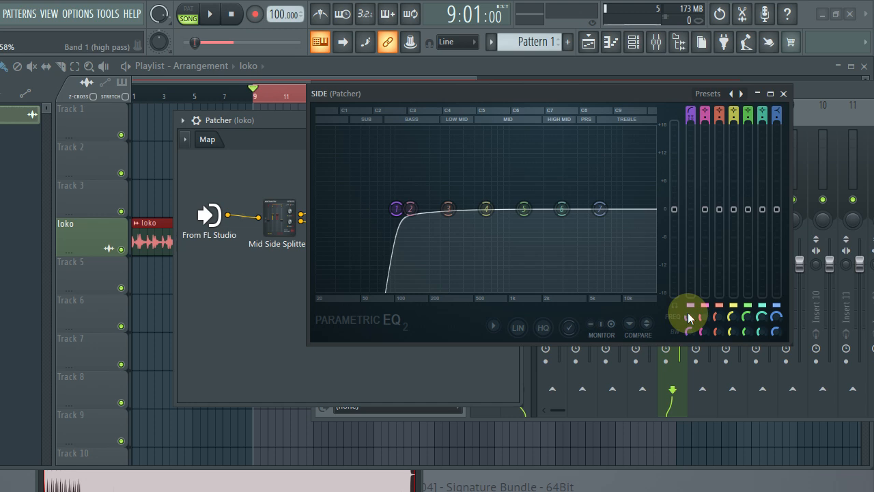
Raise the SIDE EQ's band 1 high-pass cutoff to just above the 200 Hz mark during loop playback.
{"action": "key", "text": "space"}
{"action": "scroll", "coordinate": [688, 312], "scroll_direction": "up", "scroll_amount": 2}
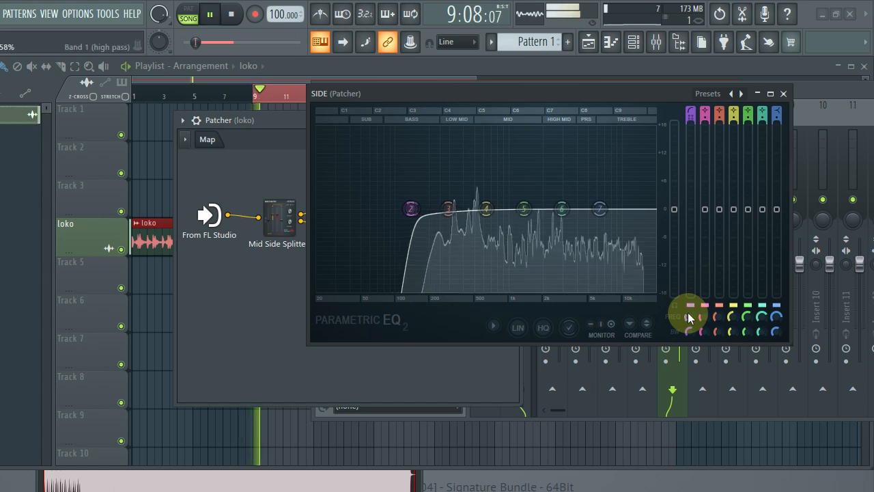
{"action": "scroll", "coordinate": [688, 313], "scroll_direction": "up", "scroll_amount": 4}
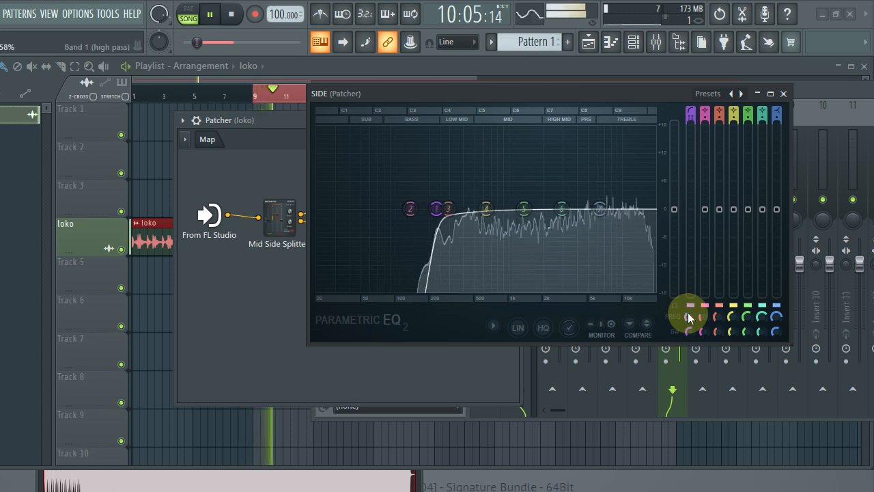
Lower the SIDE EQ's band 1 high-pass cutoff to just below the 200 Hz mark and stop playback.
{"action": "scroll", "coordinate": [688, 313], "scroll_direction": "down", "scroll_amount": 2}
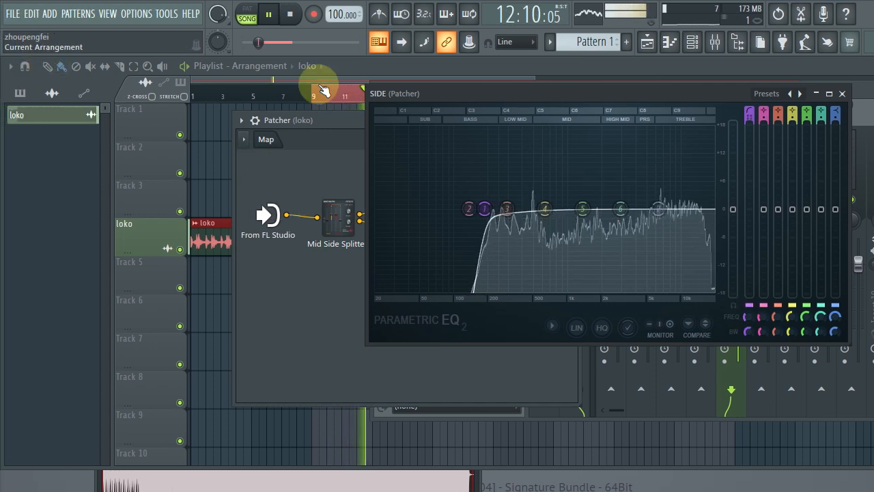
{"action": "left_click_drag", "start_coordinate": [486, 209], "coordinate": [483, 235]}
{"action": "key", "text": "space"}
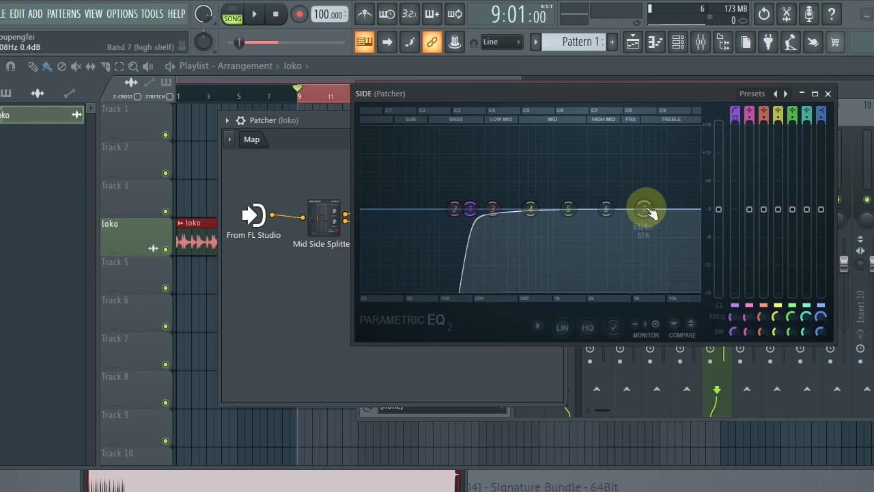
{"action": "right_click", "coordinate": [649, 209]}
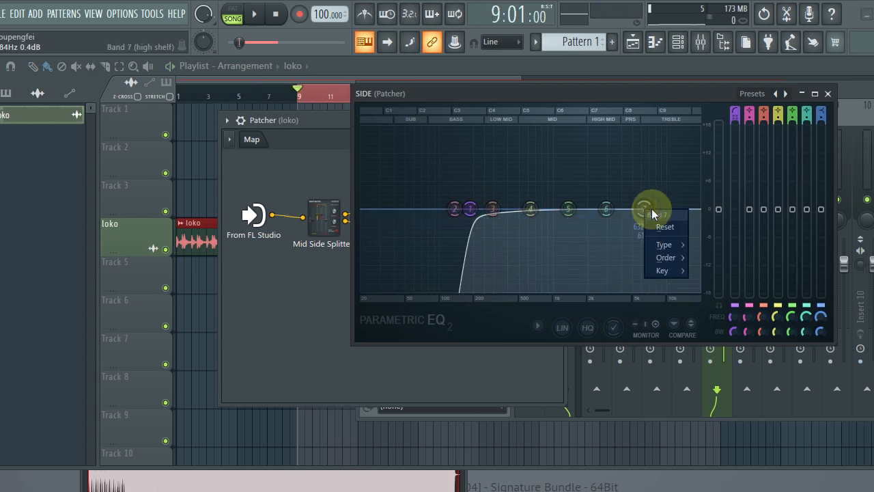
{"action": "mouse_move", "coordinate": [661, 256]}
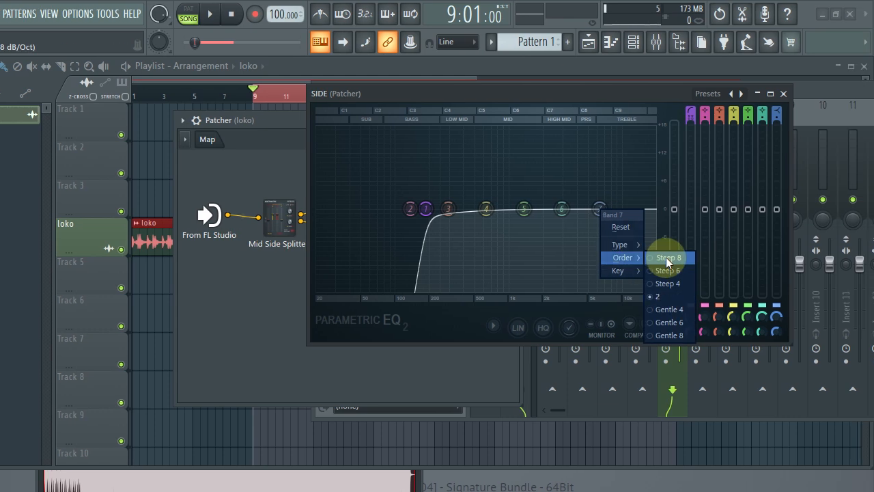
{"action": "left_click", "coordinate": [798, 88]}
Audition the loop, close the SIDE EQ, and move the mixer down clear of the Patcher map.
{"action": "key", "text": "space"}
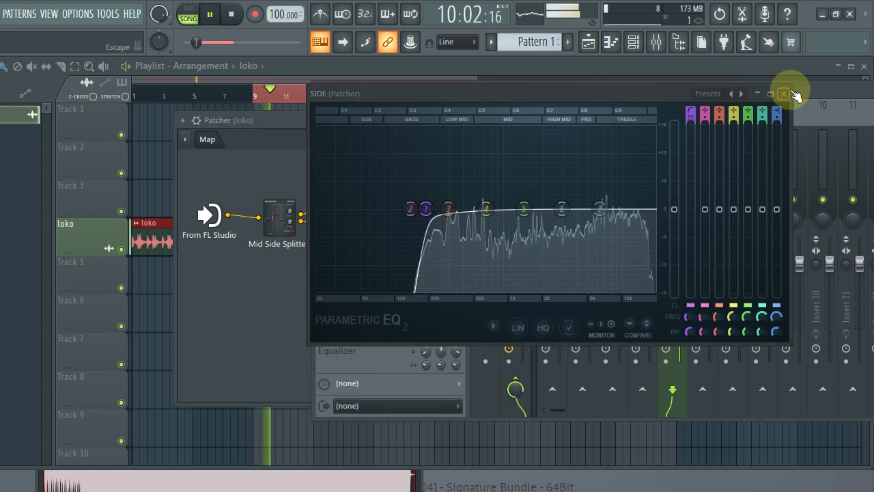
{"action": "key", "text": "space"}
{"action": "left_click", "coordinate": [784, 93]}
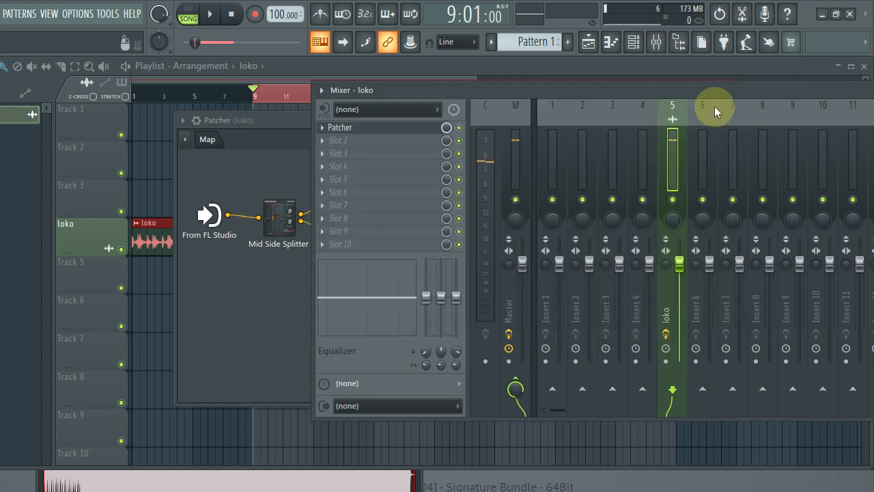
{"action": "left_click_drag", "start_coordinate": [707, 89], "coordinate": [683, 348]}
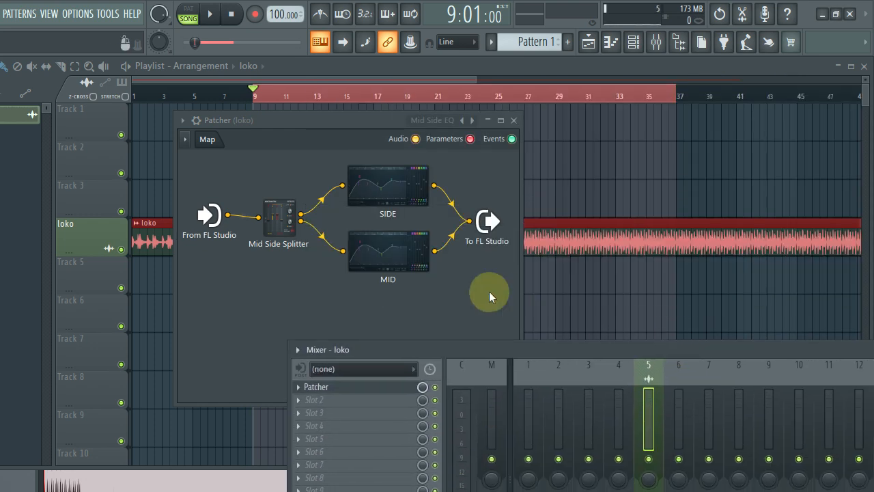
Open the MID EQ from the Patcher map, bring it fully into view, and play the loop through it.
{"action": "left_click", "coordinate": [418, 263]}
{"action": "left_click", "coordinate": [384, 257]}
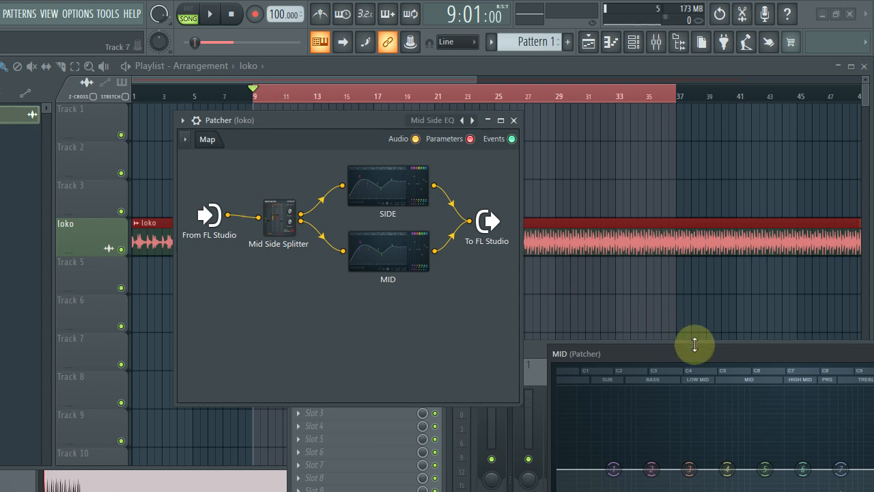
{"action": "left_click_drag", "start_coordinate": [698, 353], "coordinate": [582, 132]}
{"action": "key", "text": "space"}
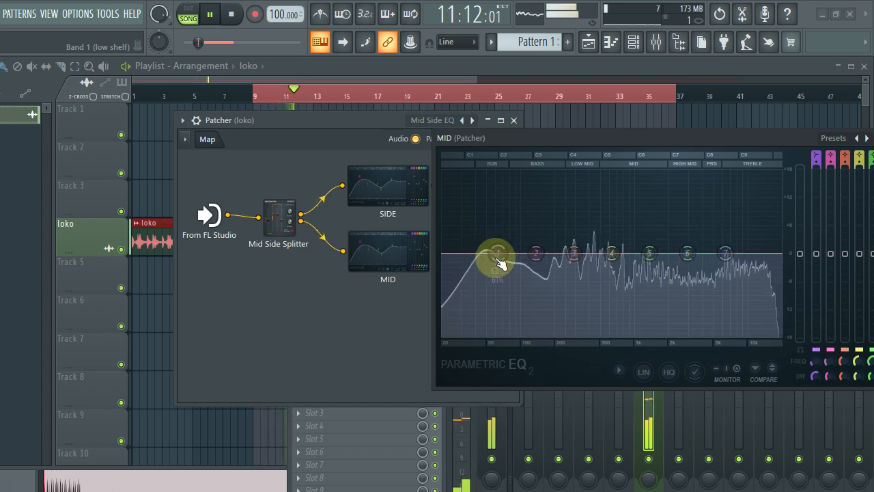
{"action": "key", "text": "space"}
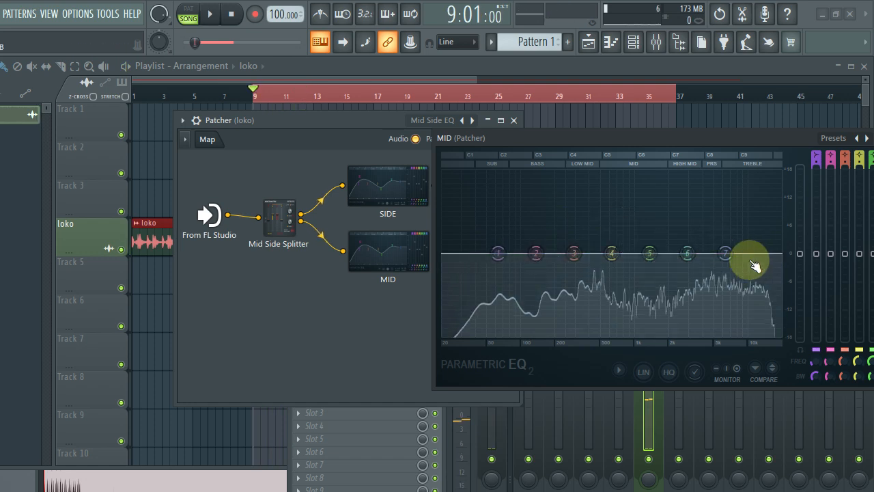
Make the MID EQ's band 7 a Low pass filter with its order set to Steep 8.
{"action": "right_click", "coordinate": [729, 254]}
{"action": "mouse_move", "coordinate": [748, 302]}
{"action": "left_click", "coordinate": [798, 304]}
{"action": "right_click", "coordinate": [726, 254]}
{"action": "mouse_move", "coordinate": [735, 289]}
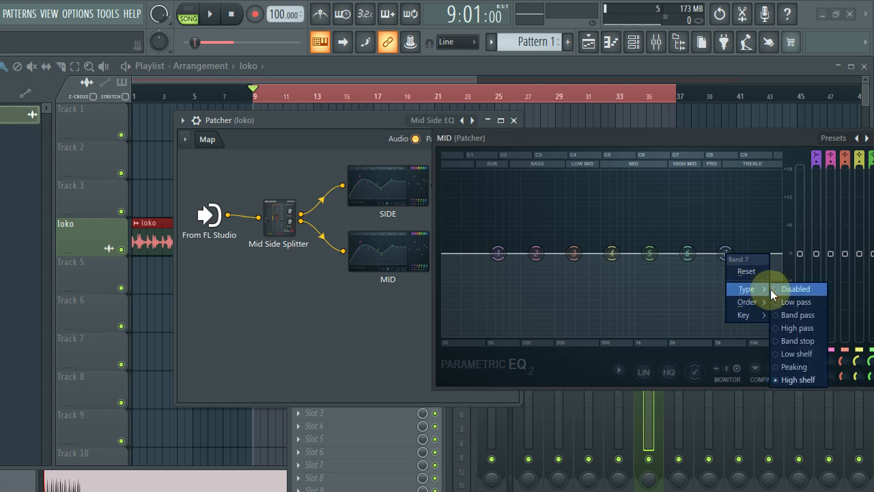
{"action": "left_click", "coordinate": [784, 302]}
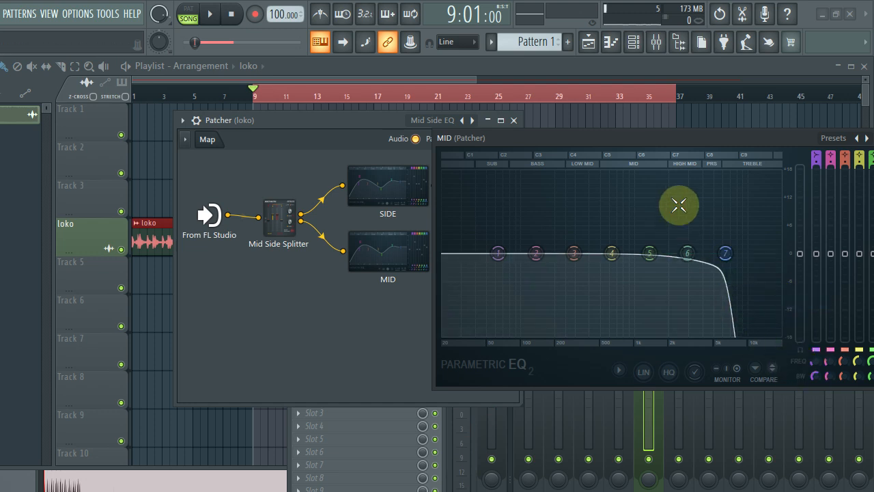
Raise the MID EQ's band 7 low-pass cutoff well past the 10 kHz mark during loop playback.
{"action": "left_click_drag", "start_coordinate": [678, 139], "coordinate": [562, 138]}
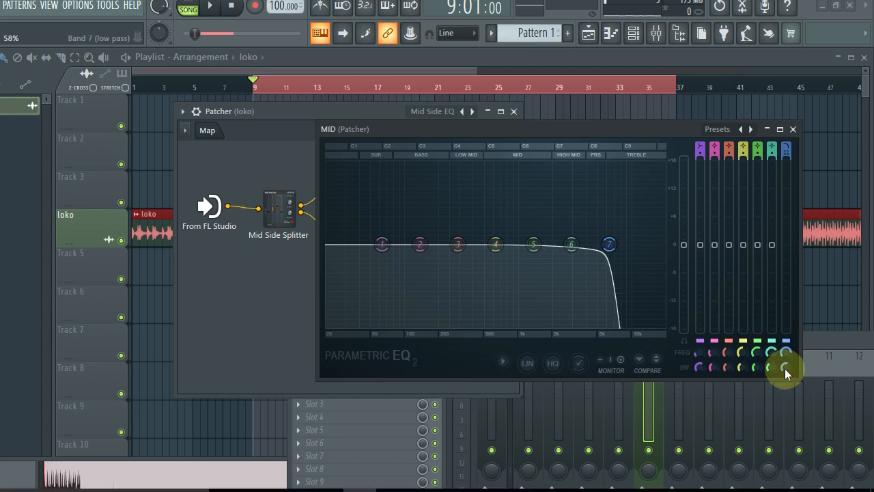
{"action": "key", "text": "space"}
{"action": "scroll", "coordinate": [780, 349], "scroll_direction": "up", "scroll_amount": 2}
{"action": "scroll", "coordinate": [780, 348], "scroll_direction": "up", "scroll_amount": 2}
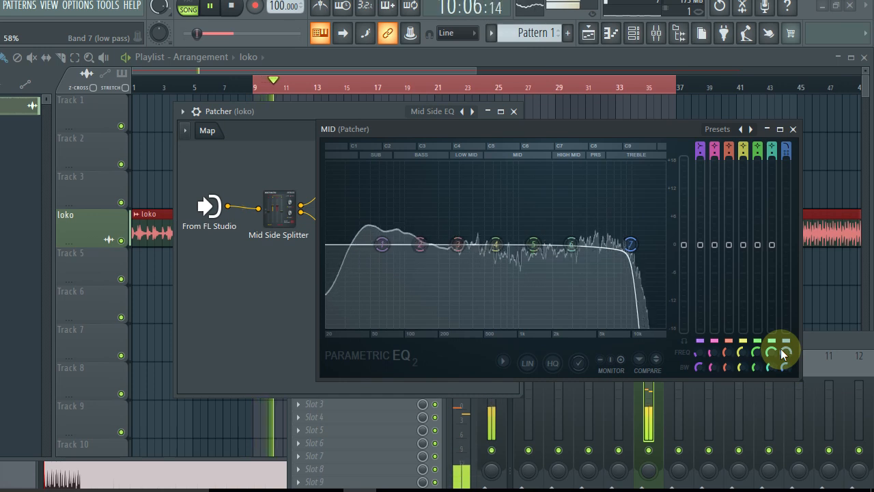
{"action": "scroll", "coordinate": [781, 349], "scroll_direction": "up", "scroll_amount": 3}
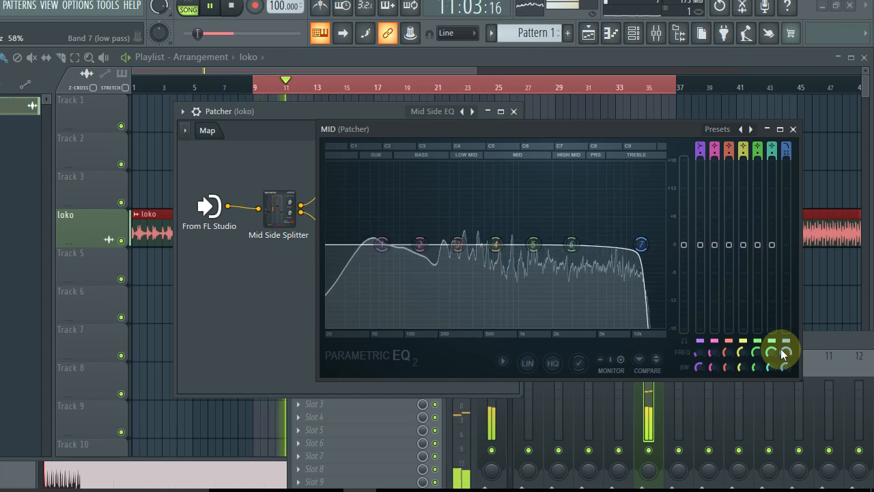
{"action": "scroll", "coordinate": [781, 348], "scroll_direction": "up", "scroll_amount": 2}
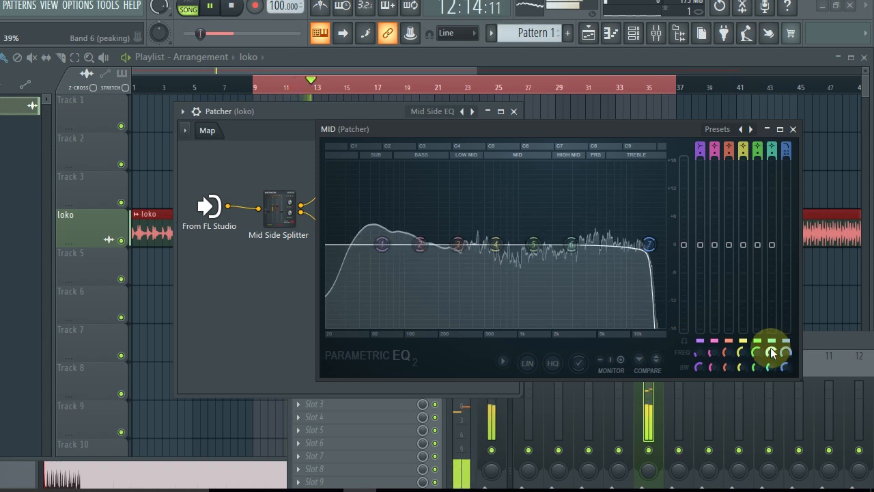
{"action": "key", "text": "space"}
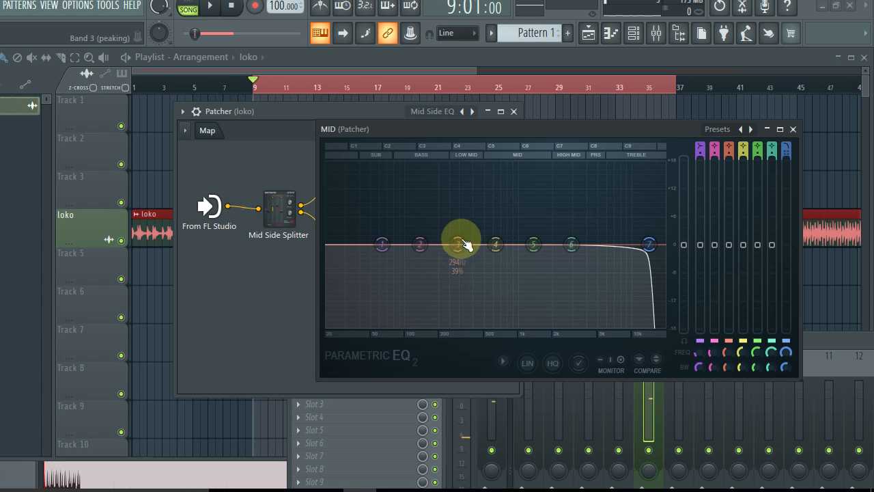
Cut the MID EQ's band 3 slightly around 400 Hz and gently boost band 4 between 500 Hz and 1 kHz, auditioning the loop.
{"action": "left_click_drag", "start_coordinate": [496, 137], "coordinate": [531, 120]}
{"action": "key", "text": "space"}
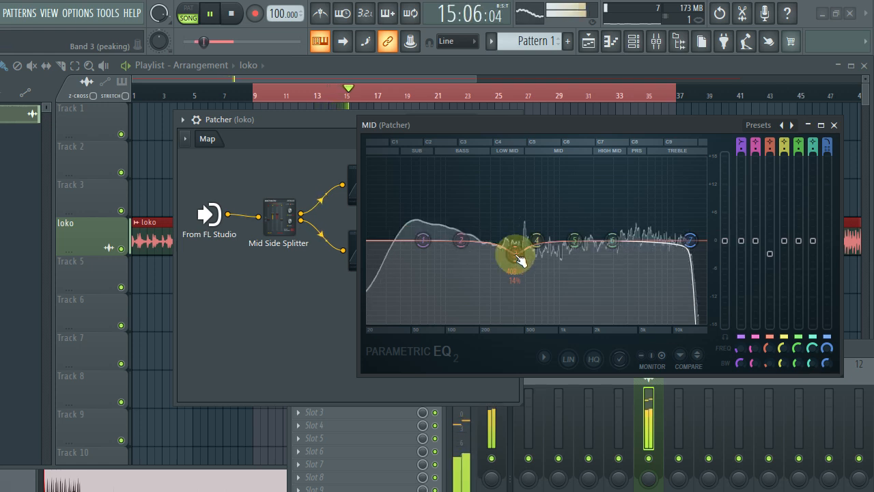
{"action": "key", "text": "space"}
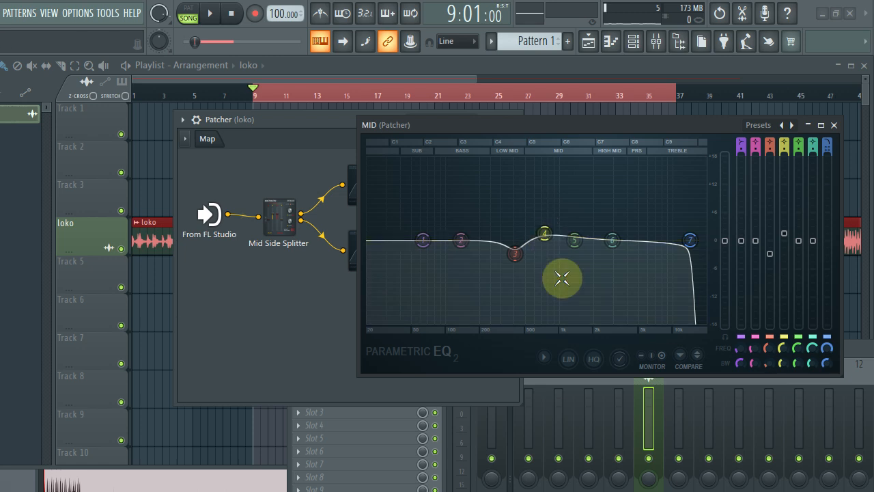
{"action": "key", "text": "space"}
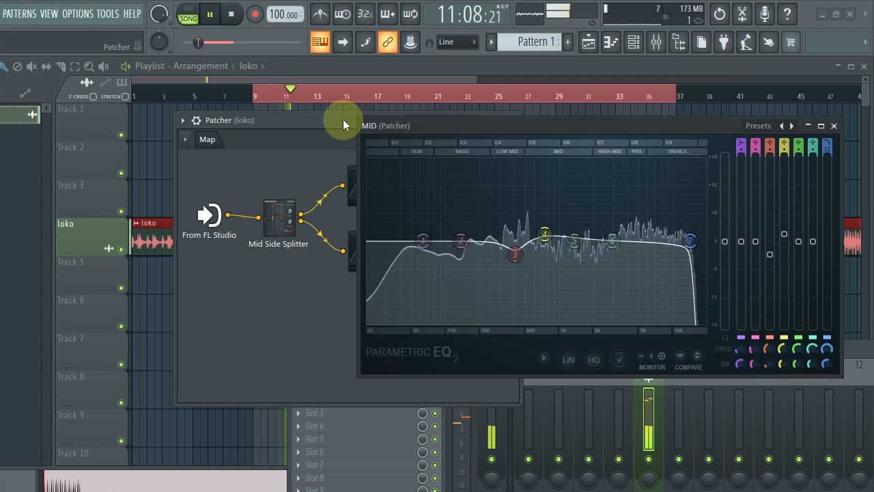
{"action": "key", "text": "space"}
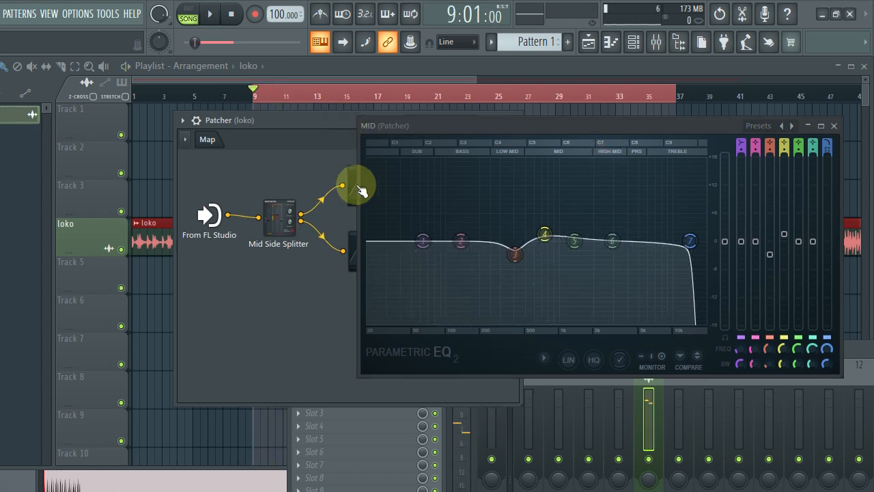
Reopen the SIDE EQ from the Patcher map and start loop playback.
{"action": "left_click", "coordinate": [351, 181]}
{"action": "left_click", "coordinate": [482, 214]}
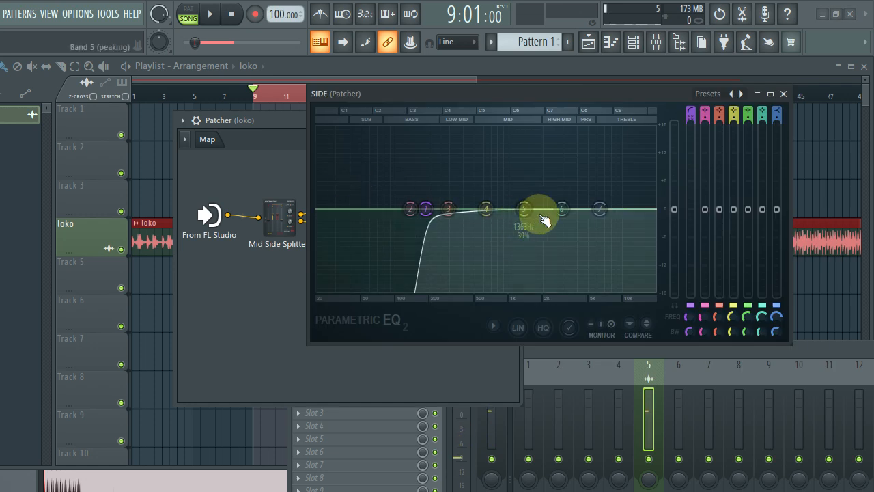
{"action": "key", "text": "space"}
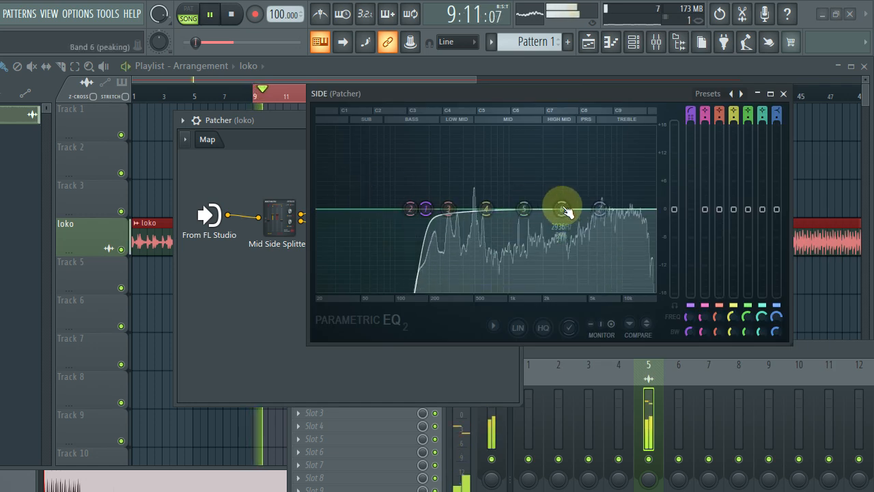
Try lowering the SIDE EQ's band 7 high shelf slightly during playback, resetting the band.
{"action": "left_click", "coordinate": [600, 209]}
{"action": "left_click", "coordinate": [600, 209]}
{"action": "left_click_drag", "start_coordinate": [600, 209], "coordinate": [600, 213]}
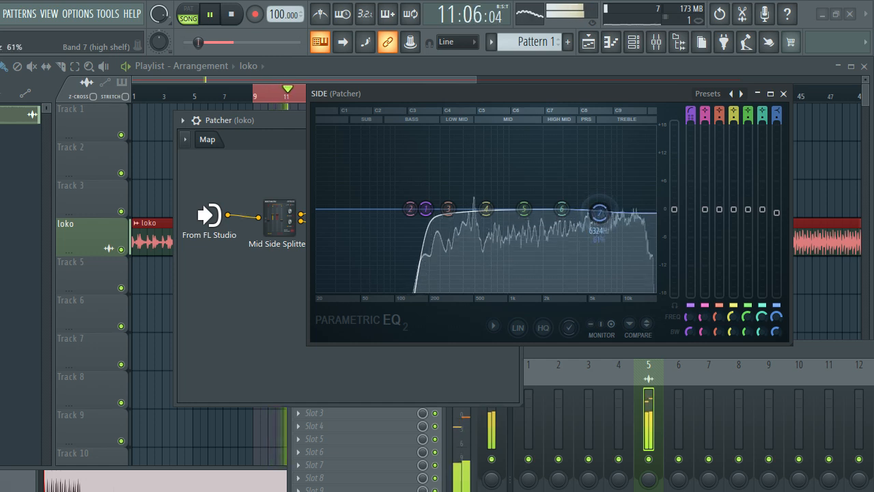
{"action": "right_click", "coordinate": [600, 211]}
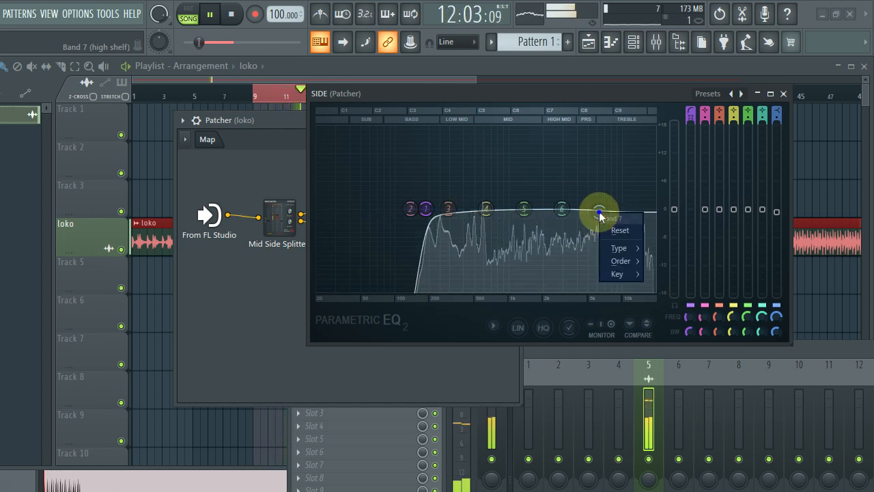
{"action": "left_click", "coordinate": [616, 232]}
Narrowly cut the SIDE EQ's band 6 just above 5 kHz, boost band 7's high shelf slightly, and close the EQ.
{"action": "left_click_drag", "start_coordinate": [562, 209], "coordinate": [602, 207]}
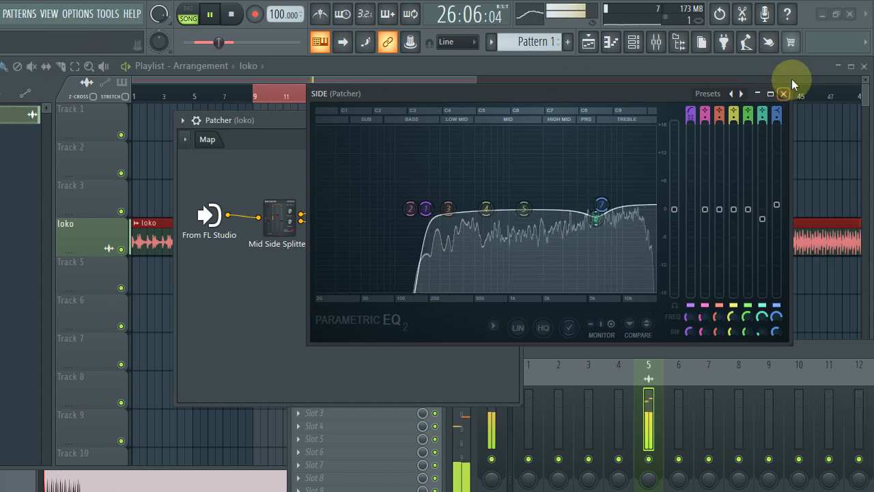
{"action": "left_click", "coordinate": [793, 66]}
{"action": "left_click", "coordinate": [784, 94]}
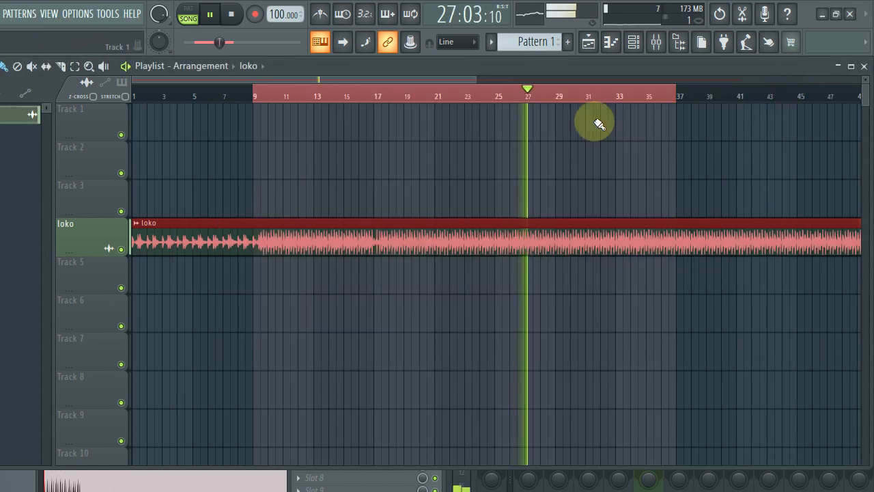
Stop playback and bring the mixer back into full view over the playlist with the loko track's effect slots showing.
{"action": "left_click", "coordinate": [657, 42]}
{"action": "key", "text": "space"}
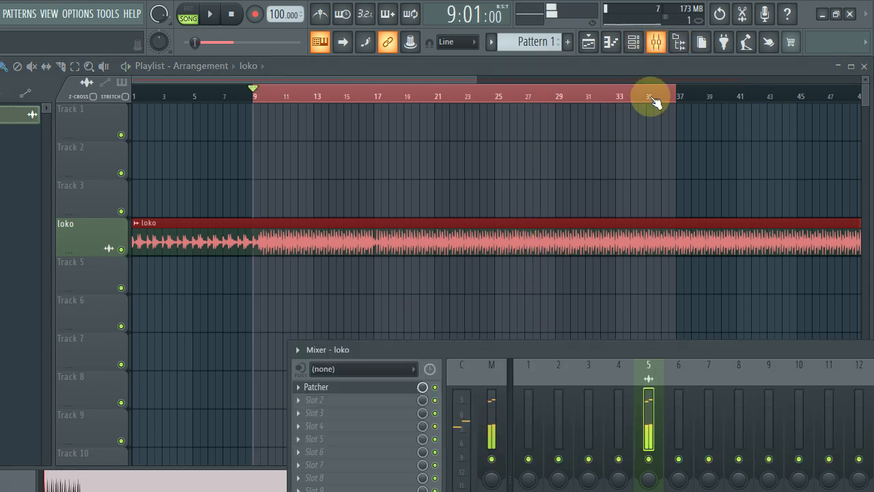
{"action": "left_click_drag", "start_coordinate": [632, 360], "coordinate": [614, 183]}
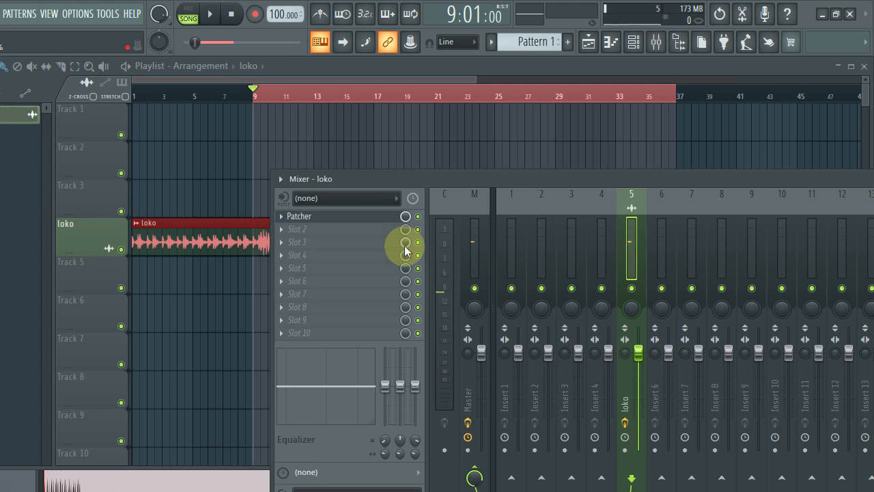
{"action": "left_click_drag", "start_coordinate": [467, 171], "coordinate": [489, 137]}
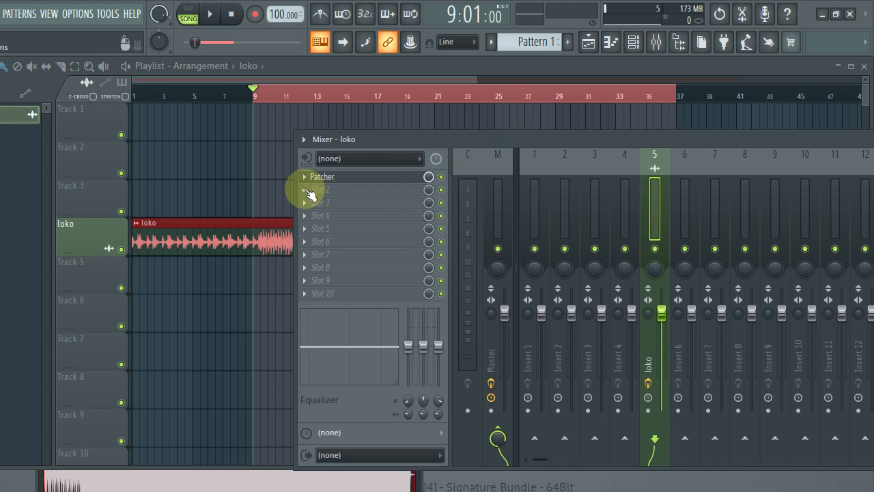
Load Maximus into slot 2 of the loko mixer track and audition the loop through it.
{"action": "left_click", "coordinate": [307, 192]}
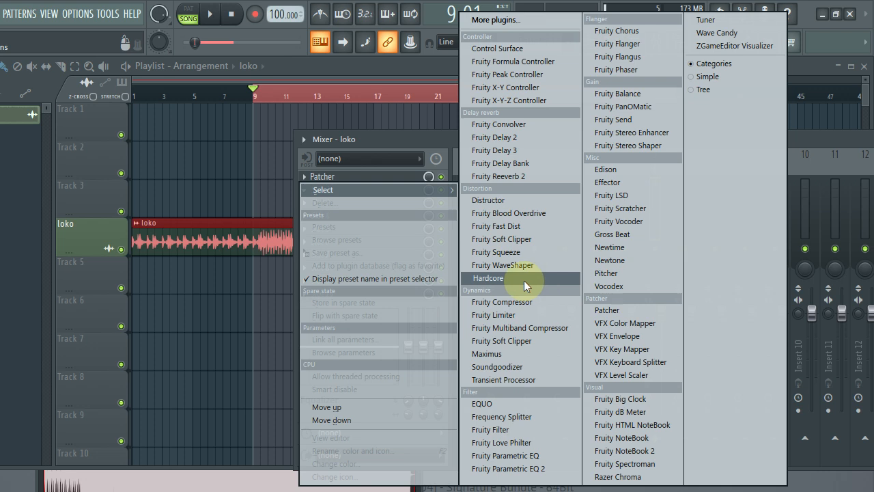
{"action": "left_click", "coordinate": [517, 355]}
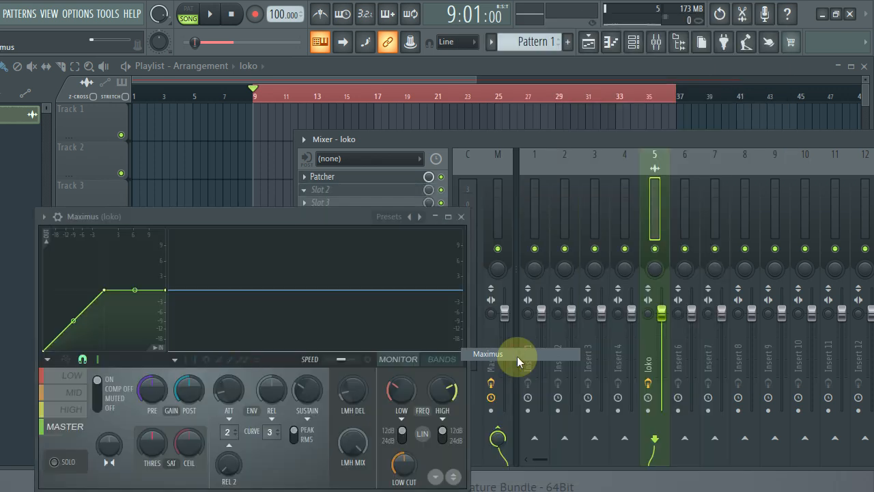
{"action": "left_click_drag", "start_coordinate": [344, 216], "coordinate": [547, 137]}
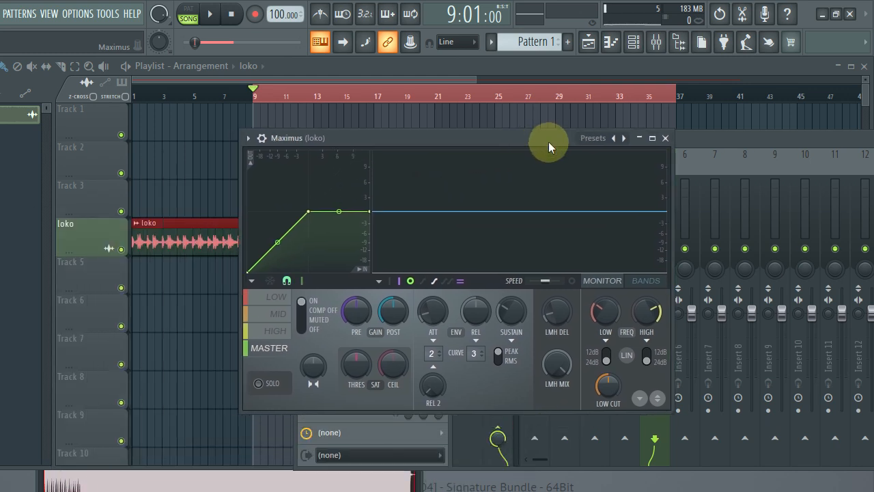
{"action": "key", "text": "space"}
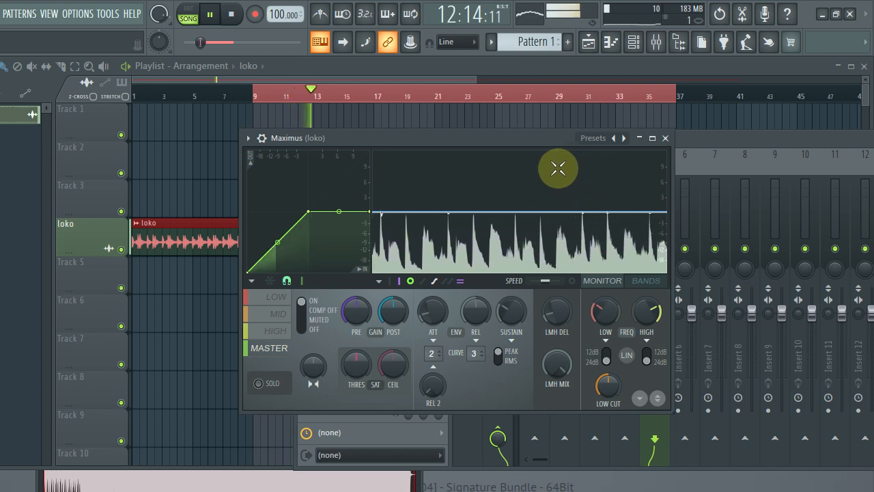
{"action": "key", "text": "space"}
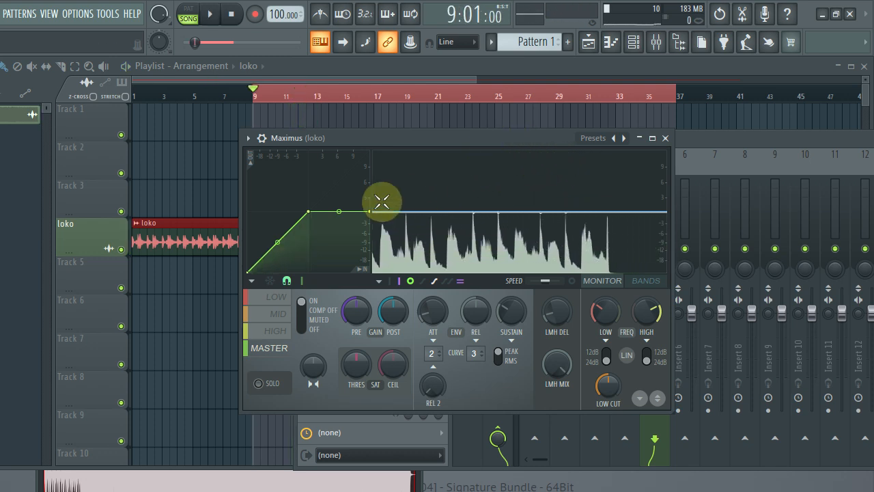
Solo Maximus's LOW band and audition it through the loop with the frequency bands view showing.
{"action": "key", "text": "space"}
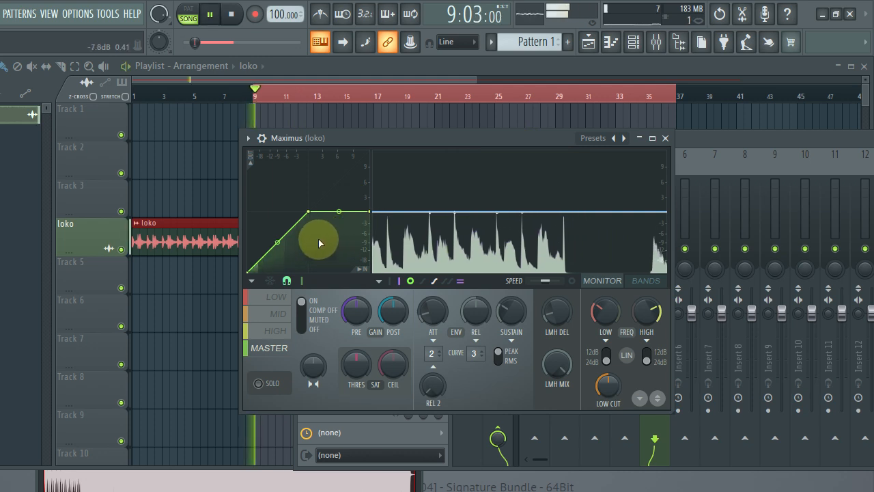
{"action": "key", "text": "space"}
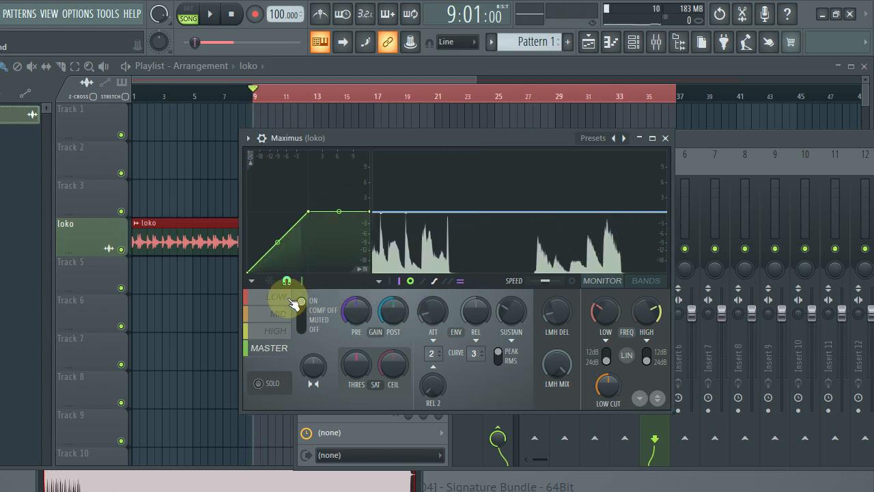
{"action": "left_click", "coordinate": [282, 297]}
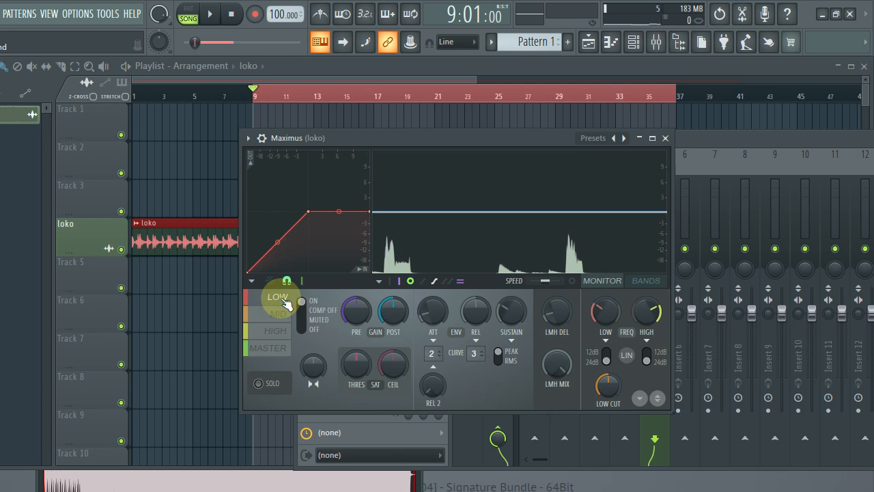
{"action": "key", "text": "space"}
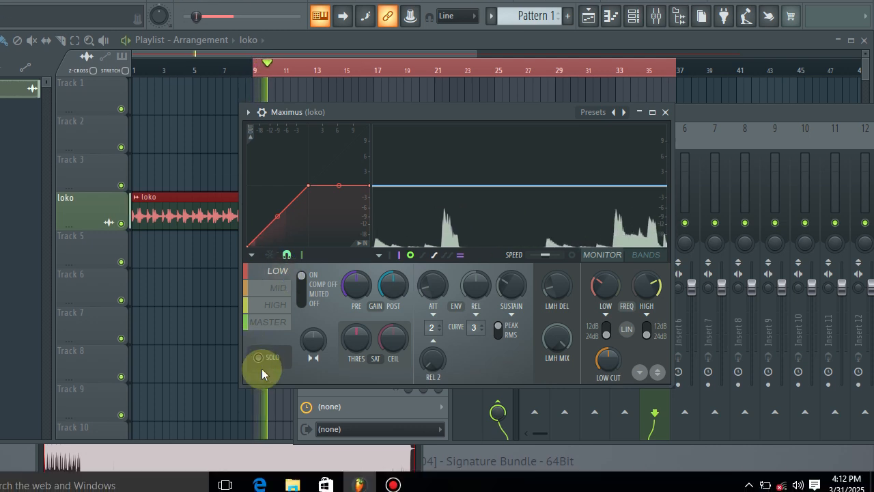
{"action": "left_click", "coordinate": [259, 383]}
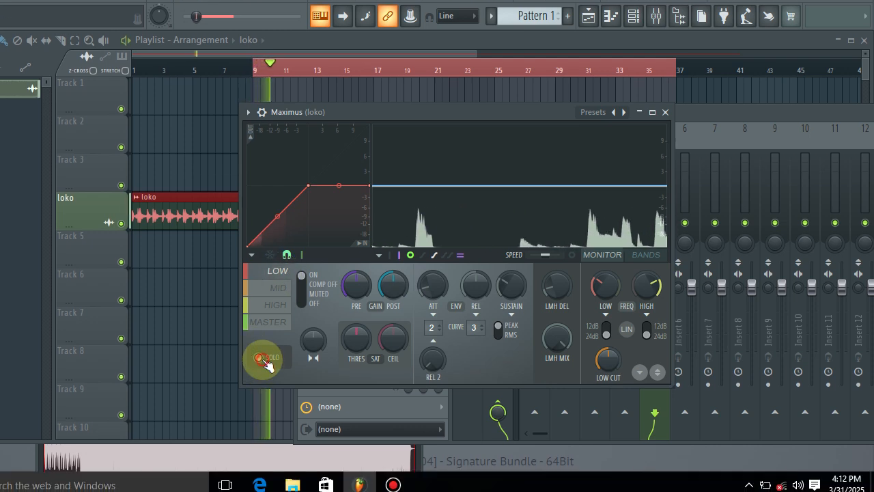
{"action": "left_click", "coordinate": [645, 255]}
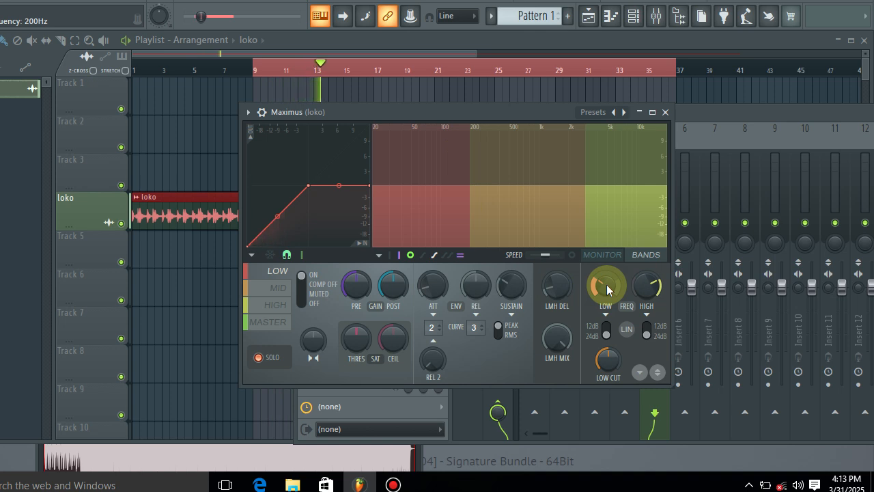
{"action": "key", "text": "space"}
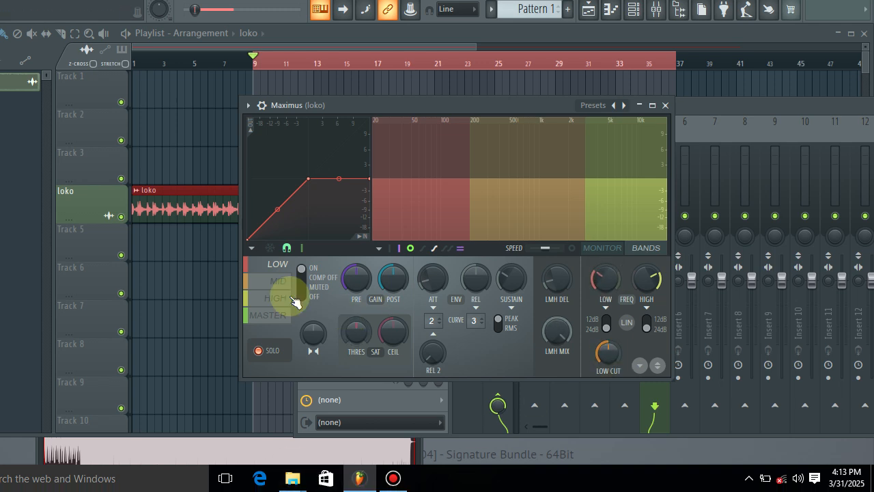
Audition the soloed MID and HIGH bands in turn during playback.
{"action": "left_click", "coordinate": [277, 290]}
{"action": "key", "text": "space"}
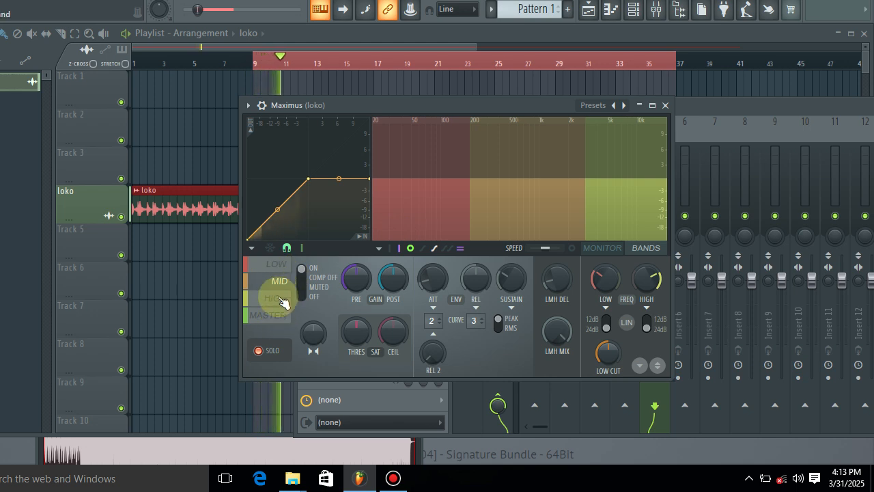
{"action": "left_click", "coordinate": [278, 298]}
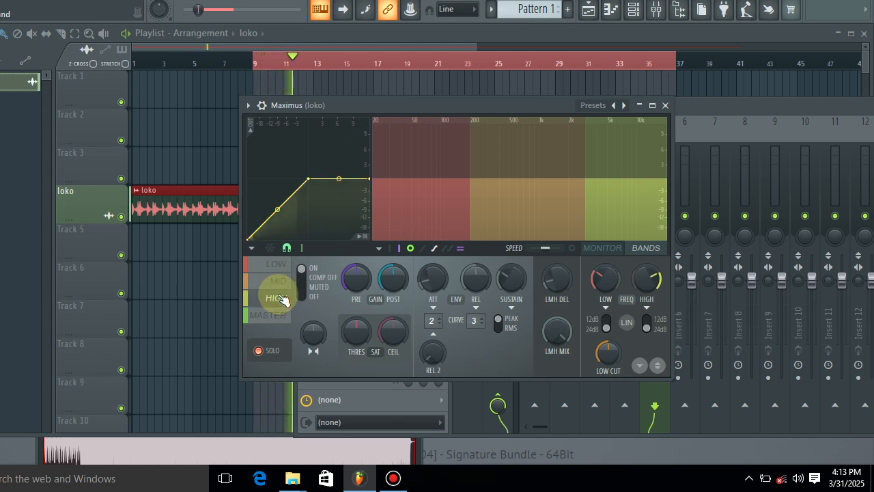
{"action": "key", "text": "space"}
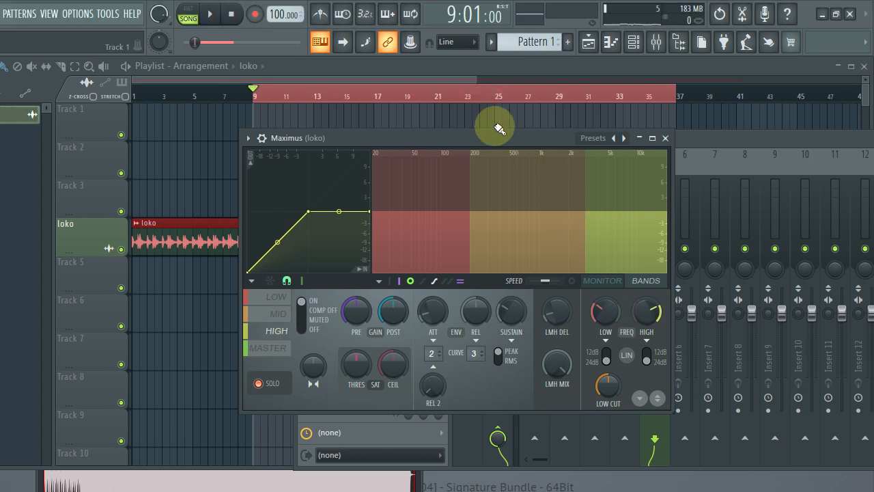
Reposition the Maximus window and lower the LOW crossover frequency slightly below 200 Hz while the soloed LOW band plays.
{"action": "left_click", "coordinate": [496, 105]}
{"action": "left_click_drag", "start_coordinate": [496, 138], "coordinate": [526, 132]}
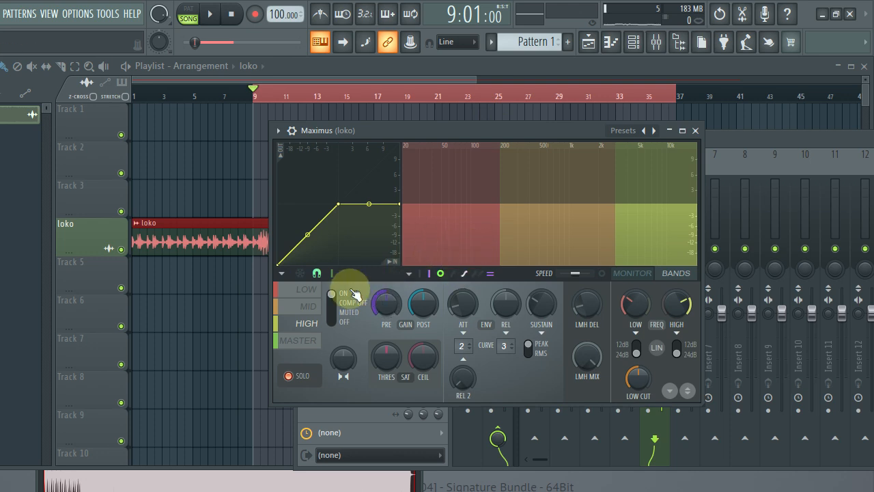
{"action": "left_click", "coordinate": [308, 289]}
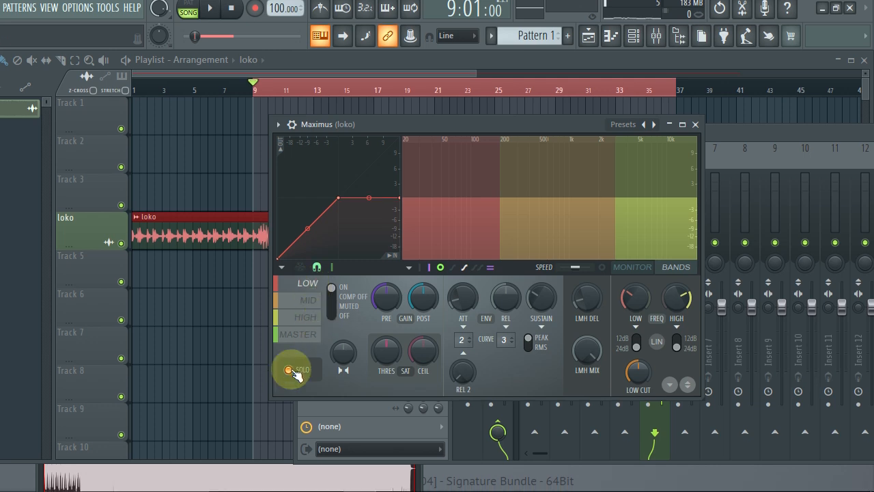
{"action": "left_click", "coordinate": [290, 371]}
{"action": "key", "text": "space"}
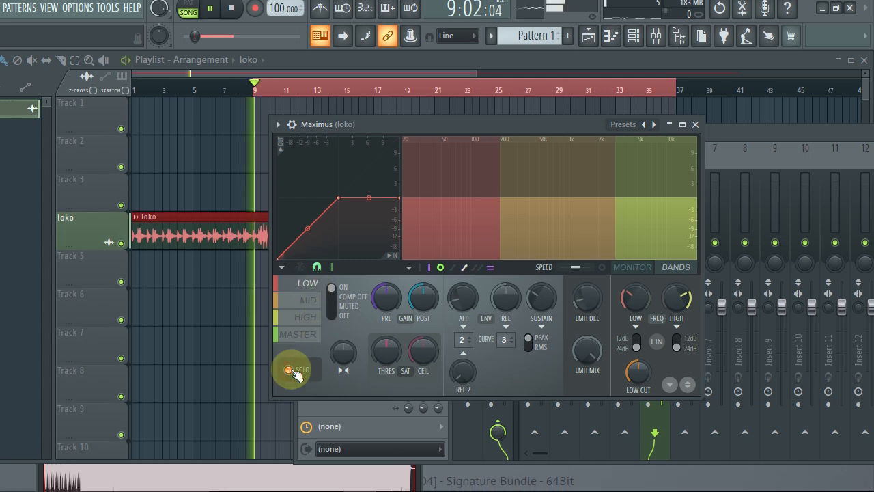
{"action": "mouse_move", "coordinate": [635, 298]}
{"action": "left_mouse_down"}
{"action": "mouse_move", "coordinate": [634, 289]}
{"action": "mouse_move", "coordinate": [625, 296]}
{"action": "mouse_move", "coordinate": [635, 306]}
{"action": "left_mouse_up"}
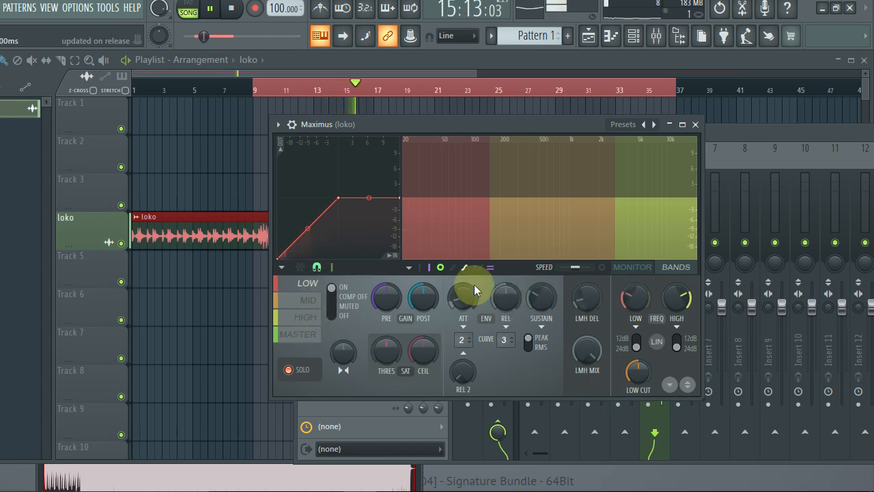
In the monitor view, unsolo the LOW band, add an envelope point at about -18.2 dB, and pull the 0 dB knee down slightly.
{"action": "left_click", "coordinate": [491, 270]}
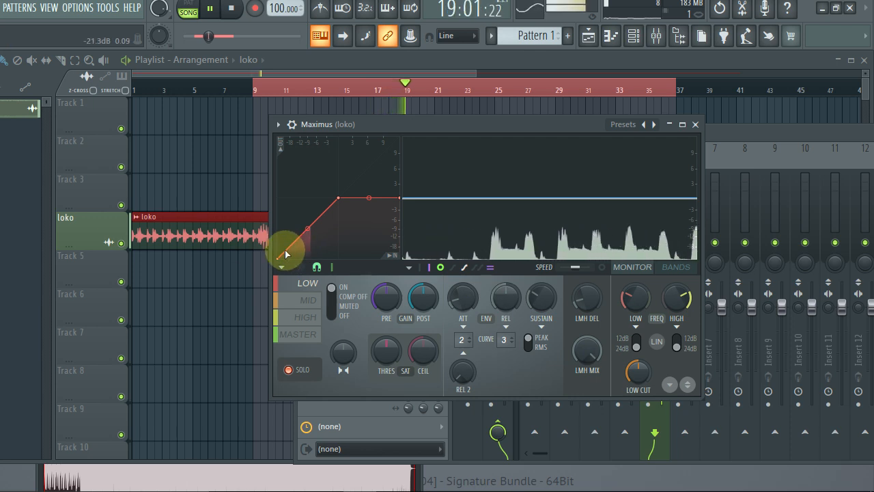
{"action": "left_click", "coordinate": [290, 370]}
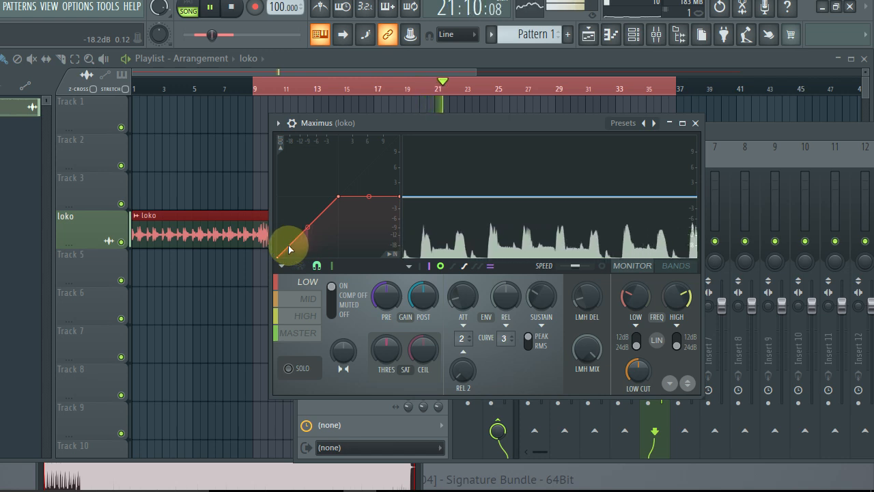
{"action": "left_click_drag", "start_coordinate": [291, 247], "coordinate": [341, 201]}
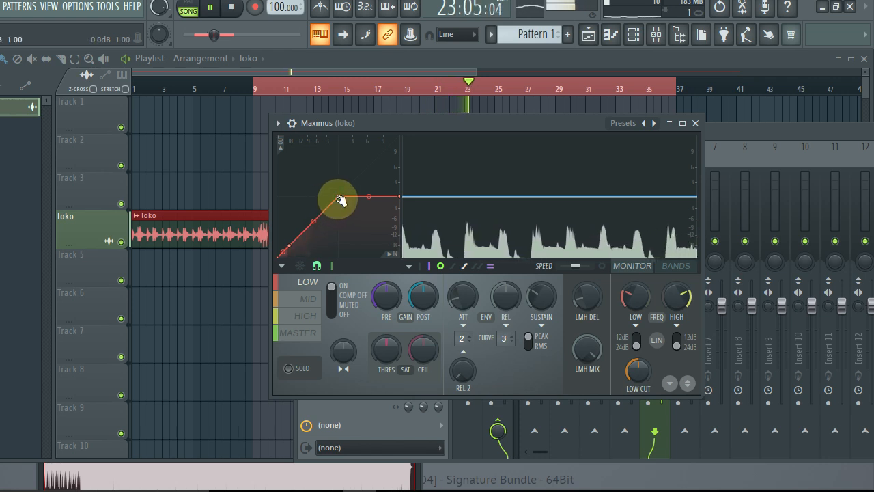
{"action": "left_click_drag", "start_coordinate": [341, 198], "coordinate": [341, 204]}
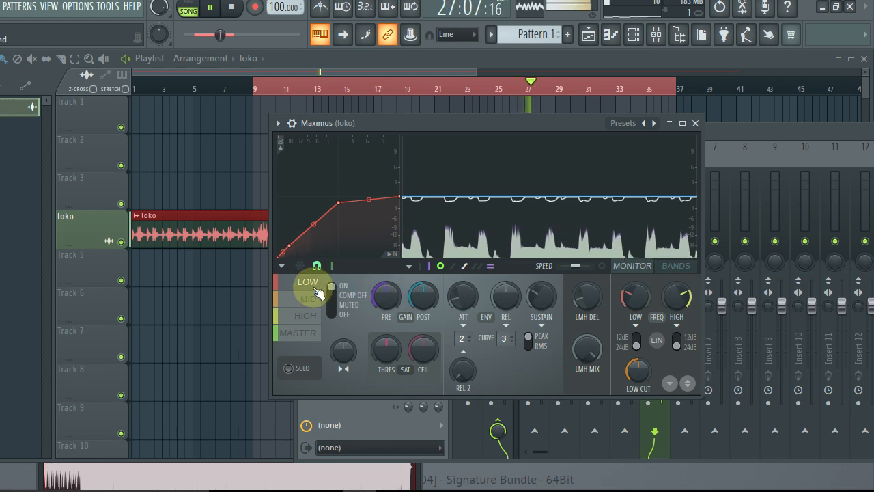
{"action": "key", "text": "space"}
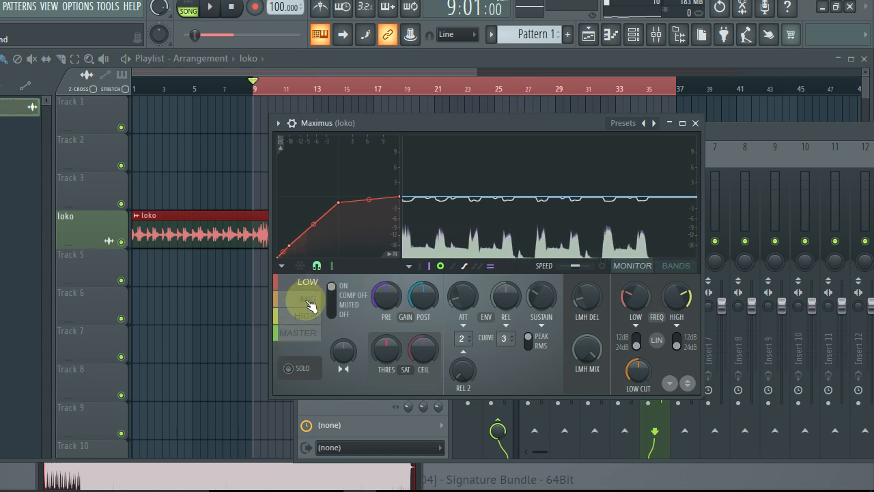
Solo the MID band during playback and nudge the HIGH crossover frequency to about 3036 Hz in the bands view.
{"action": "left_click", "coordinate": [309, 301]}
{"action": "key", "text": "space"}
{"action": "left_click", "coordinate": [291, 367]}
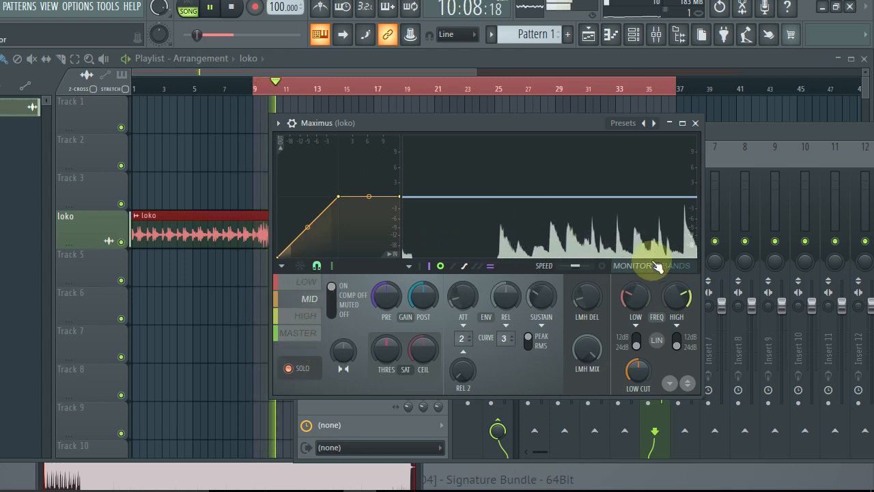
{"action": "left_click", "coordinate": [675, 266]}
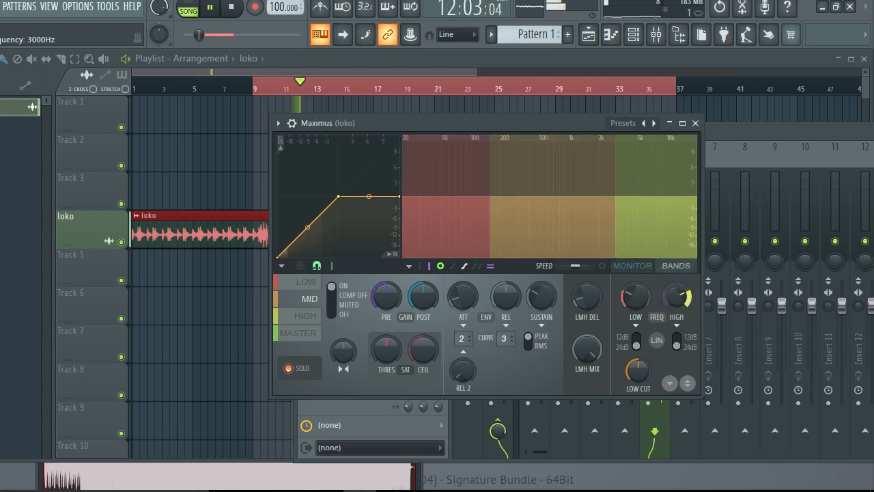
{"action": "mouse_move", "coordinate": [677, 297]}
{"action": "left_mouse_down"}
{"action": "mouse_move", "coordinate": [677, 285]}
{"action": "mouse_move", "coordinate": [677, 297]}
{"action": "left_mouse_up"}
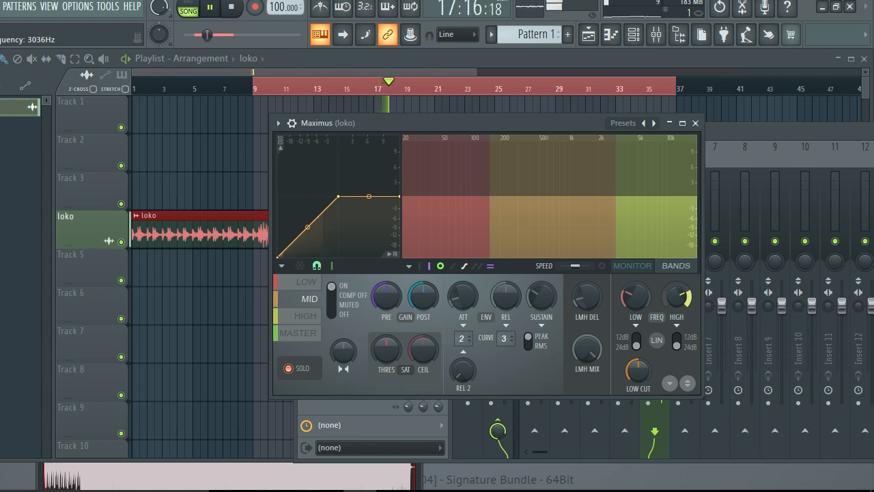
{"action": "left_click", "coordinate": [674, 308]}
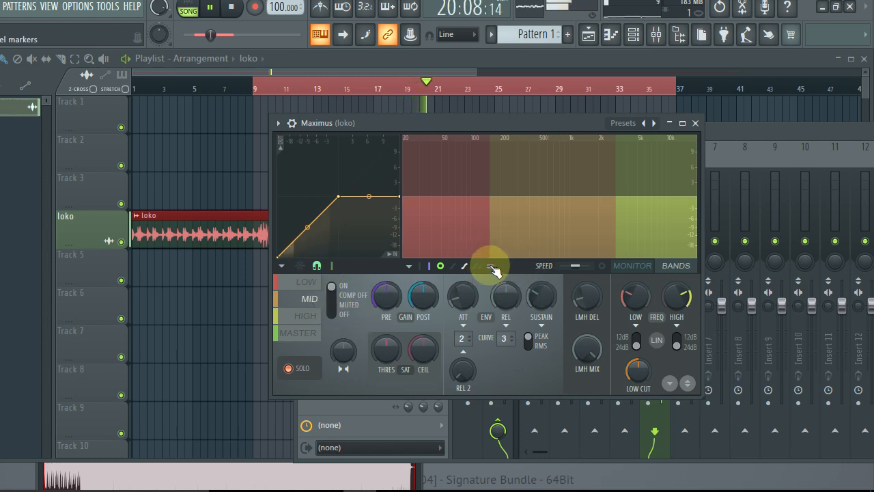
{"action": "key", "text": "space"}
With the level markers hidden, add a MID envelope point at about -18.2 dB and lower the 0 dB knee slightly during playback.
{"action": "left_click", "coordinate": [492, 268]}
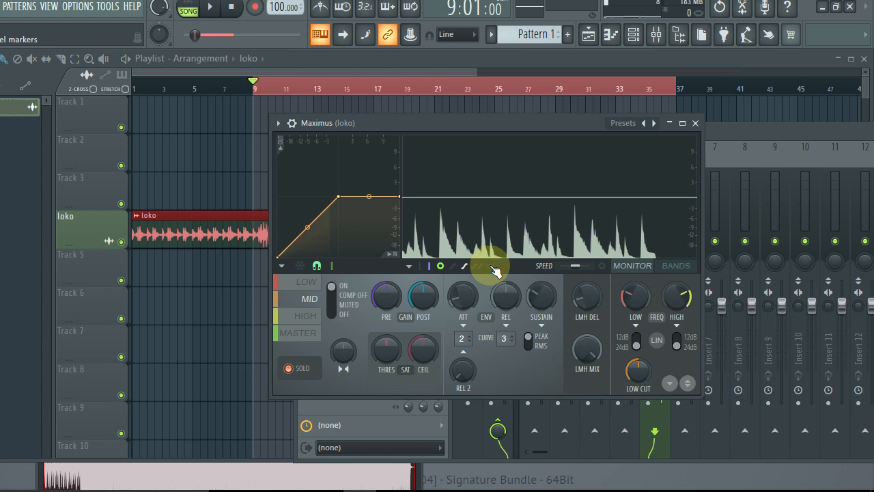
{"action": "key", "text": "space"}
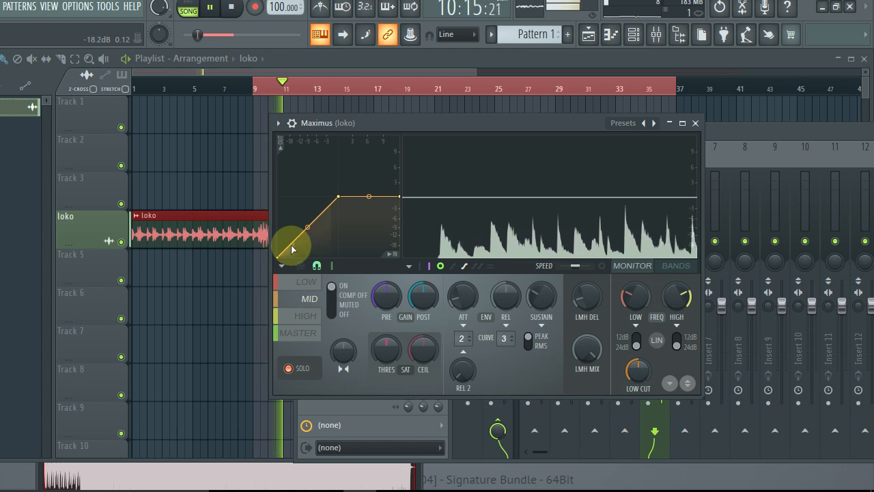
{"action": "right_click", "coordinate": [291, 246]}
{"action": "left_click", "coordinate": [340, 196]}
{"action": "left_click_drag", "start_coordinate": [341, 198], "coordinate": [341, 202]}
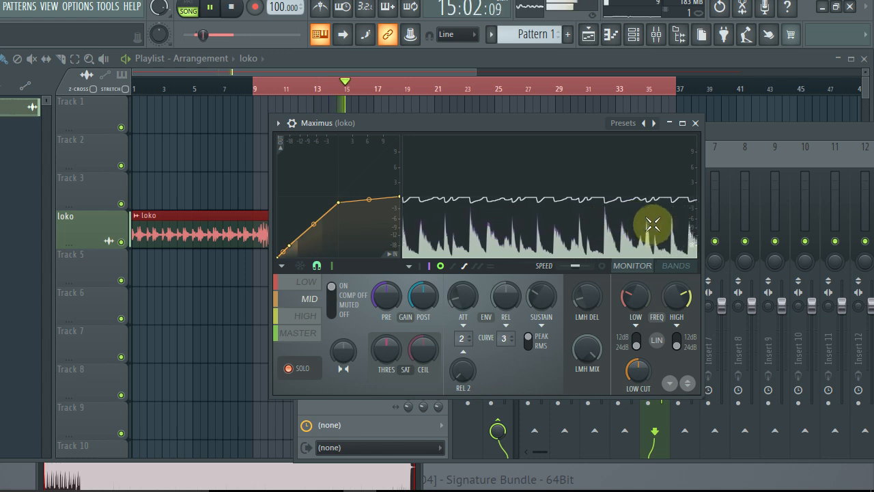
{"action": "key", "text": "space"}
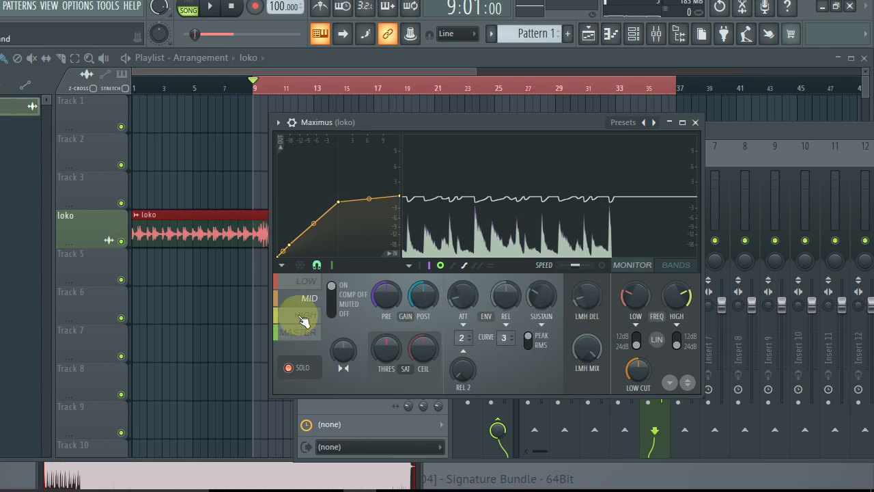
Compare the HIGH band with and without solo, add an envelope point at about -18.2 dB, and lower its 0 dB knee slightly.
{"action": "left_click", "coordinate": [305, 316]}
{"action": "key", "text": "space"}
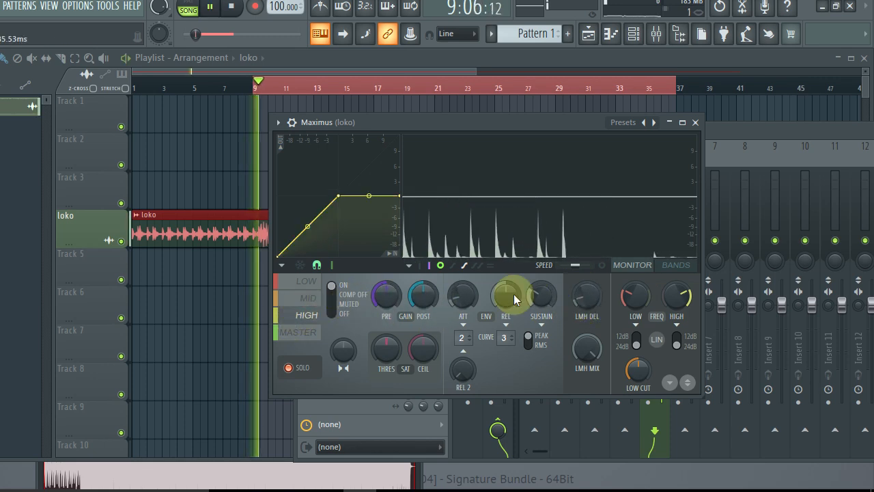
{"action": "left_click", "coordinate": [289, 368]}
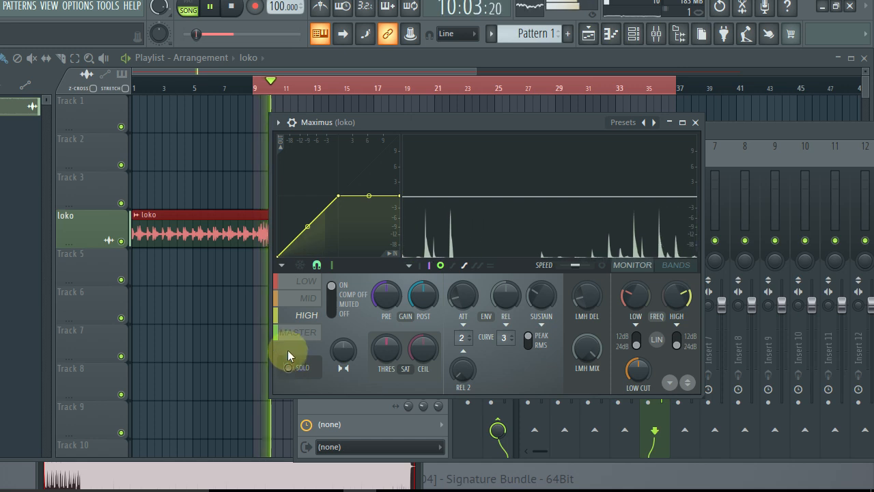
{"action": "left_click", "coordinate": [290, 368]}
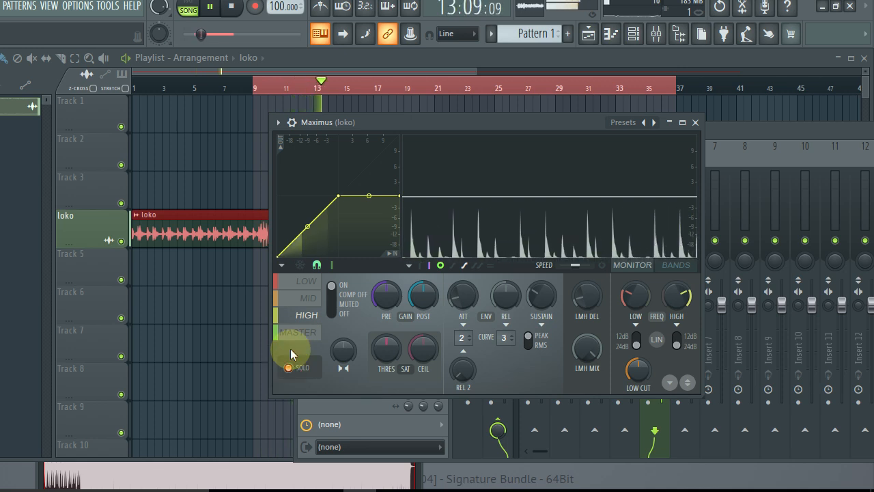
{"action": "right_click", "coordinate": [289, 246]}
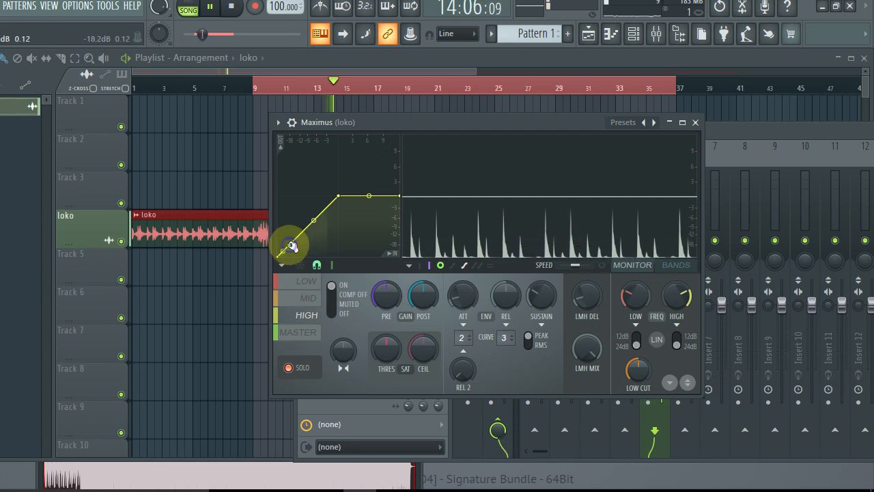
{"action": "left_click_drag", "start_coordinate": [343, 197], "coordinate": [341, 204]}
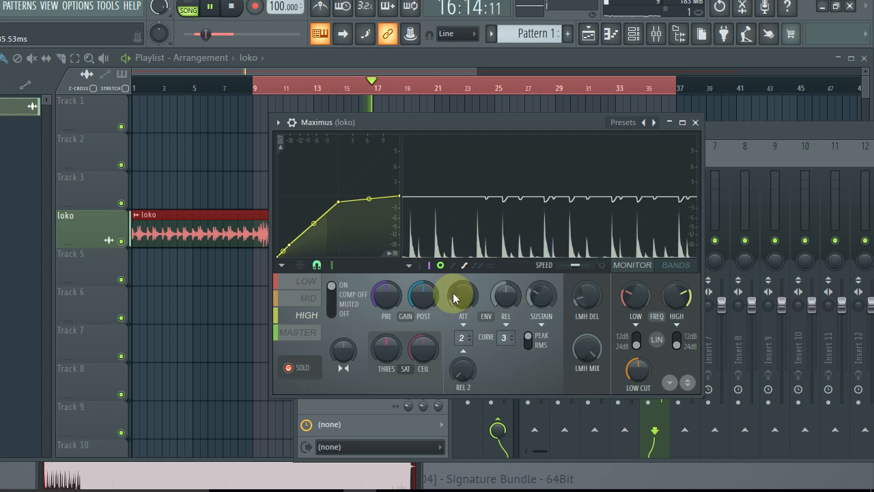
Turn off the HIGH band's solo and return to the LOW band's envelope with playback stopped.
{"action": "left_click", "coordinate": [289, 366]}
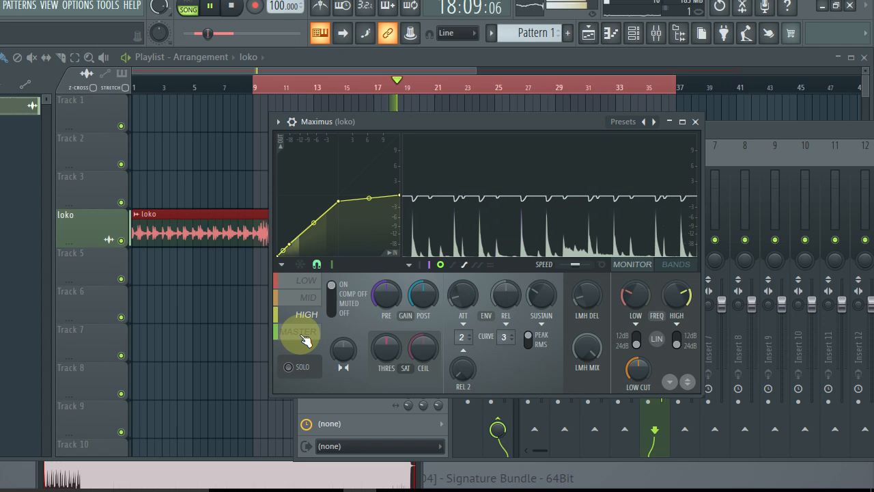
{"action": "key", "text": "space"}
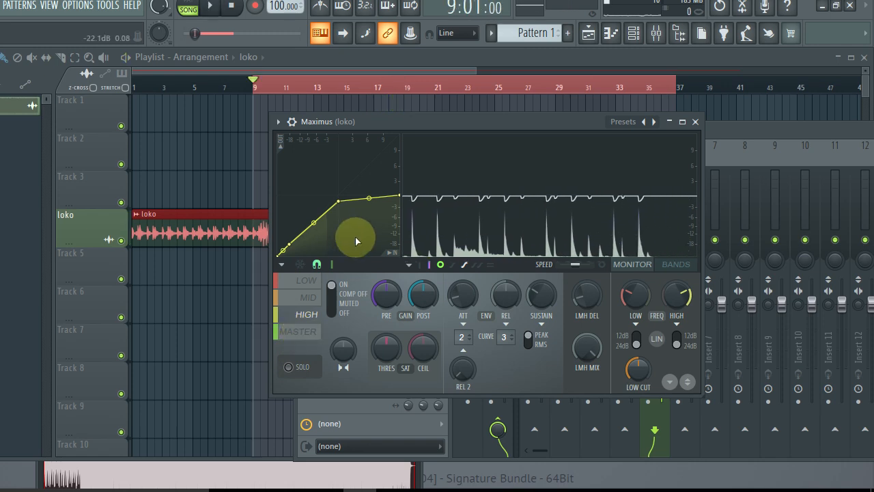
{"action": "left_click", "coordinate": [316, 282]}
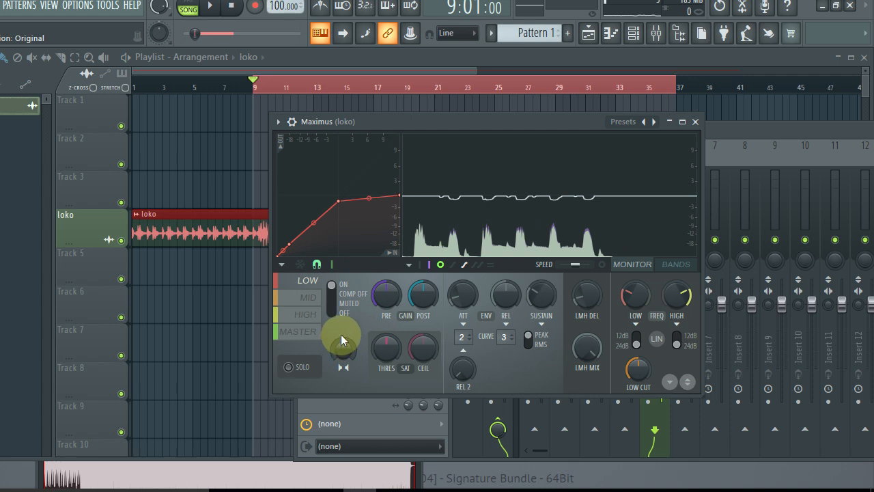
During playback, set the LOW band's stereo separation to 40% merged and turn the MID band's towards separated.
{"action": "key", "text": "space"}
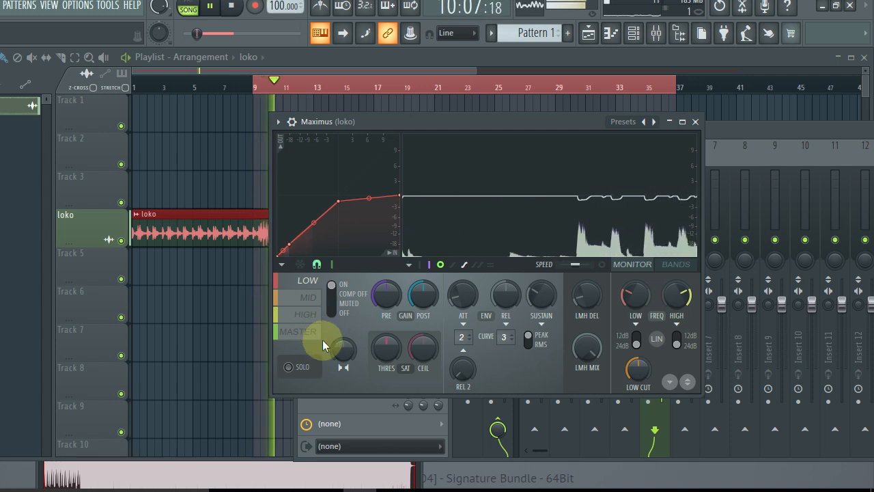
{"action": "key", "text": "space"}
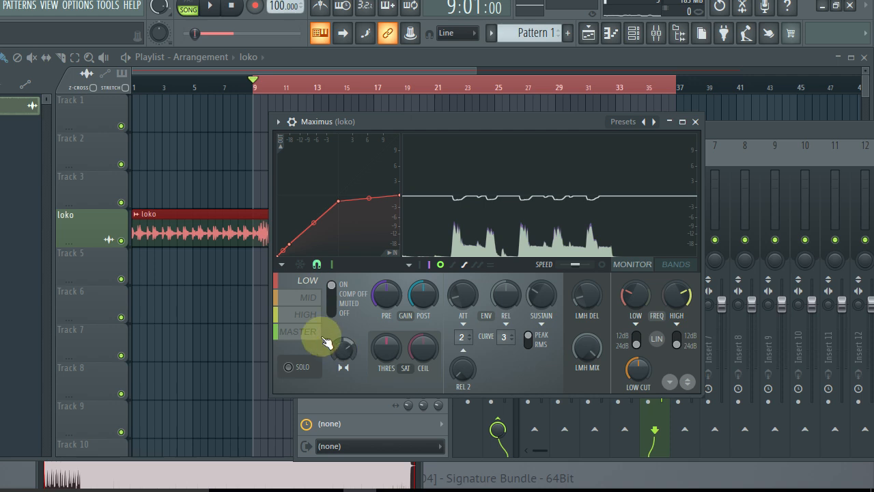
{"action": "left_click", "coordinate": [310, 299]}
{"action": "key", "text": "space"}
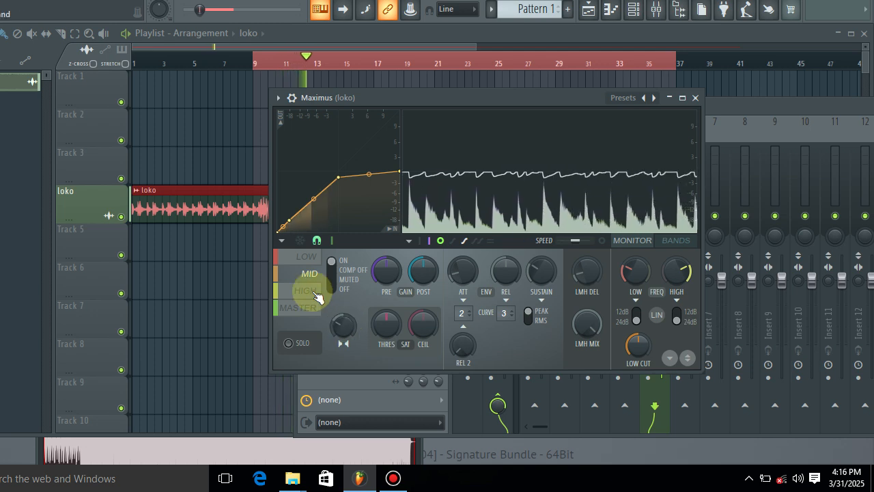
Widen the HIGH band's stereo separation during playback and fine-tune it to about 44% separated with playback stopped.
{"action": "left_click", "coordinate": [306, 290]}
{"action": "left_click_drag", "start_coordinate": [344, 328], "coordinate": [345, 306]}
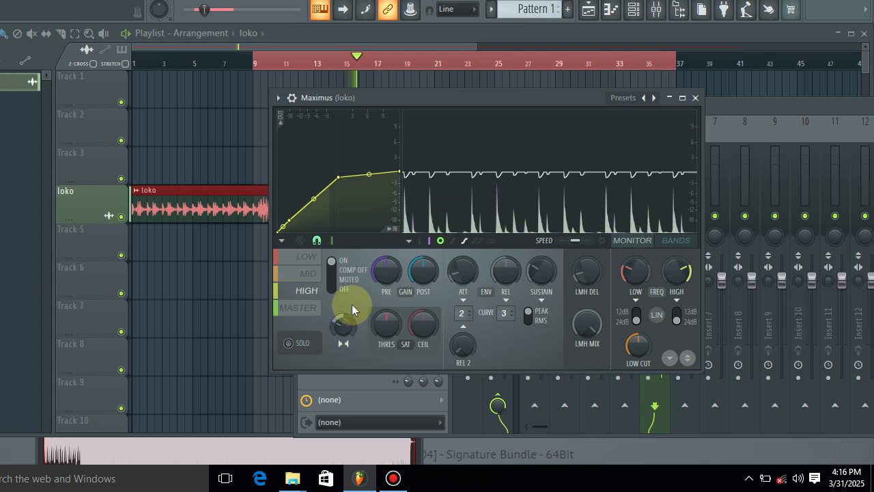
{"action": "key", "text": "space"}
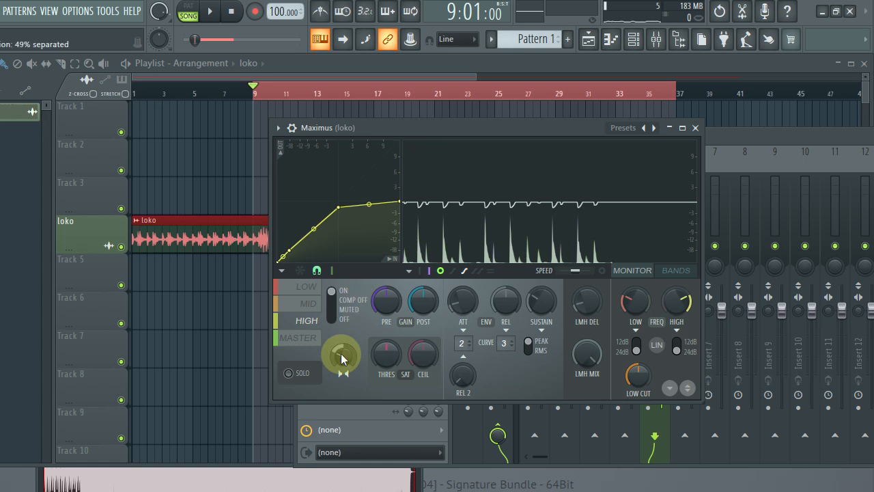
{"action": "left_click_drag", "start_coordinate": [341, 353], "coordinate": [341, 406]}
{"action": "left_click_drag", "start_coordinate": [343, 355], "coordinate": [343, 360]}
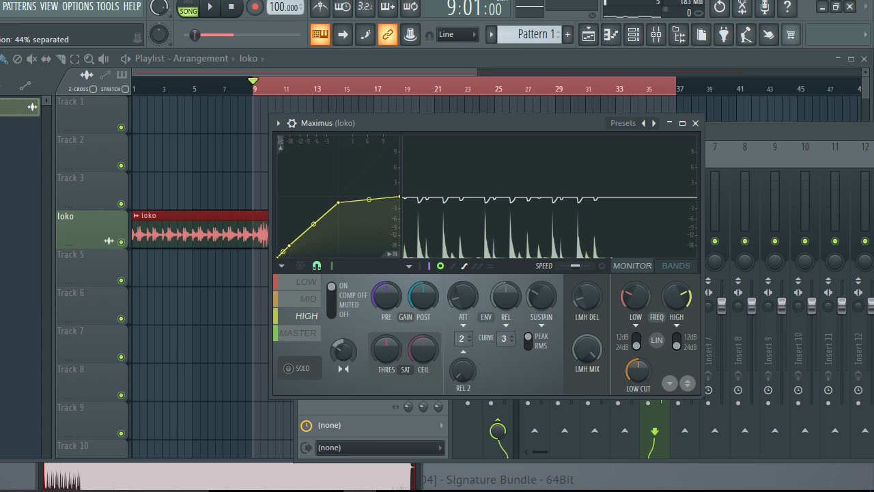
{"action": "left_click_drag", "start_coordinate": [341, 350], "coordinate": [343, 336]}
Review the stereo separation settings of the LOW, MID and HIGH bands.
{"action": "left_click", "coordinate": [300, 291]}
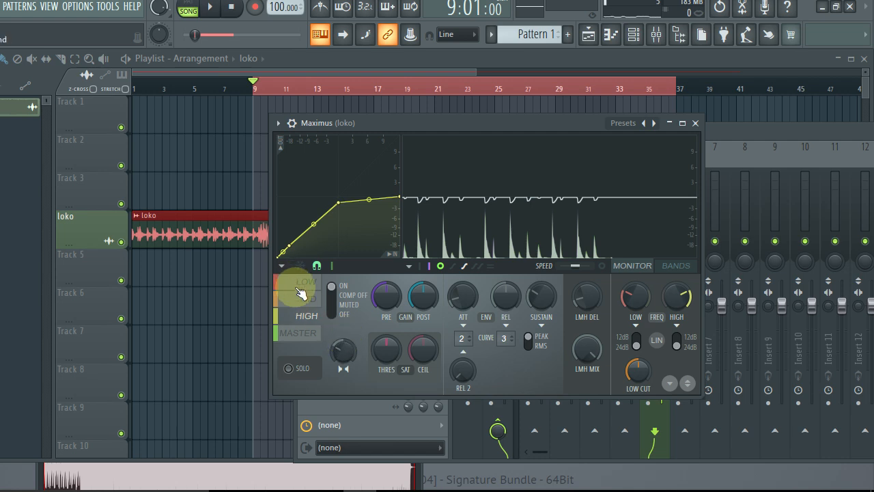
{"action": "left_click", "coordinate": [338, 352]}
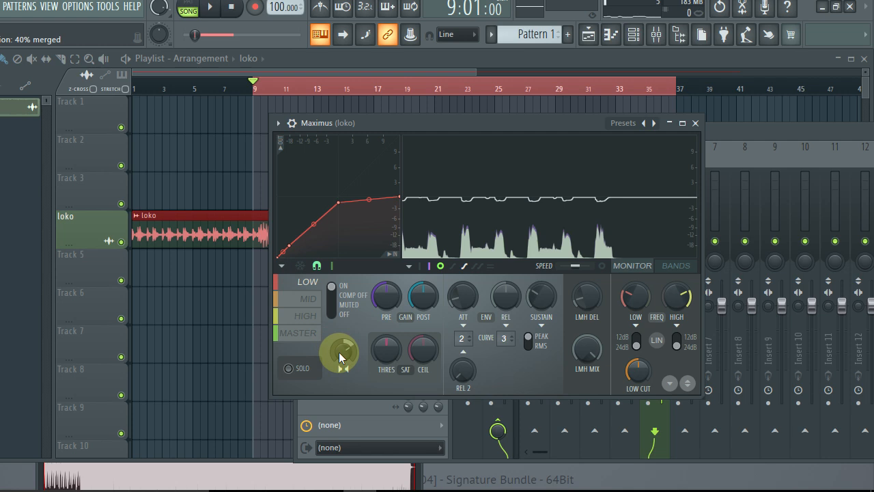
{"action": "left_click", "coordinate": [311, 301]}
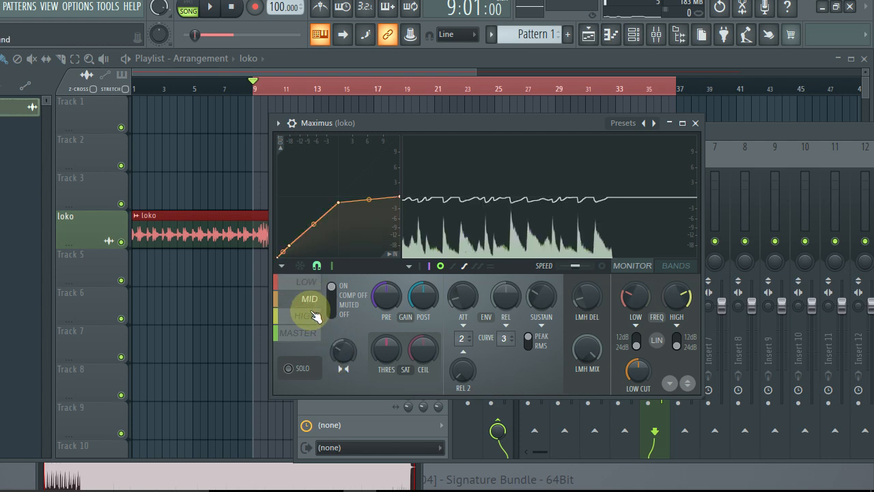
{"action": "left_click", "coordinate": [310, 316]}
{"action": "left_click", "coordinate": [346, 352]}
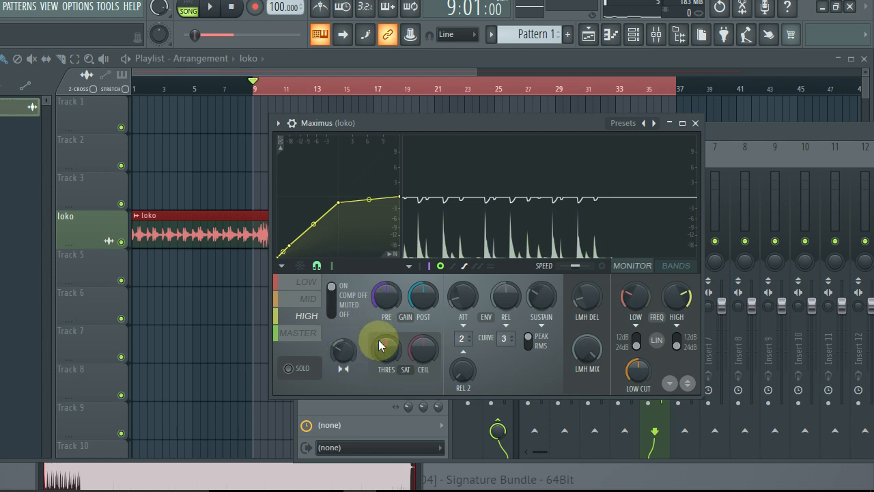
Set the HIGH band's saturation threshold to 10% saturation mode B and audition it in playback.
{"action": "key", "text": "space"}
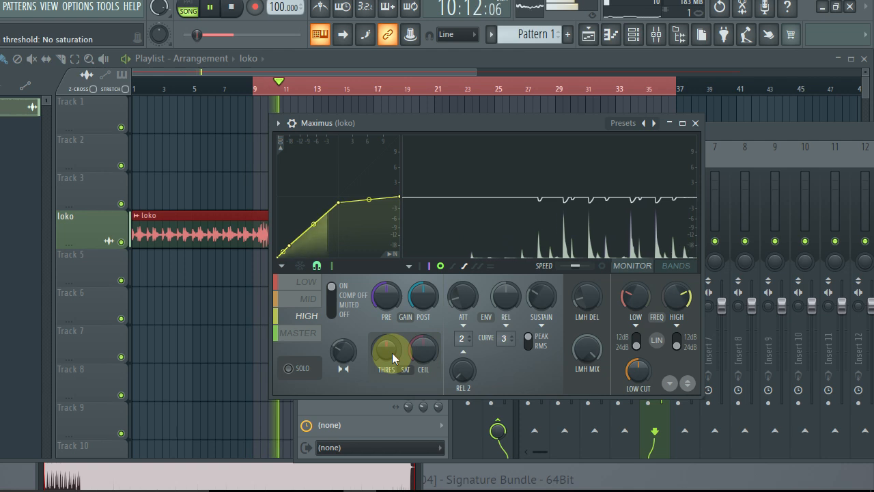
{"action": "key", "text": "space"}
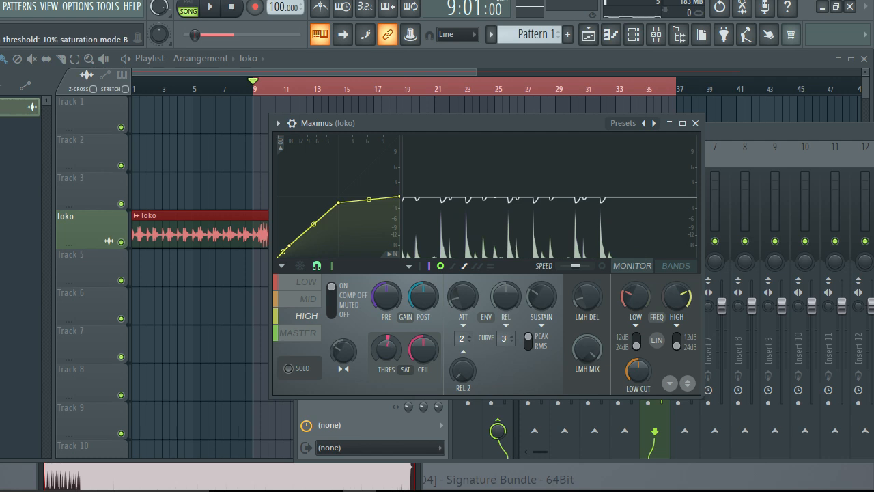
{"action": "key", "text": "space"}
{"action": "mouse_move", "coordinate": [386, 349]}
{"action": "left_mouse_down"}
{"action": "mouse_move", "coordinate": [387, 304]}
{"action": "mouse_move", "coordinate": [387, 403]}
{"action": "mouse_move", "coordinate": [386, 350]}
{"action": "left_mouse_up"}
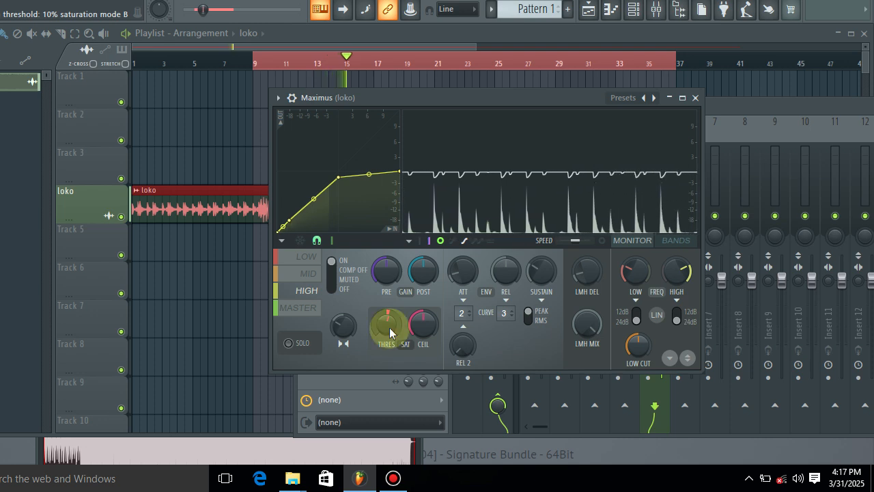
{"action": "key", "text": "space"}
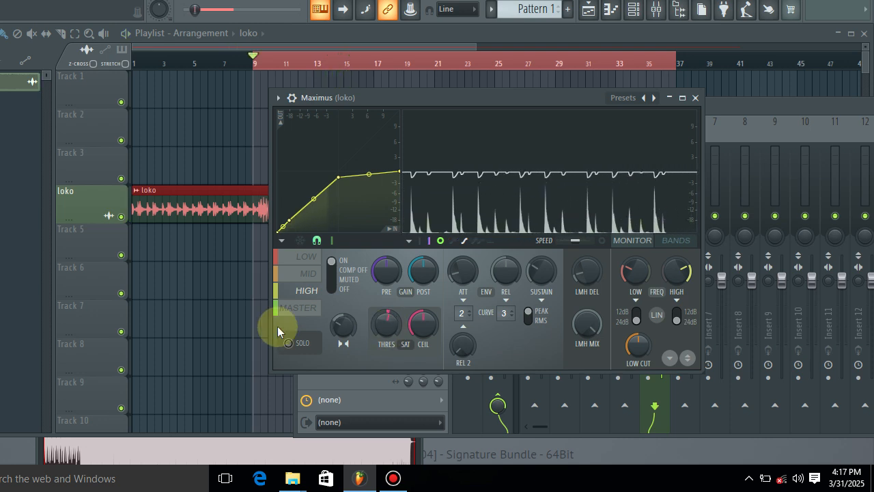
Add a point on the lower slope of the MASTER envelope and lower its 0 dB knee slightly during playback.
{"action": "left_click", "coordinate": [301, 308]}
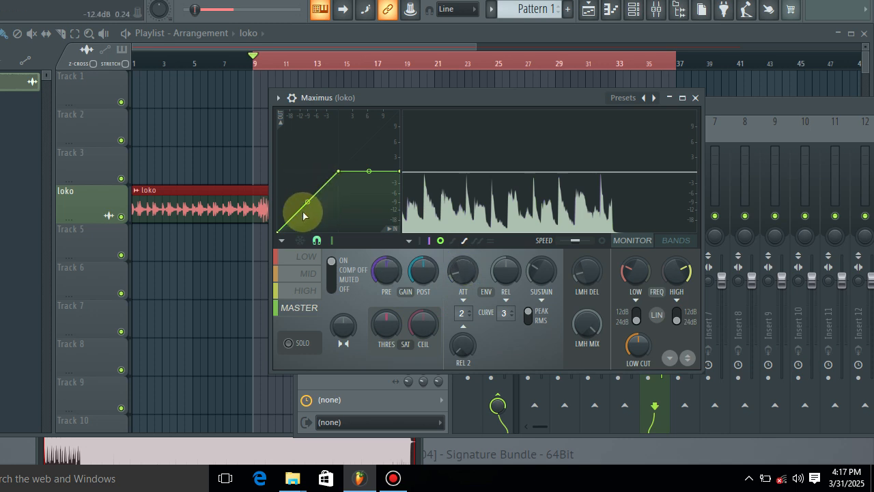
{"action": "key", "text": "space"}
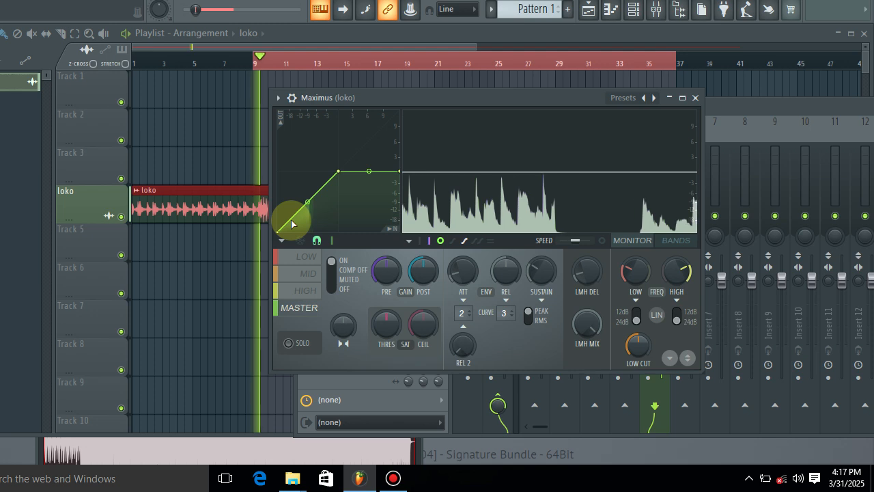
{"action": "key", "text": "space"}
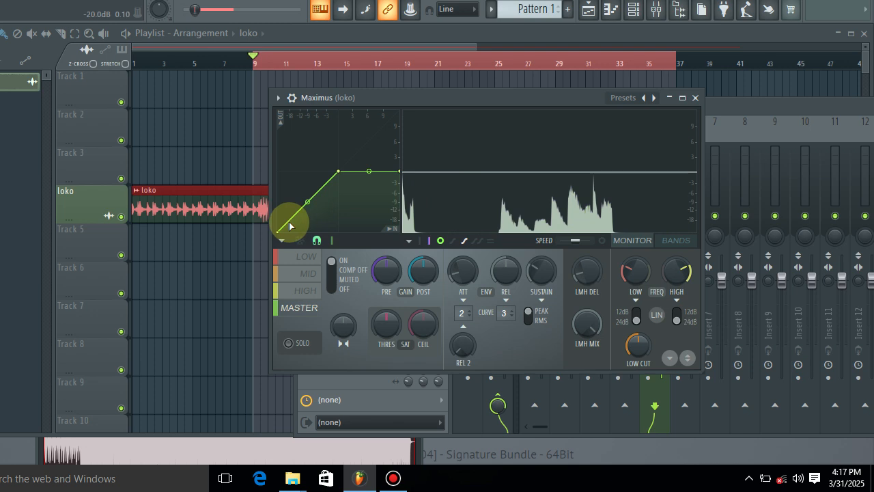
{"action": "key", "text": "space"}
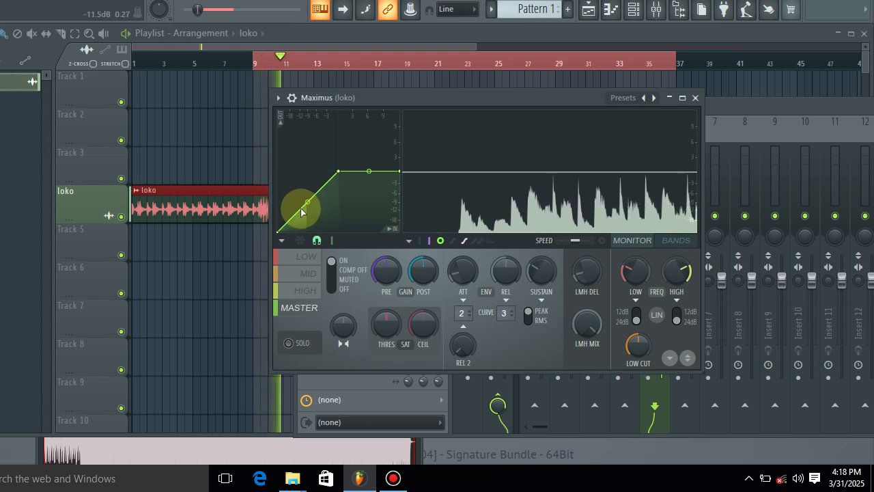
{"action": "right_click", "coordinate": [303, 207]}
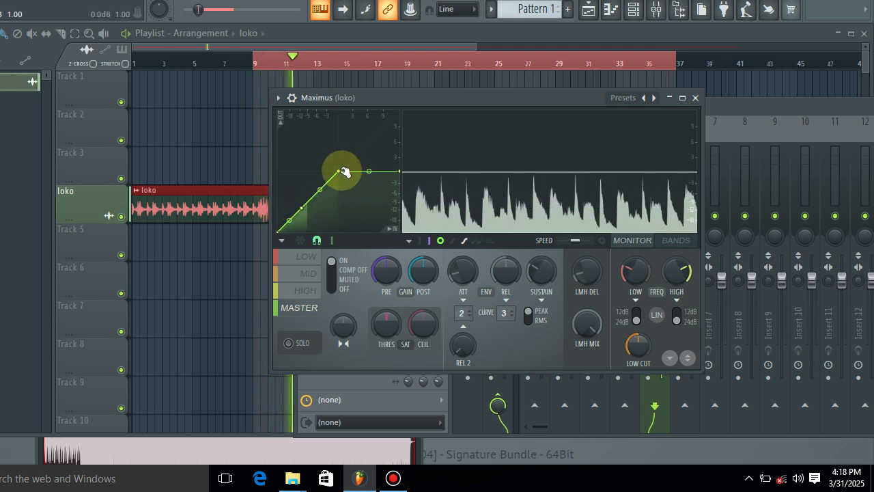
{"action": "left_click_drag", "start_coordinate": [341, 172], "coordinate": [342, 177]}
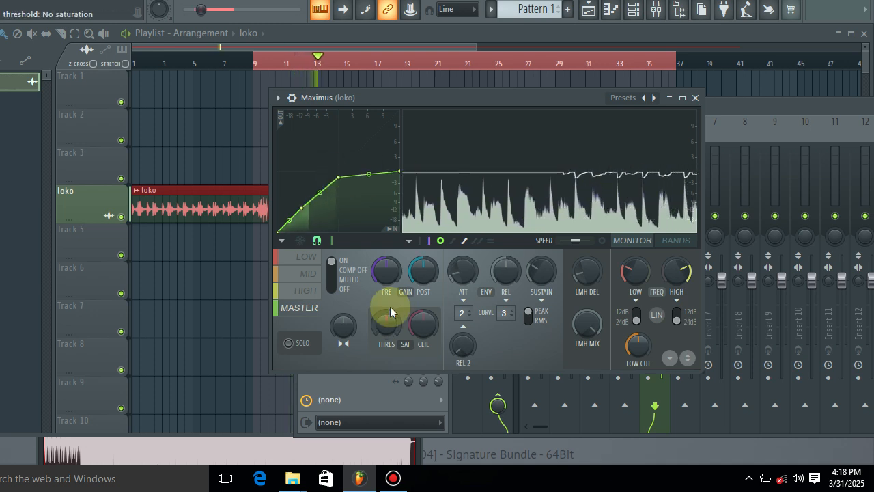
{"action": "key", "text": "space"}
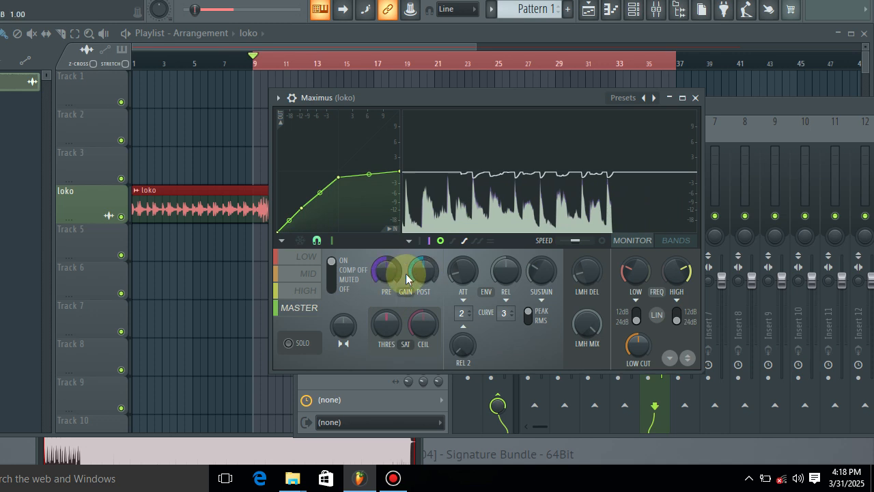
Raise the MASTER band's post gain slightly during playback, and close Maximus with playback stopped.
{"action": "key", "text": "space"}
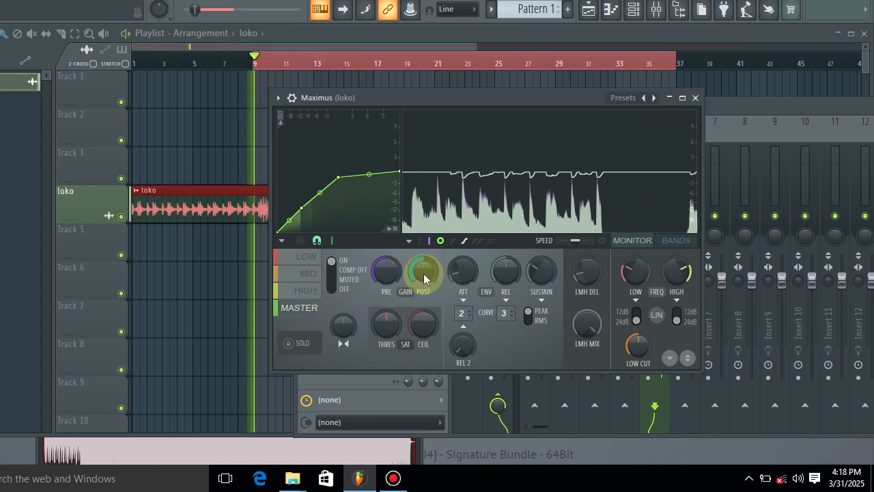
{"action": "left_click_drag", "start_coordinate": [424, 271], "coordinate": [424, 259]}
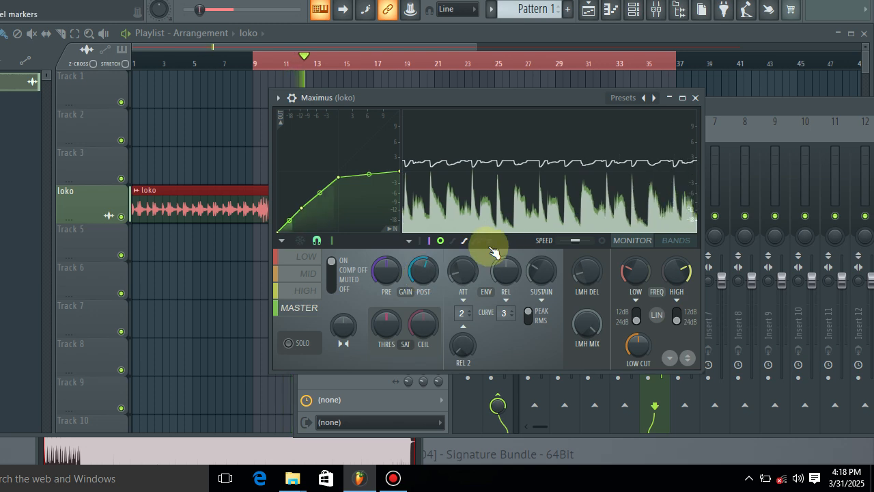
{"action": "key", "text": "space"}
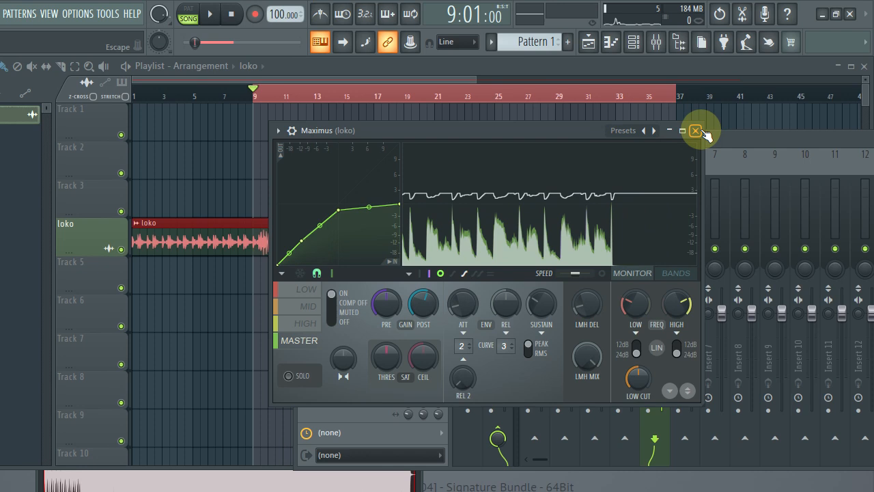
{"action": "left_click", "coordinate": [699, 130]}
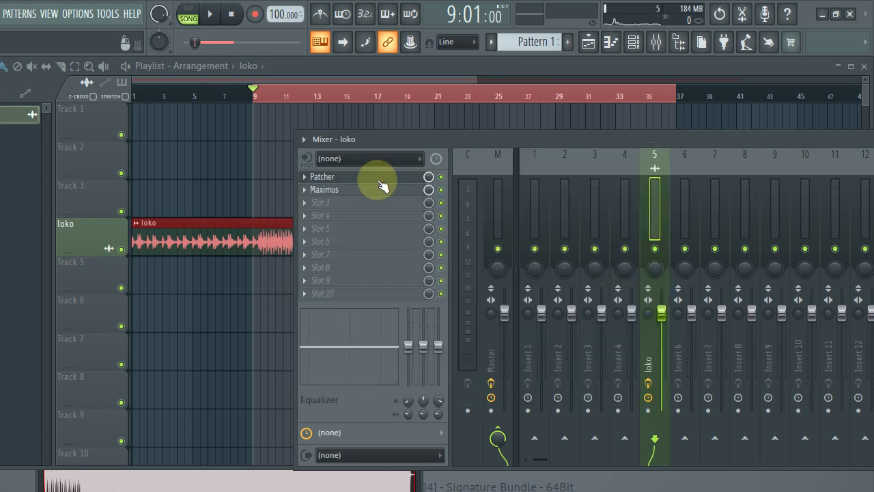
Load Fruity Soft Clipper into slot 3 of the loko mixer track and place its window beside the effect slots.
{"action": "left_click_drag", "start_coordinate": [465, 138], "coordinate": [488, 131]}
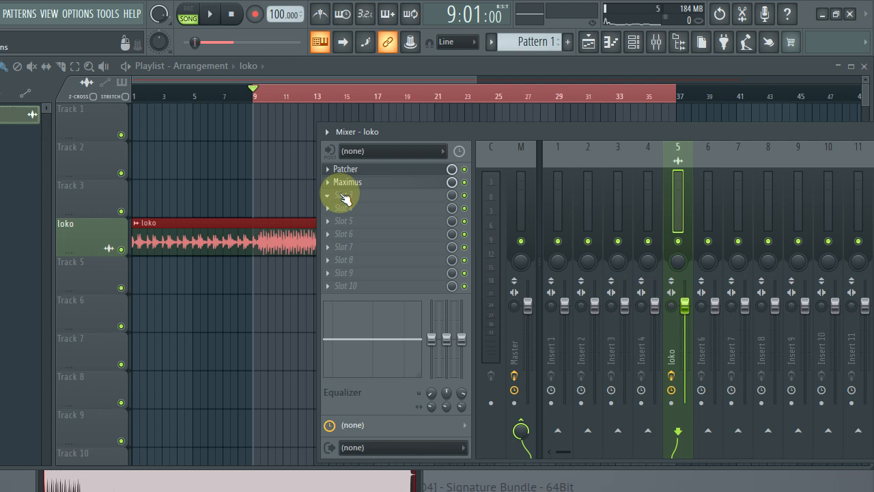
{"action": "left_click", "coordinate": [345, 198]}
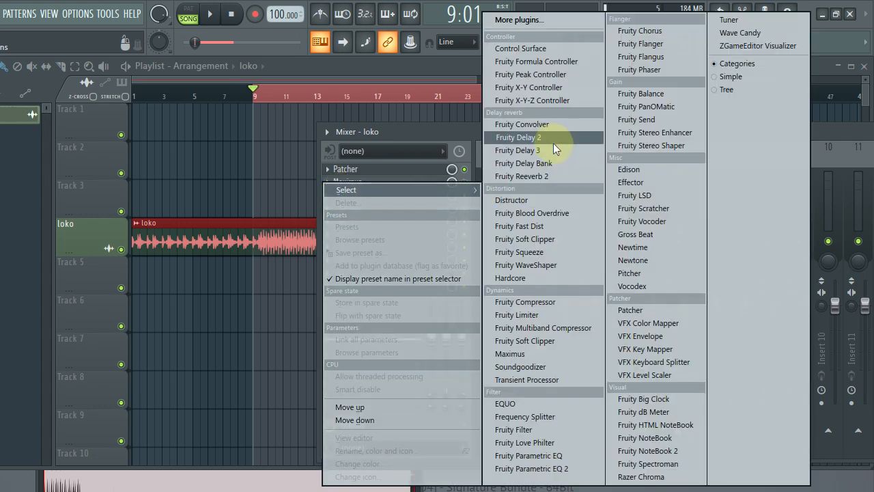
{"action": "left_click", "coordinate": [564, 343]}
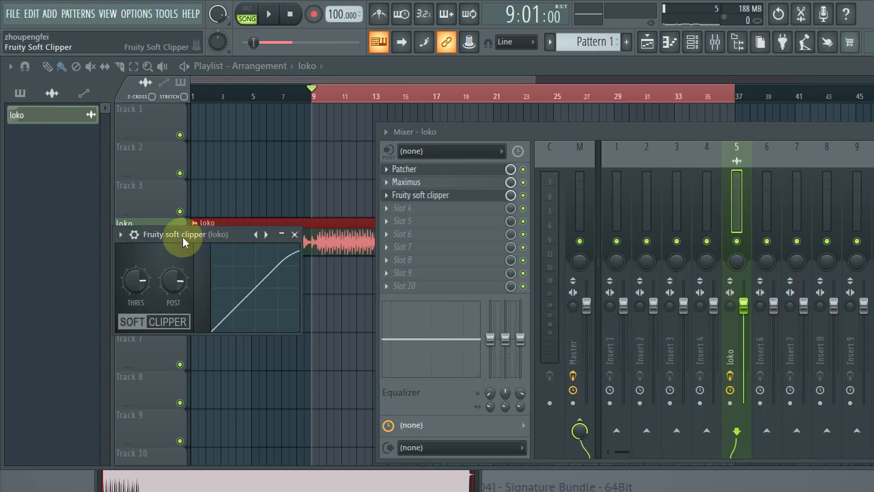
{"action": "left_click_drag", "start_coordinate": [183, 237], "coordinate": [580, 191]}
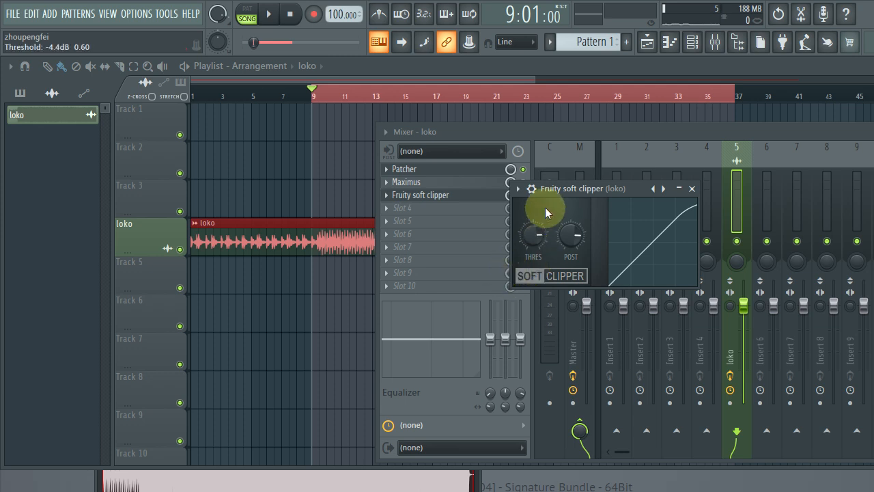
{"action": "left_click_drag", "start_coordinate": [601, 184], "coordinate": [578, 169]}
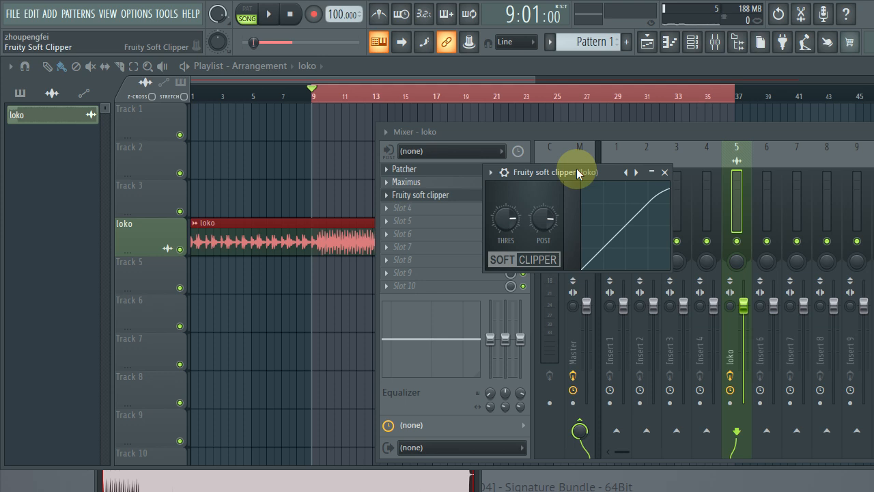
Audition the soft clipper and lower its threshold to about -11.1 dB during playback.
{"action": "key", "text": "space"}
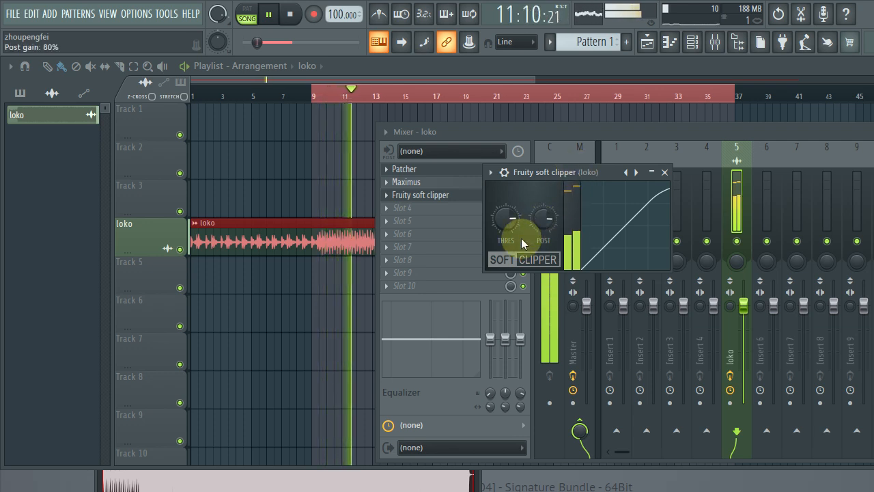
{"action": "key", "text": "space"}
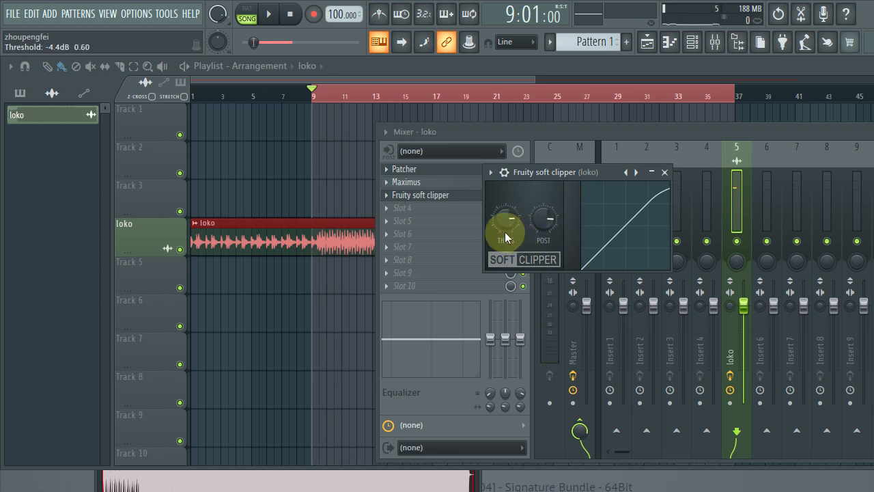
{"action": "key", "text": "space"}
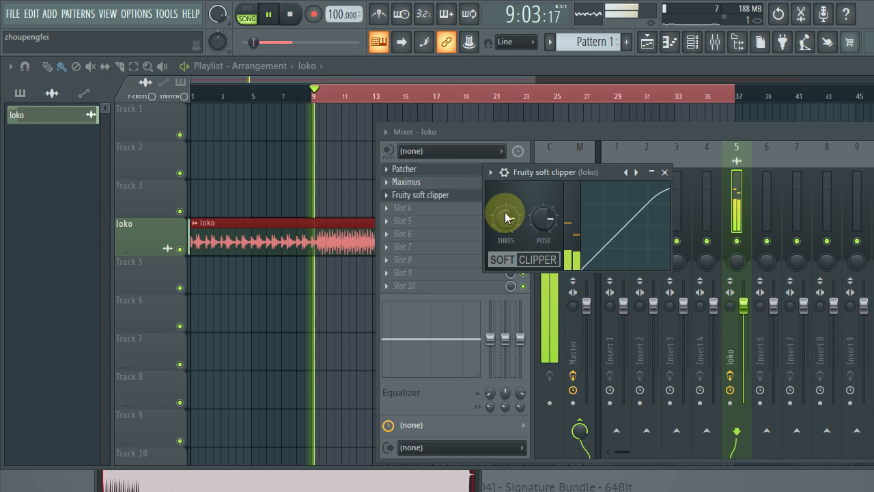
{"action": "left_click_drag", "start_coordinate": [506, 217], "coordinate": [506, 243]}
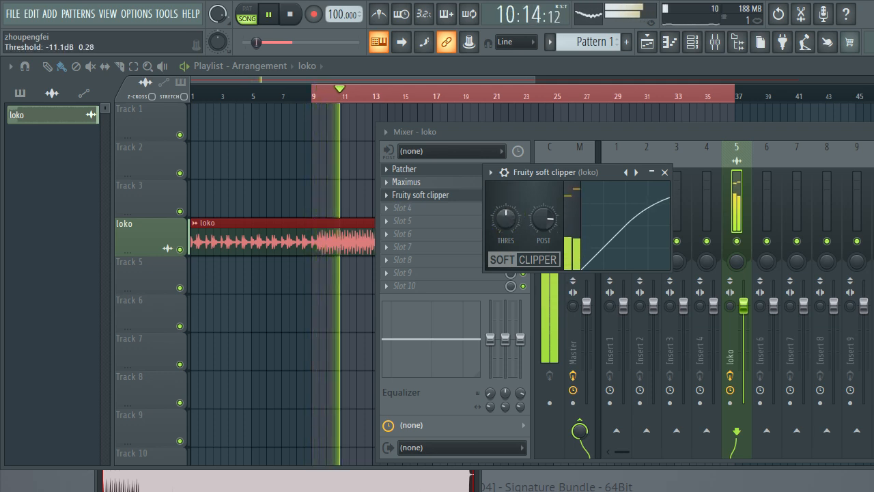
{"action": "key", "text": "space"}
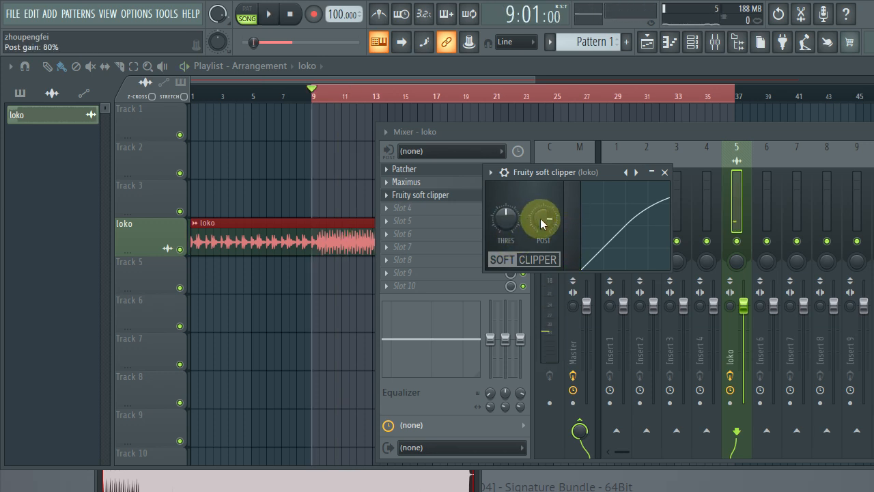
Audition the loko track twice through the soft clipper at its current post gain.
{"action": "key", "text": "space"}
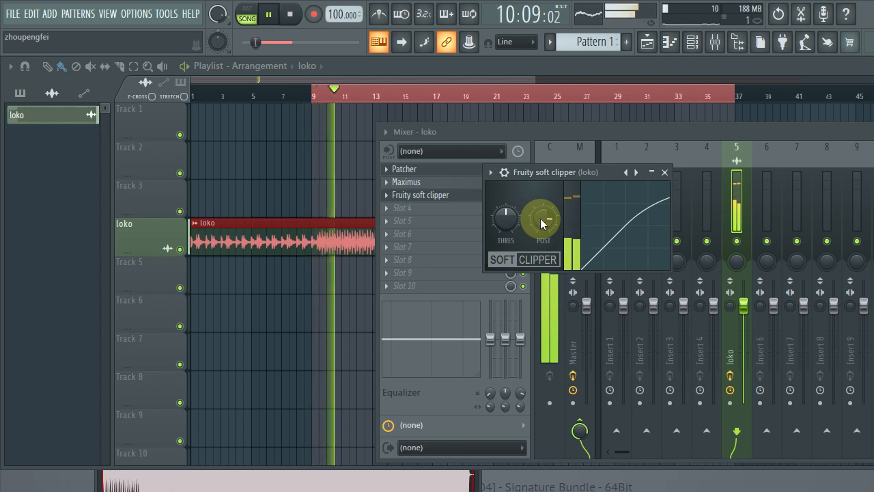
{"action": "key", "text": "space"}
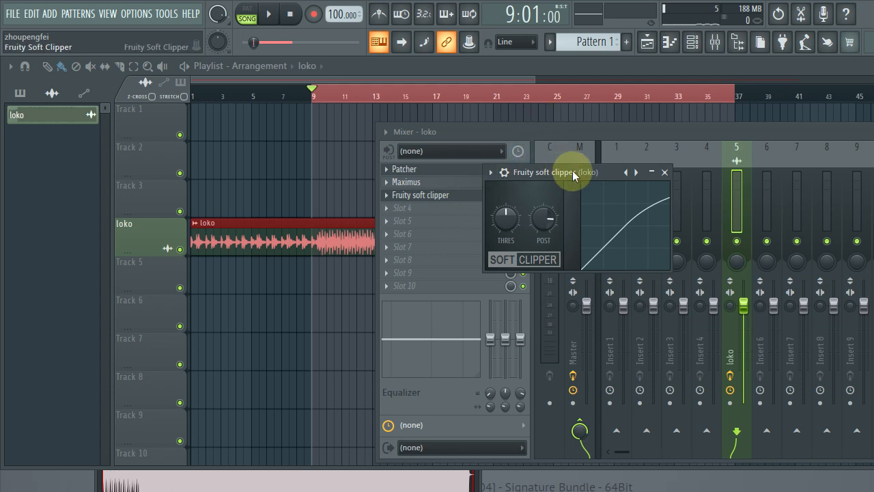
{"action": "key", "text": "space"}
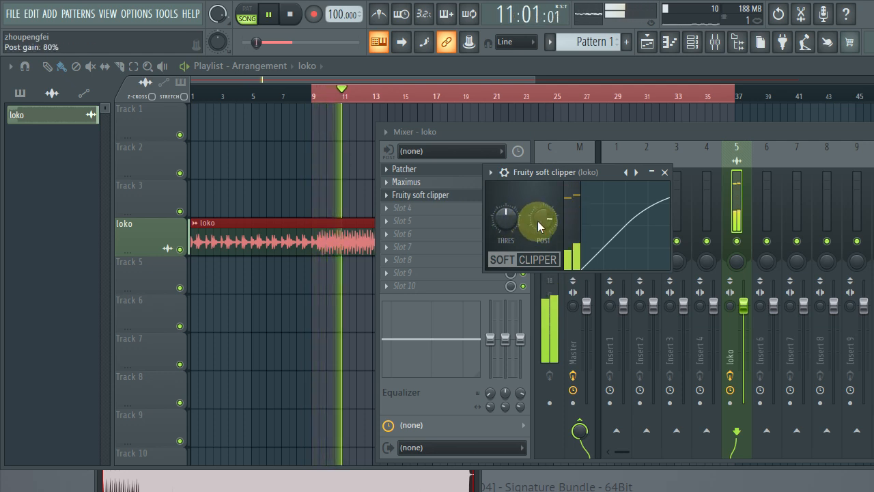
{"action": "key", "text": "space"}
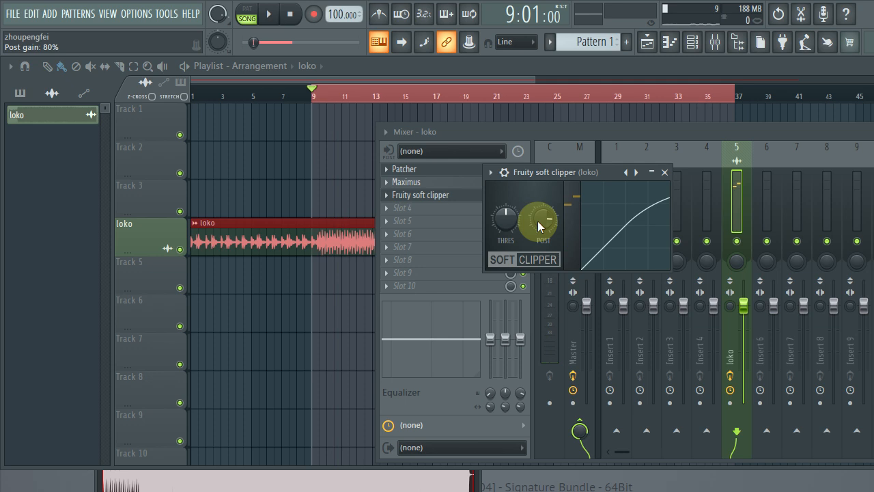
Try a soft clipper post gain of 88% and check the mixer level meters during playback.
{"action": "left_click_drag", "start_coordinate": [544, 219], "coordinate": [545, 210]}
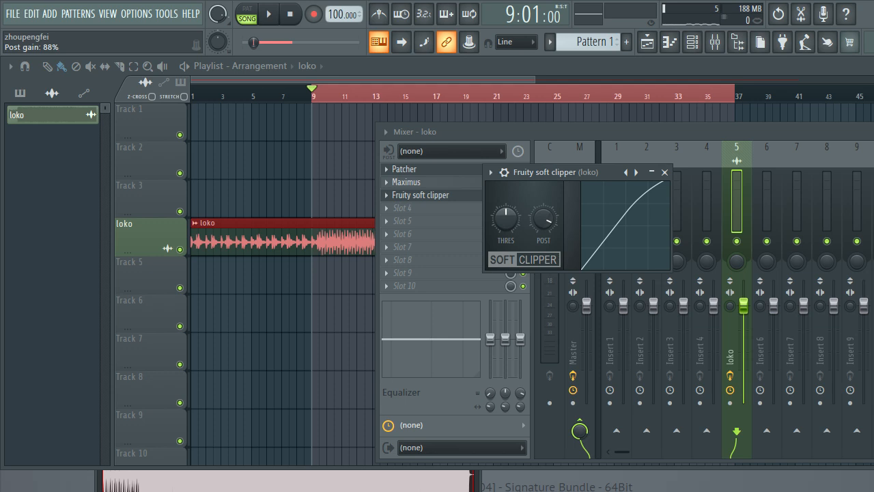
{"action": "key", "text": "space"}
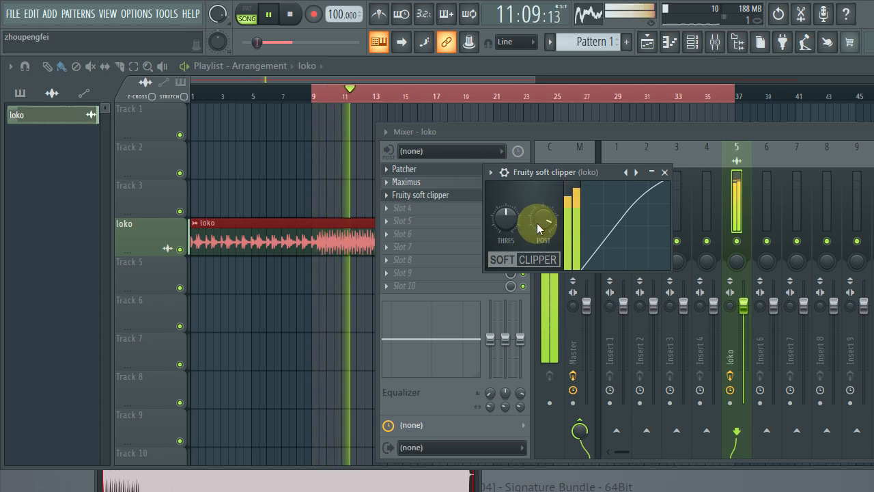
{"action": "left_click", "coordinate": [610, 131]}
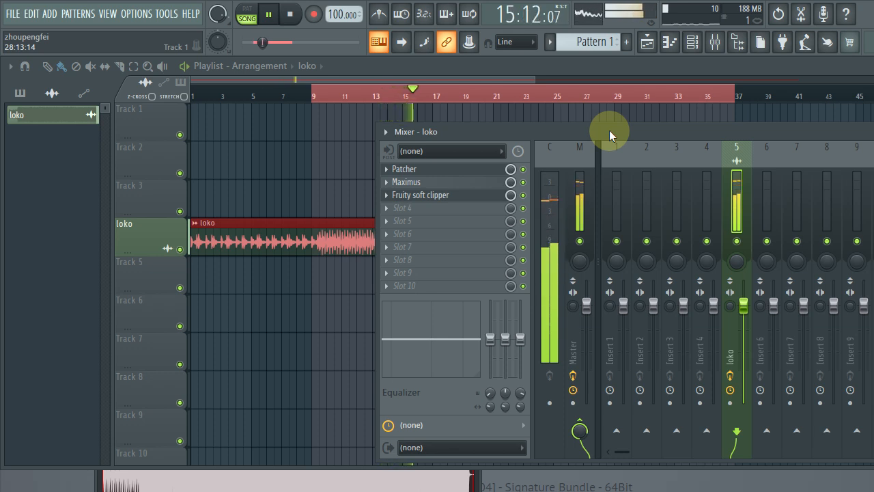
{"action": "key", "text": "space"}
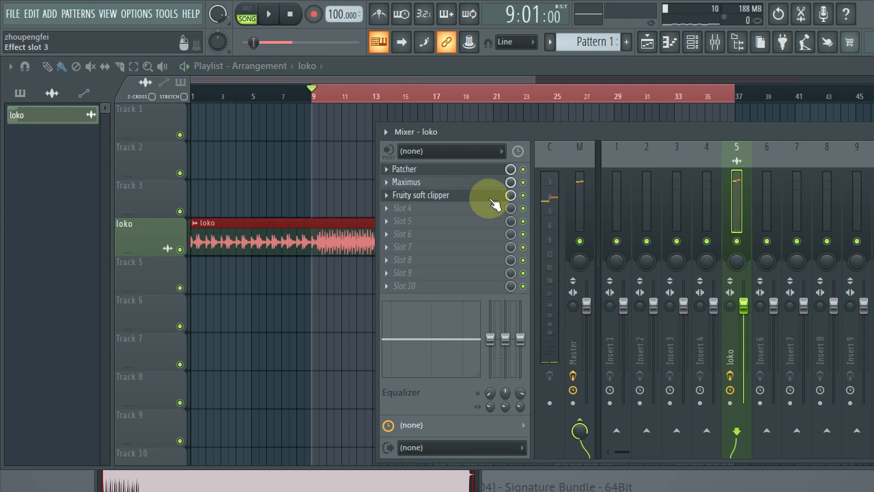
Reopen the soft clipper, lower its post gain to just under 80%, and bring the mixer meters into view during playback.
{"action": "left_click", "coordinate": [489, 198]}
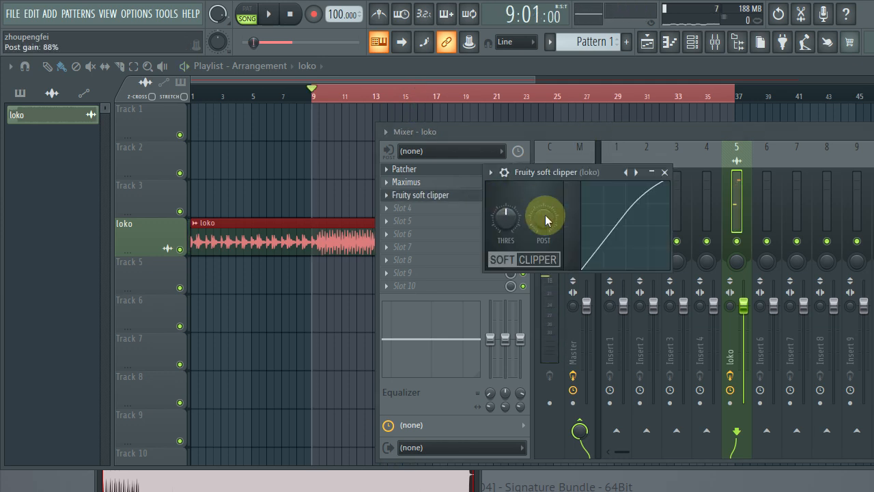
{"action": "left_click_drag", "start_coordinate": [543, 218], "coordinate": [543, 234]}
{"action": "key", "text": "space"}
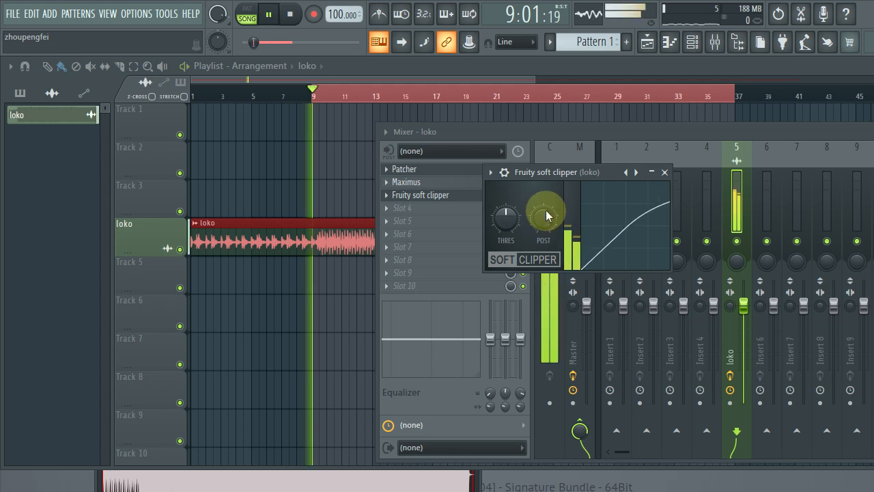
{"action": "left_click", "coordinate": [627, 133]}
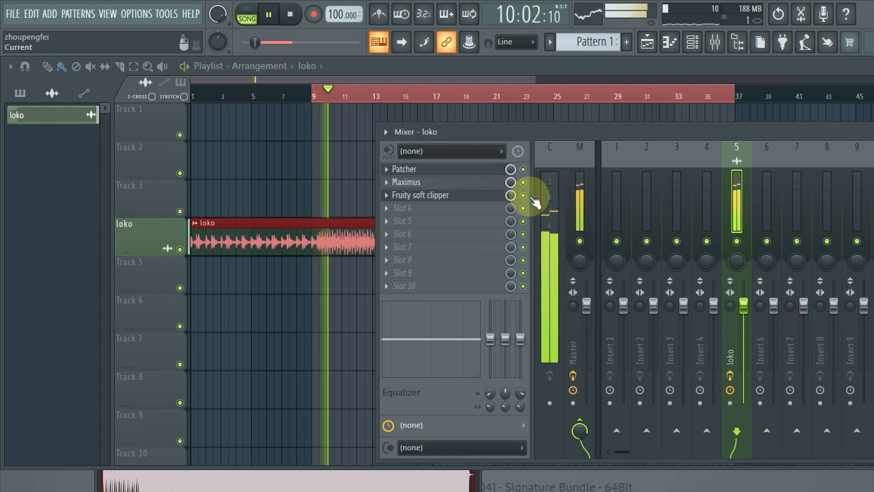
Check the soft clipper and the loko track's mixer level during playback, leaving loko selected and playback stopped.
{"action": "left_click", "coordinate": [471, 196]}
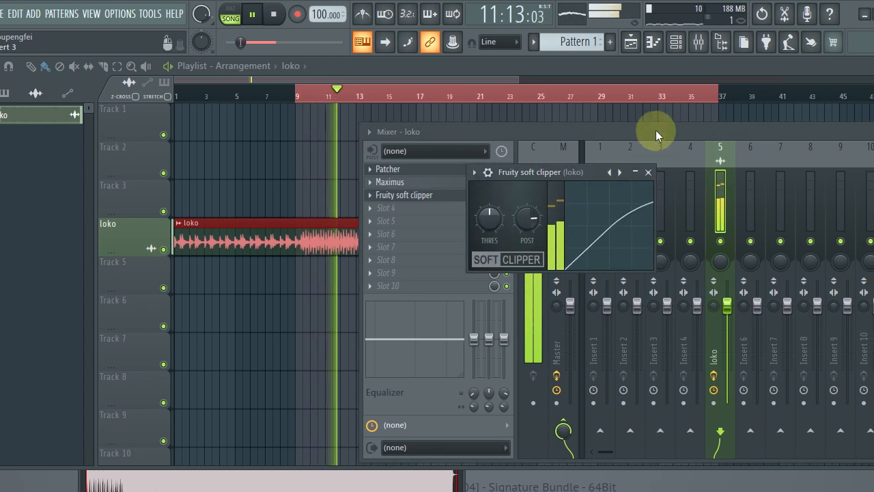
{"action": "left_click", "coordinate": [656, 130]}
{"action": "left_click", "coordinate": [600, 181]}
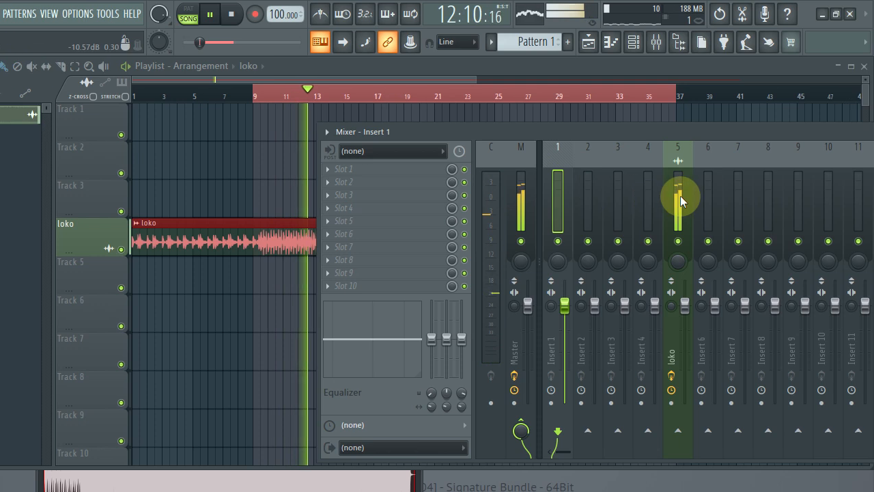
{"action": "left_click", "coordinate": [680, 196]}
{"action": "key", "text": "space"}
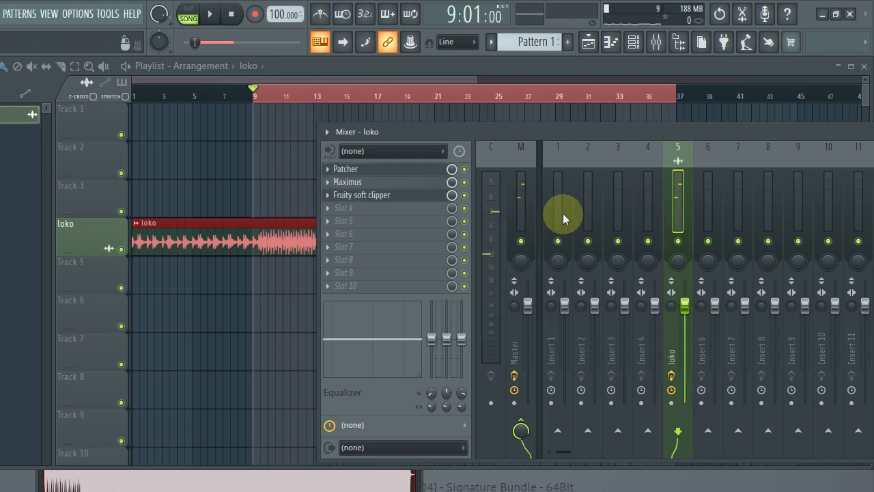
Open the Fruity Limiter in slot 10 of the Master track and move its window up over the mixer.
{"action": "left_click", "coordinate": [515, 201]}
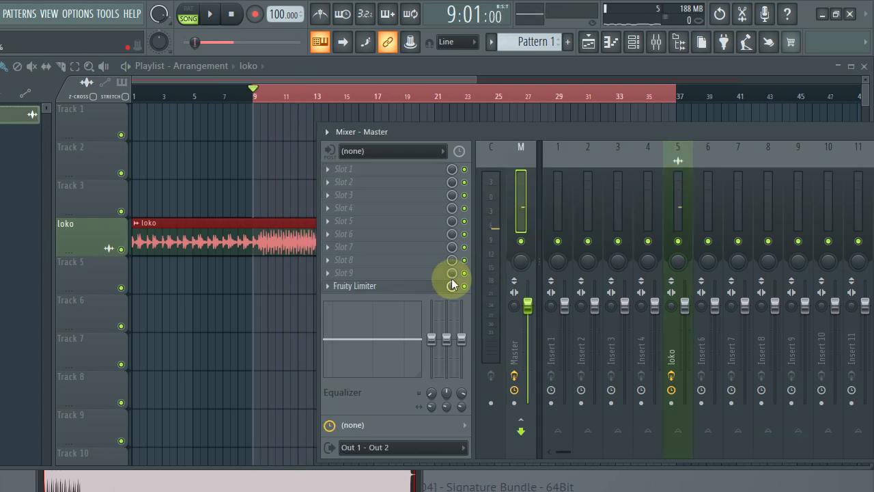
{"action": "left_click", "coordinate": [427, 288]}
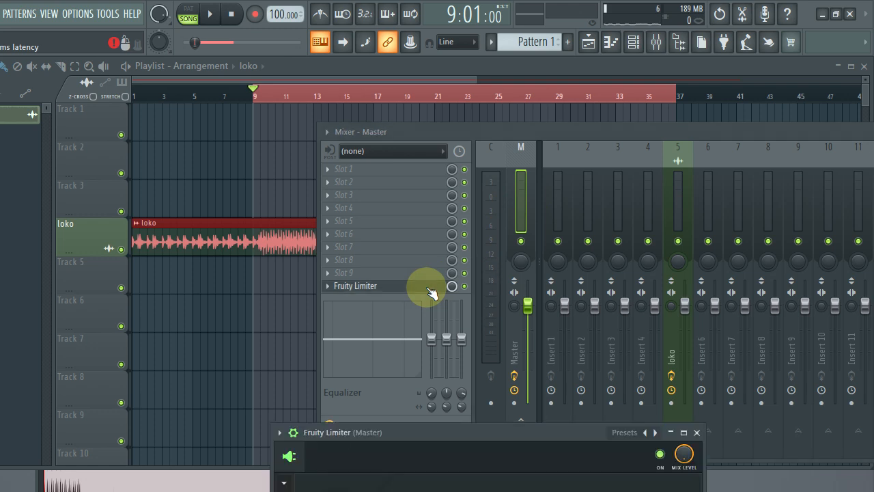
{"action": "left_click_drag", "start_coordinate": [530, 435], "coordinate": [530, 407]}
{"action": "left_click_drag", "start_coordinate": [532, 373], "coordinate": [548, 171]}
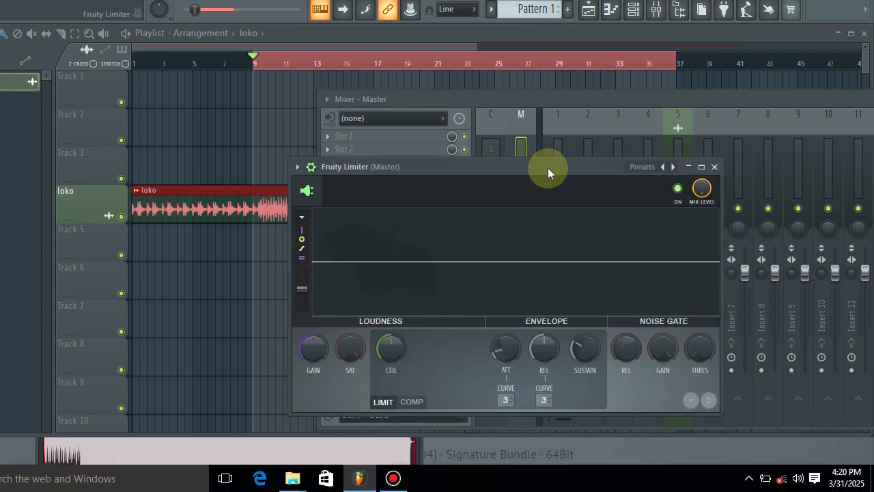
{"action": "left_click_drag", "start_coordinate": [548, 167], "coordinate": [567, 126]}
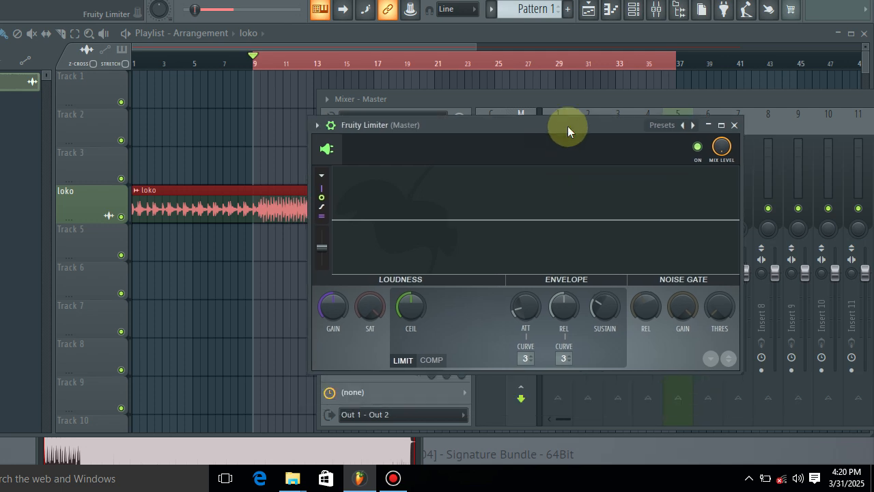
Audition the song through the Fruity Limiter and lower its ceiling slightly below 0 dB.
{"action": "key", "text": "space"}
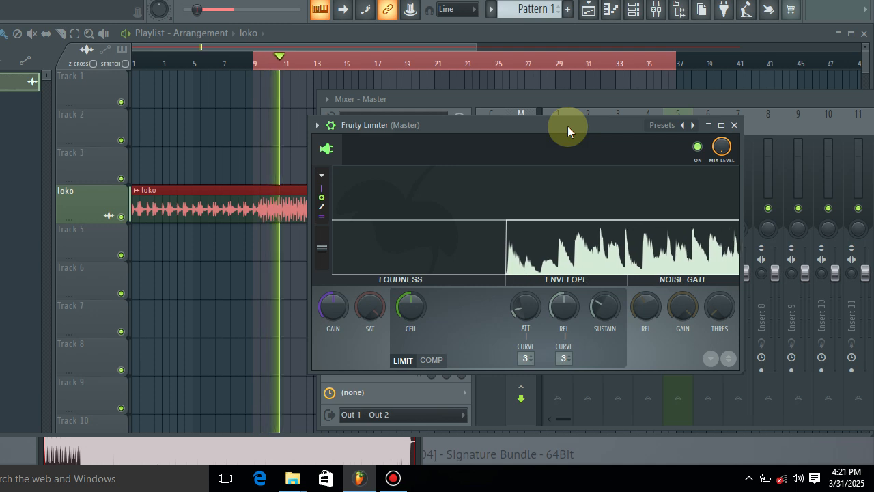
{"action": "key", "text": "space"}
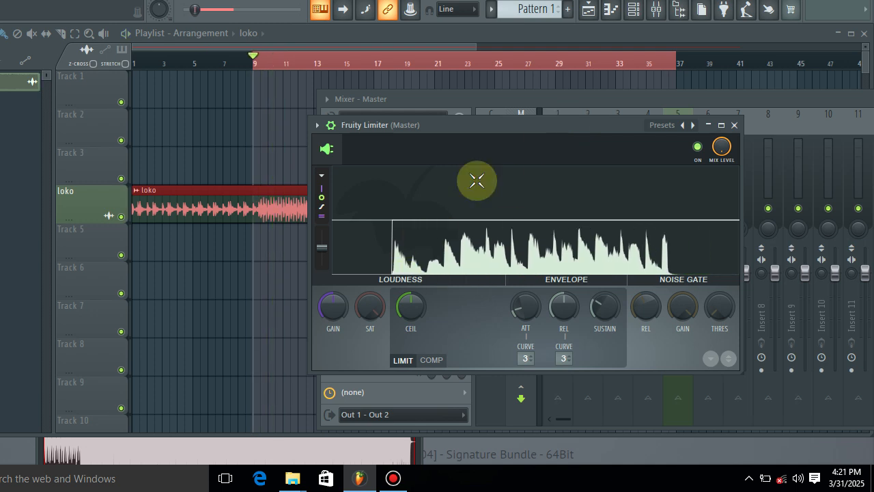
{"action": "left_click_drag", "start_coordinate": [470, 124], "coordinate": [532, 90]}
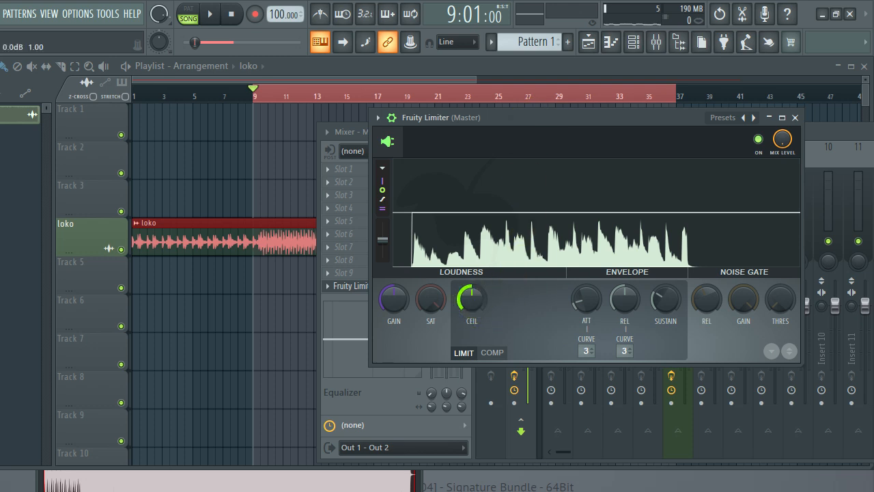
{"action": "left_click_drag", "start_coordinate": [472, 300], "coordinate": [471, 302]}
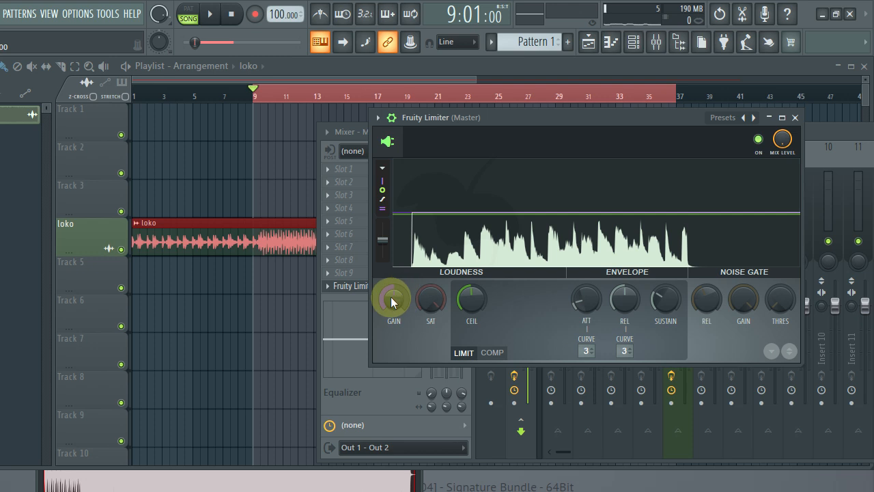
Raise the limiter's gain during playback, trying extreme levels and settling on a moderate boost where only the peaks are limited.
{"action": "key", "text": "space"}
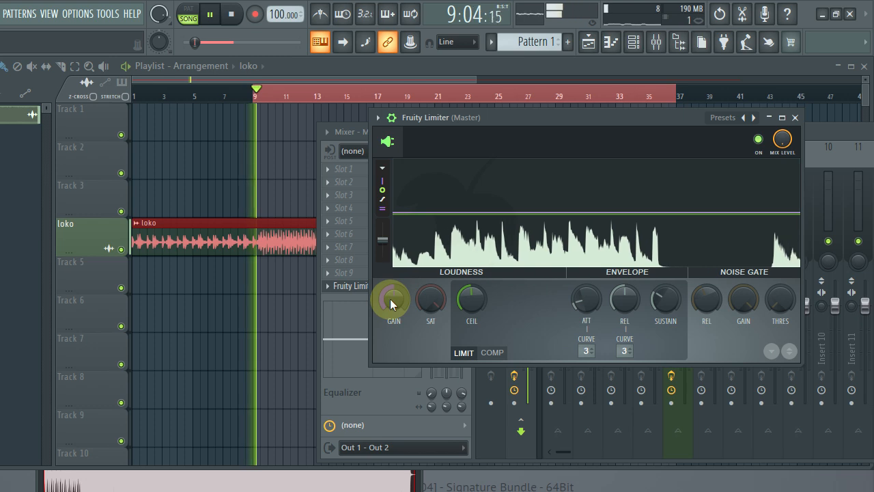
{"action": "left_click_drag", "start_coordinate": [394, 300], "coordinate": [394, 274]}
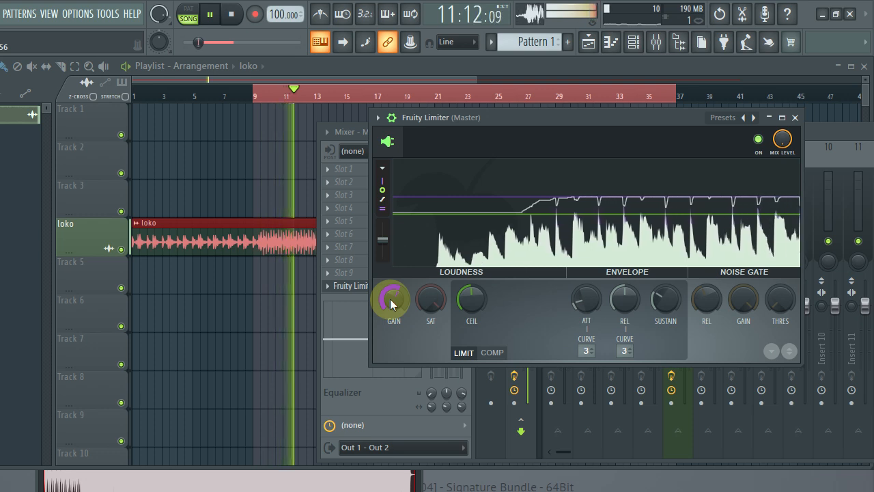
{"action": "left_click_drag", "start_coordinate": [391, 304], "coordinate": [391, 283]}
{"action": "key", "text": "space"}
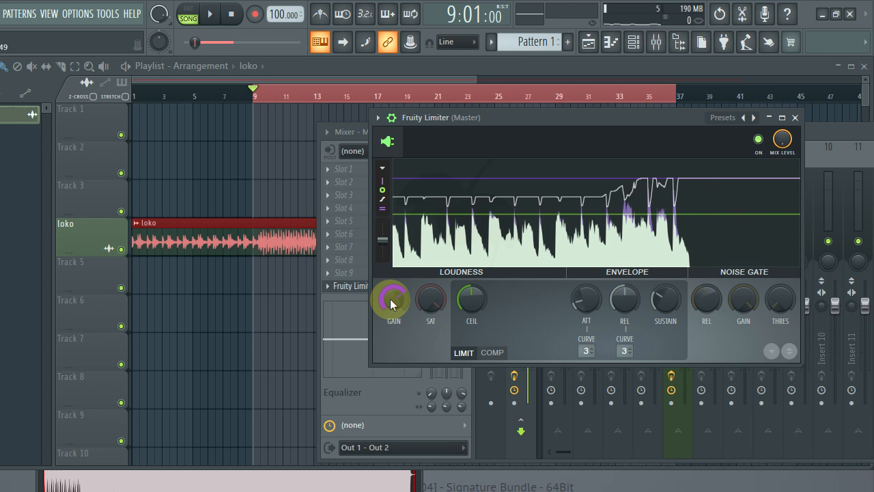
{"action": "key", "text": "space"}
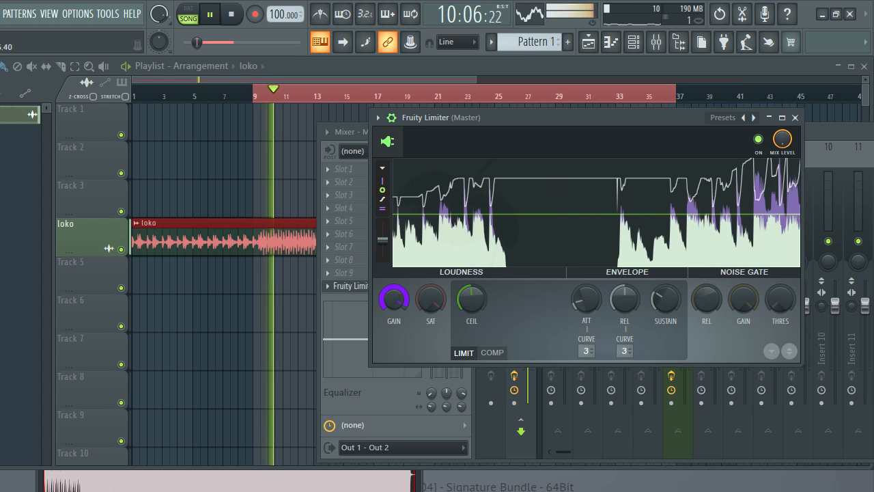
{"action": "key", "text": "space"}
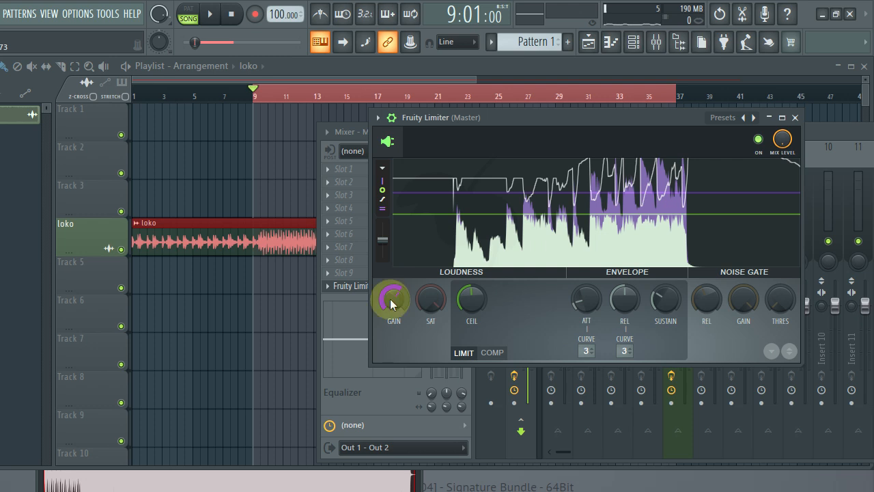
{"action": "key", "text": "space"}
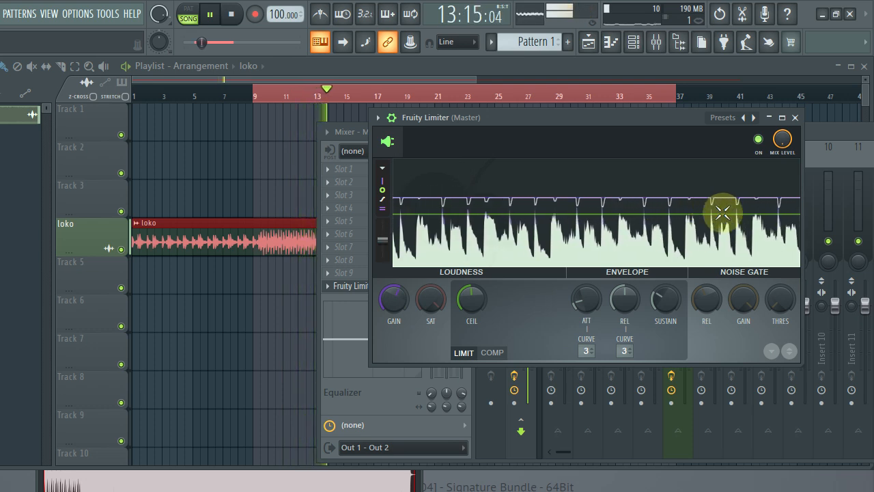
{"action": "key", "text": "space"}
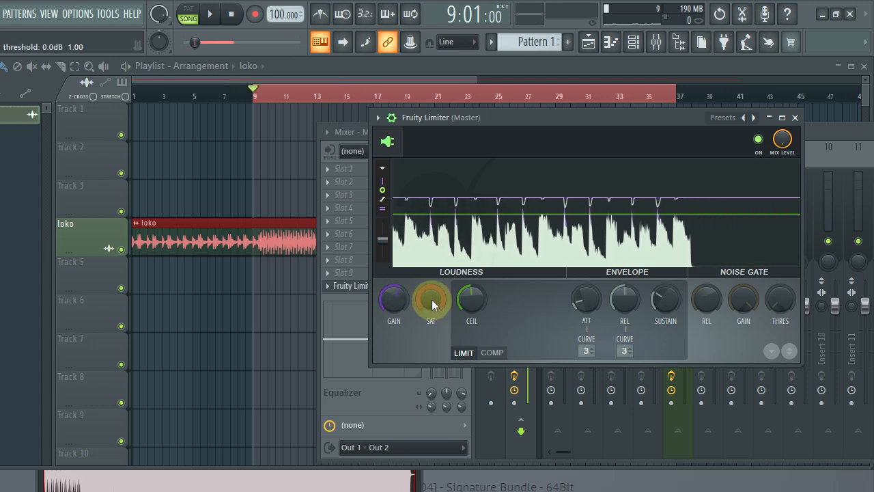
Lower the limiter's saturation threshold slightly, fine-tune its gain during playback, and close the limiter with playback stopped.
{"action": "left_click", "coordinate": [433, 301]}
{"action": "left_click_drag", "start_coordinate": [432, 301], "coordinate": [433, 309]}
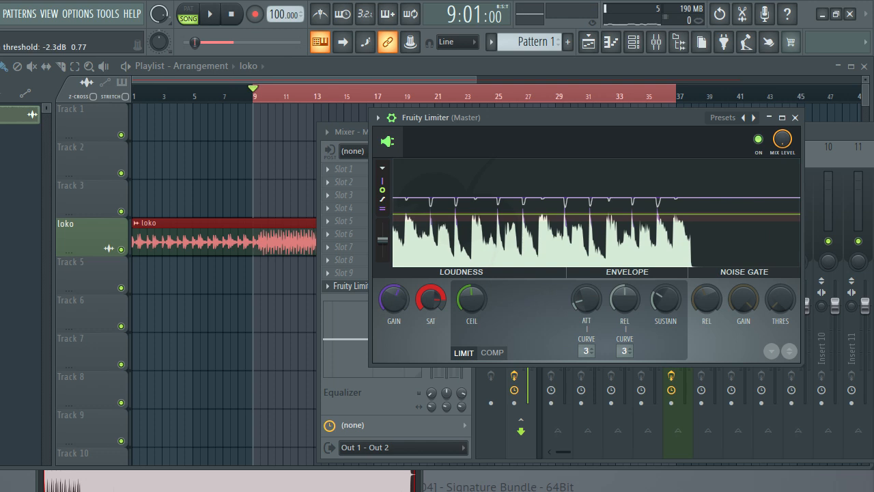
{"action": "key", "text": "space"}
{"action": "left_click_drag", "start_coordinate": [433, 309], "coordinate": [433, 305]}
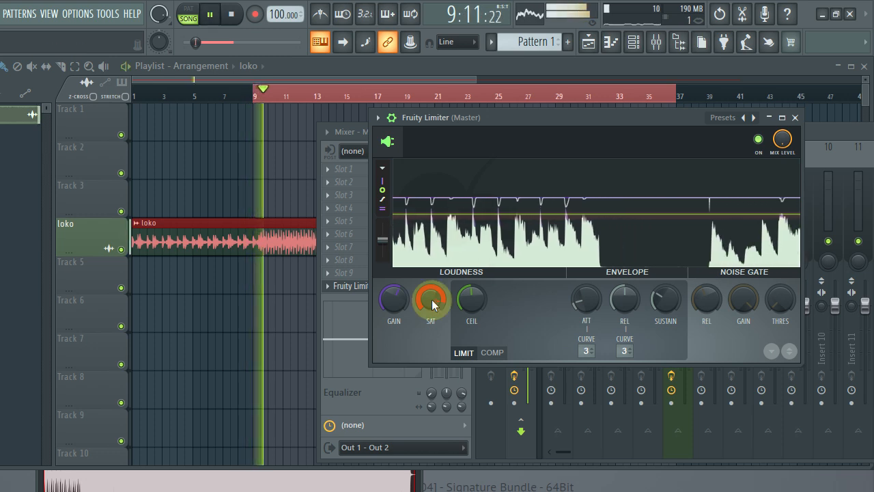
{"action": "left_click_drag", "start_coordinate": [396, 305], "coordinate": [395, 301]}
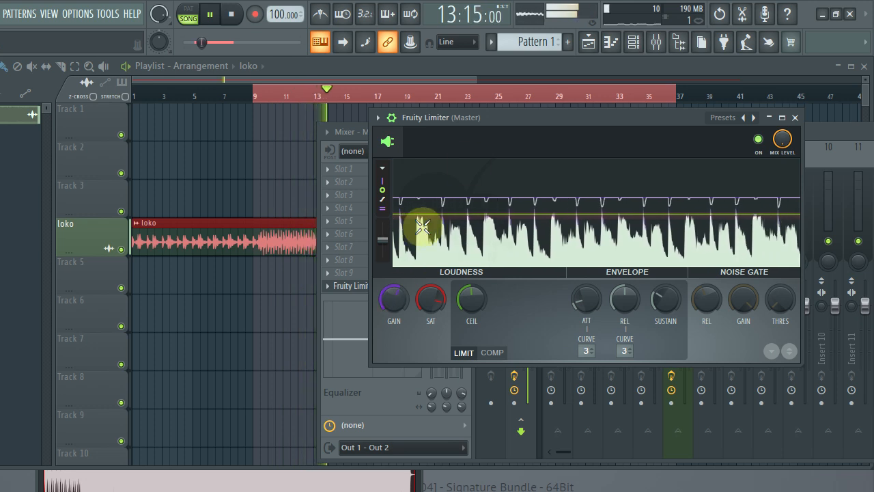
{"action": "key", "text": "space"}
{"action": "left_click", "coordinate": [795, 118]}
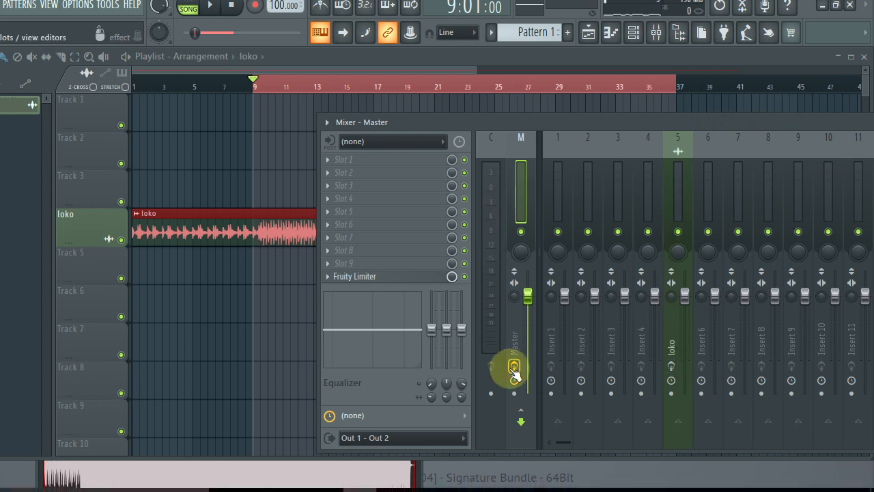
Audition the song without effects, switching the loko effect chain and the Master effects back on during playback.
{"action": "key", "text": "space"}
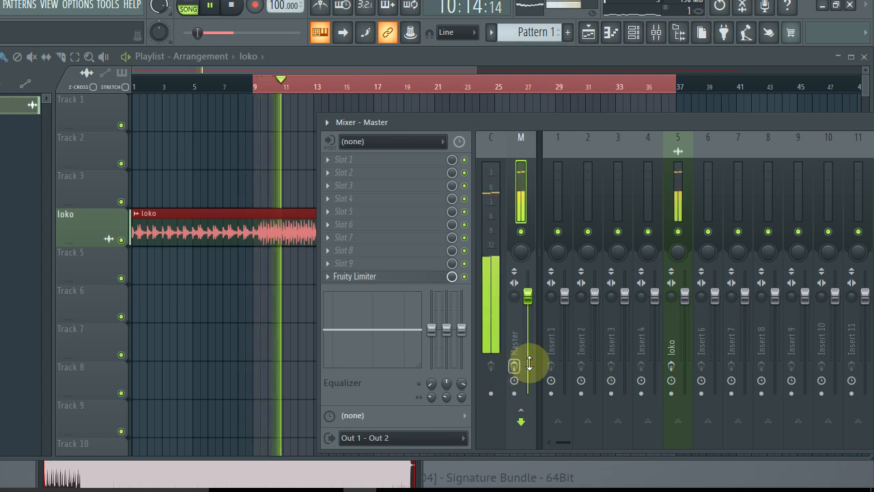
{"action": "left_click", "coordinate": [672, 368]}
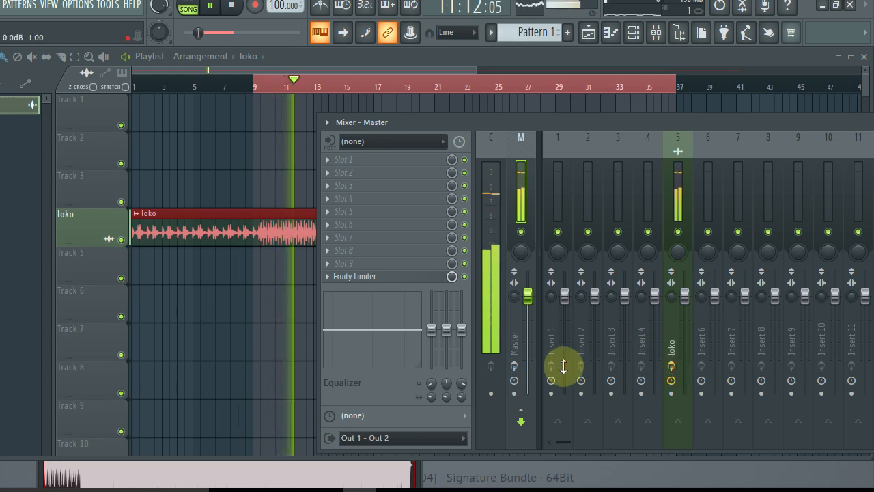
{"action": "left_click", "coordinate": [514, 343]}
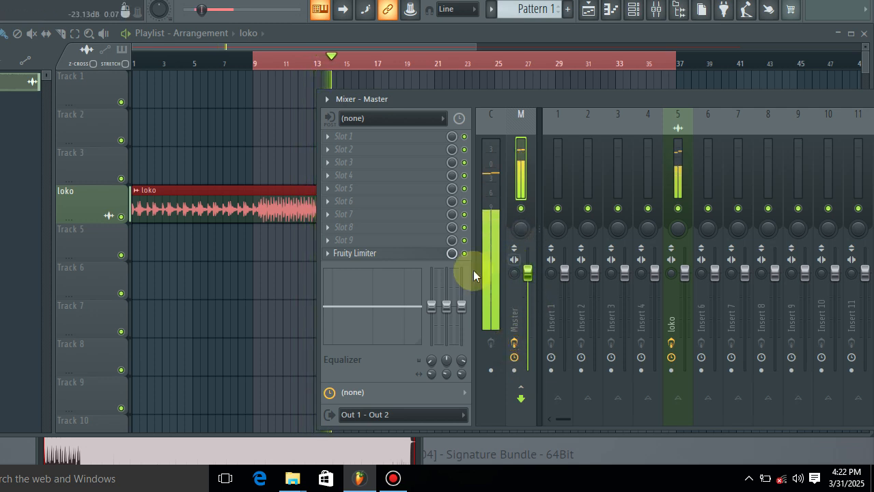
Raise the Master Fruity Limiter's gain during playback, reset its saturation threshold to 0.0 dB, and bring the mixer back to the front.
{"action": "left_click", "coordinate": [418, 253]}
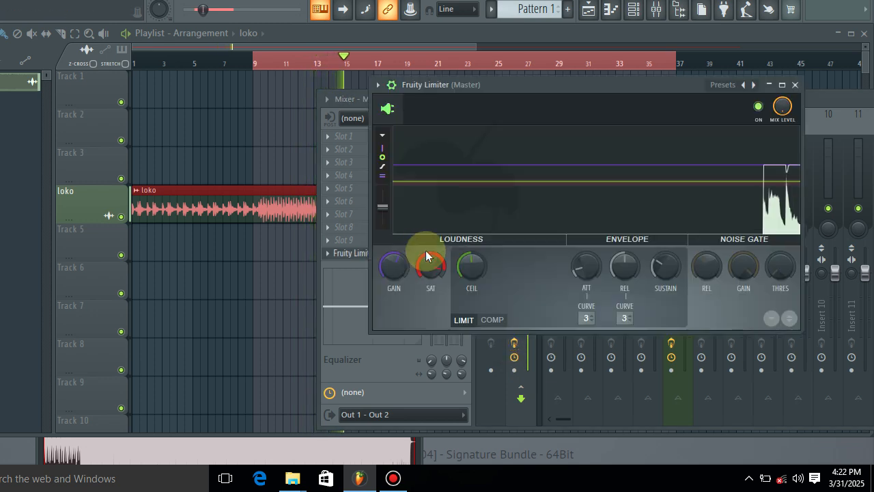
{"action": "left_click_drag", "start_coordinate": [399, 271], "coordinate": [400, 255]}
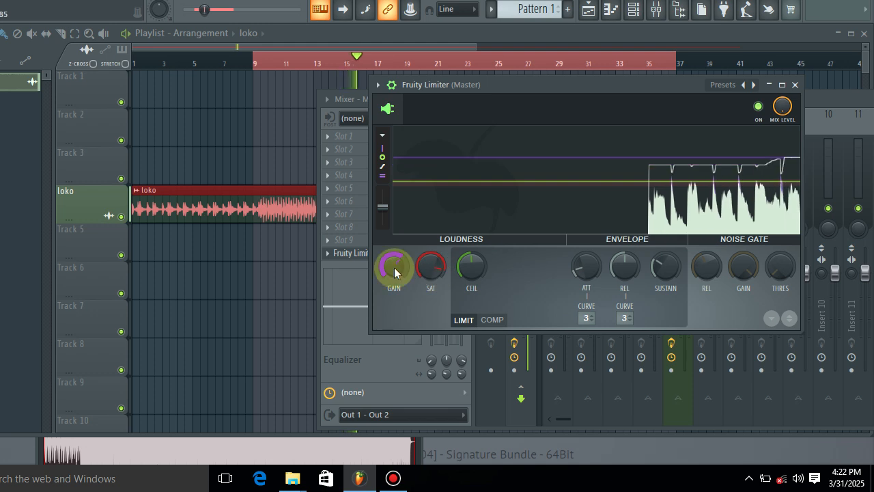
{"action": "left_click_drag", "start_coordinate": [504, 84], "coordinate": [517, 203]}
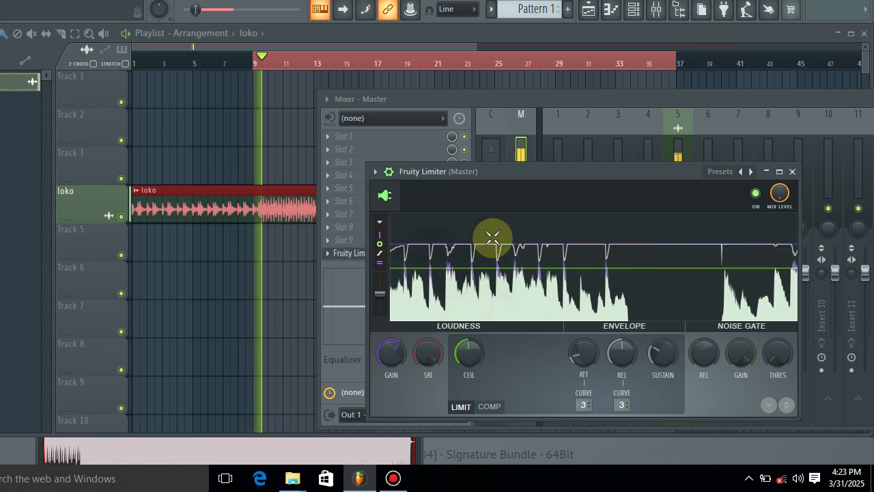
{"action": "left_click_drag", "start_coordinate": [520, 175], "coordinate": [524, 210]}
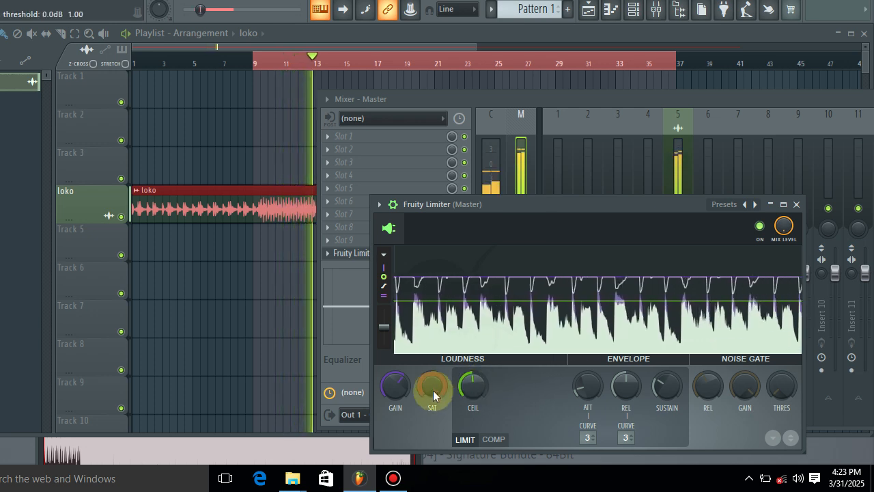
{"action": "mouse_move", "coordinate": [402, 387]}
{"action": "left_mouse_down"}
{"action": "mouse_move", "coordinate": [402, 370]}
{"action": "mouse_move", "coordinate": [403, 382]}
{"action": "left_mouse_up"}
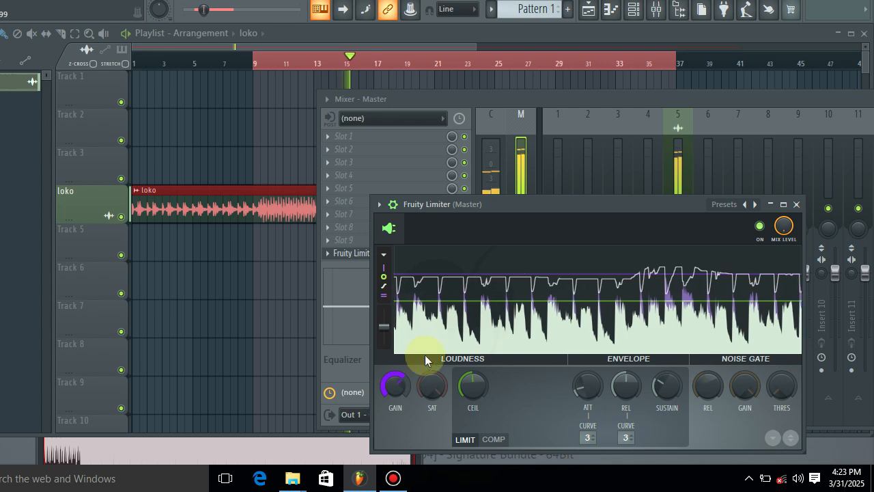
{"action": "left_click", "coordinate": [596, 122]}
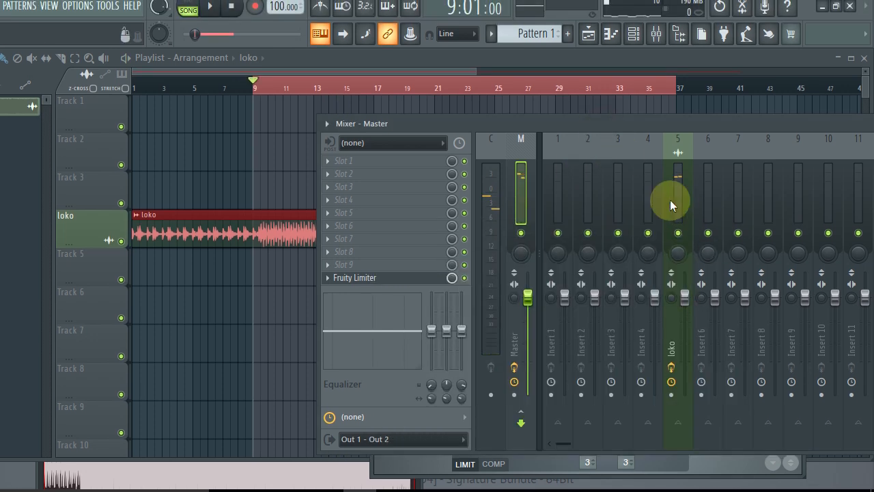
Select the loko track and compare its unprocessed sound with its own effect chain, keeping the Master effects bypassed.
{"action": "left_click", "coordinate": [675, 206]}
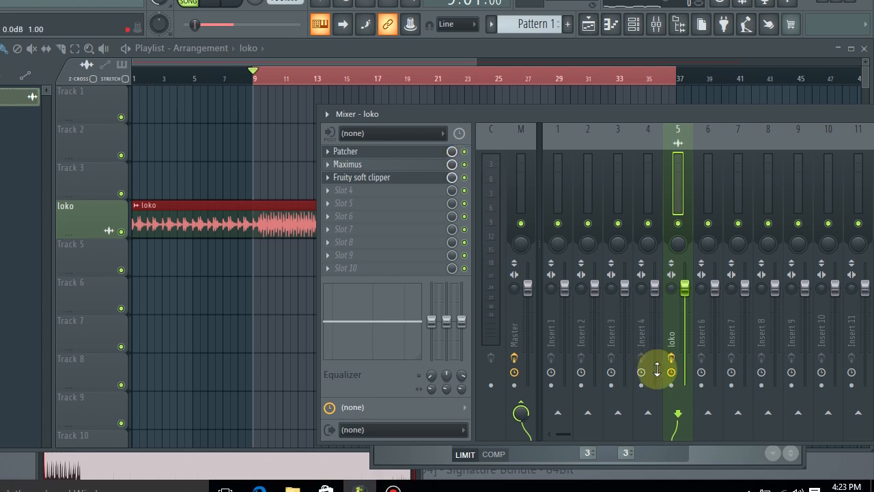
{"action": "key", "text": "space"}
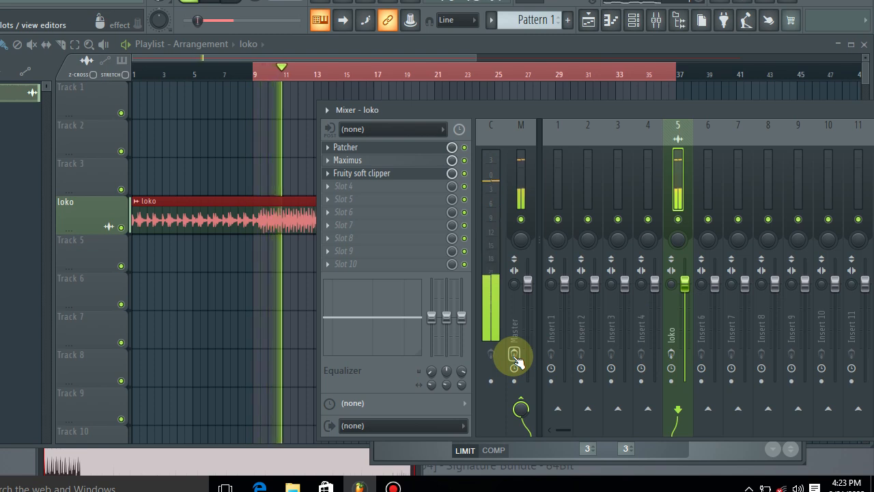
{"action": "left_click", "coordinate": [671, 354]}
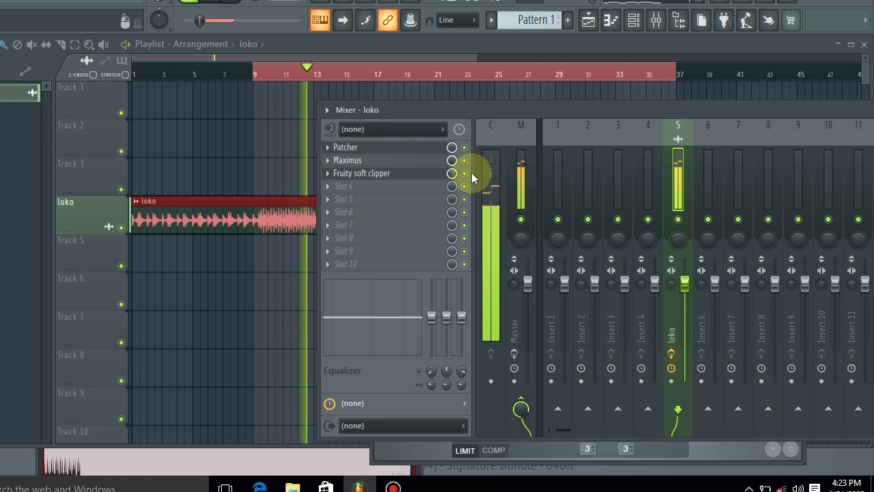
{"action": "key", "text": "space"}
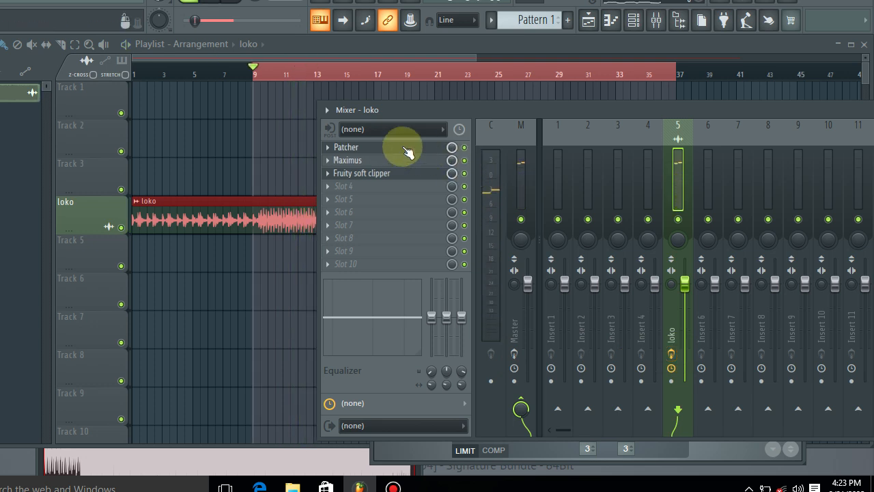
Review the loko track's mid/side Patcher routing and audition the song with Maximus switched off and on.
{"action": "left_click", "coordinate": [406, 149]}
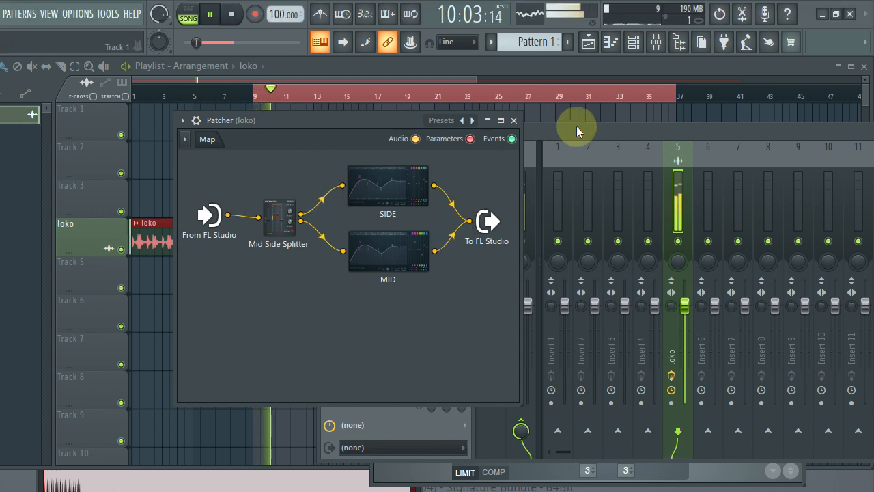
{"action": "left_click", "coordinate": [576, 126]}
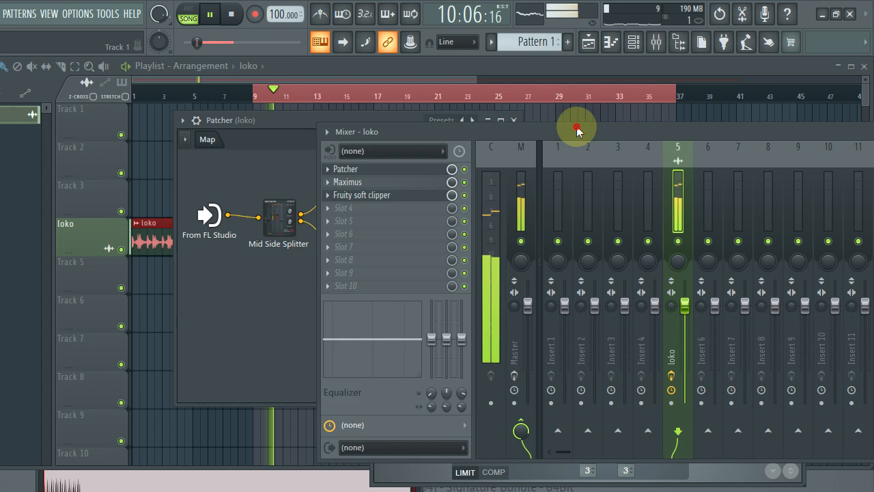
{"action": "left_click", "coordinate": [463, 184]}
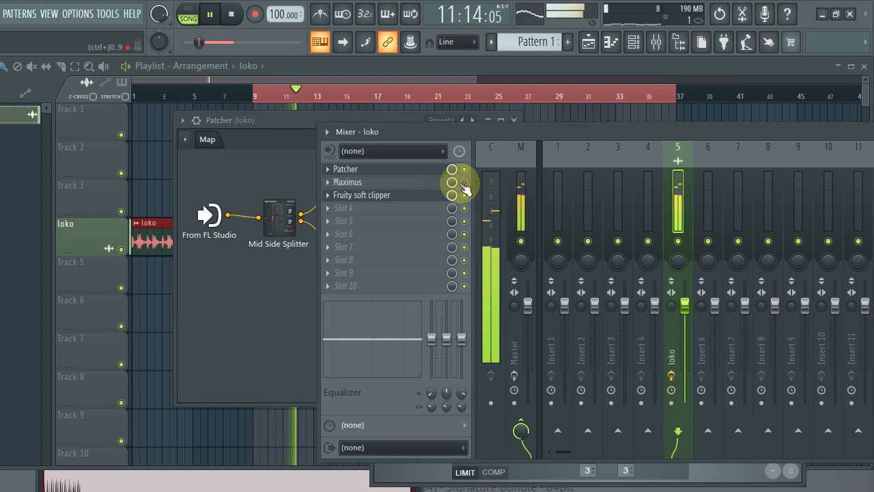
{"action": "key", "text": "space"}
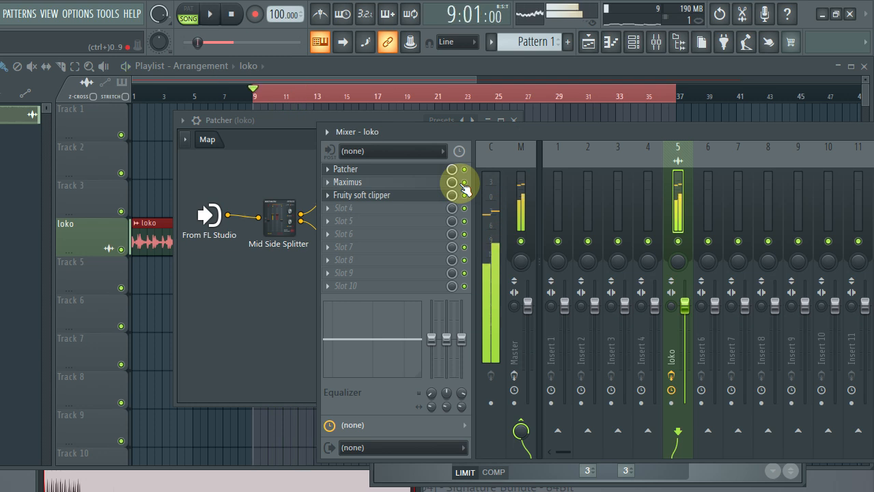
Review the Maximus low band settings on loko and audition the song with the Fruity Soft Clipper switched off and on.
{"action": "left_click", "coordinate": [419, 183]}
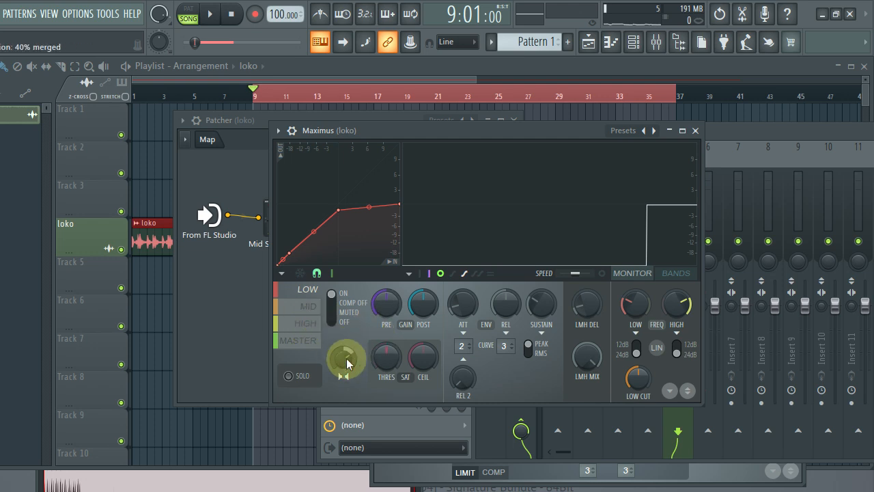
{"action": "left_click", "coordinate": [738, 135]}
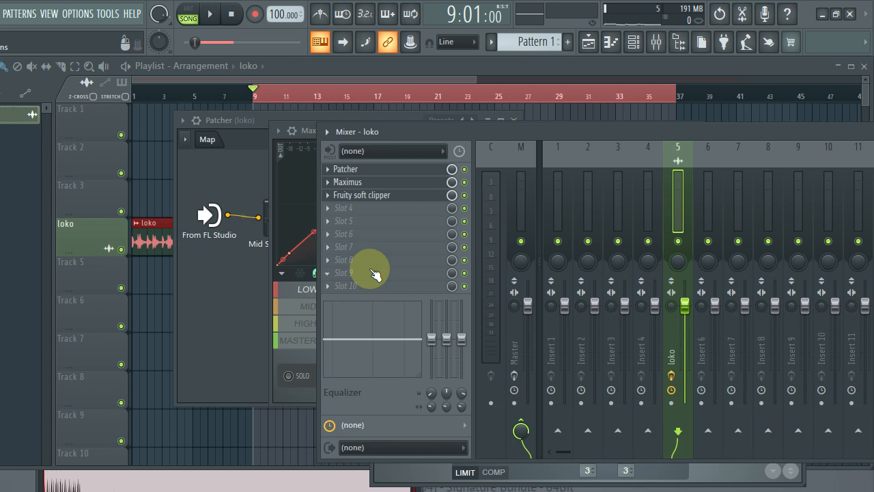
{"action": "key", "text": "space"}
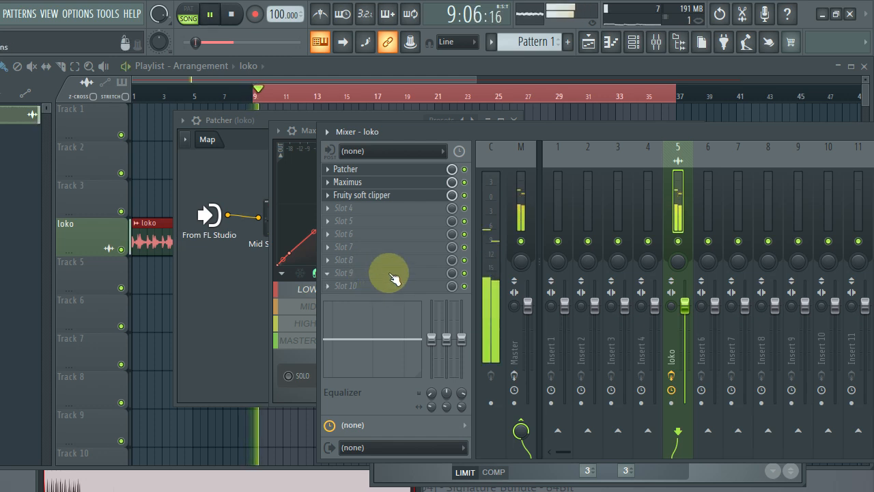
{"action": "left_click", "coordinate": [464, 195]}
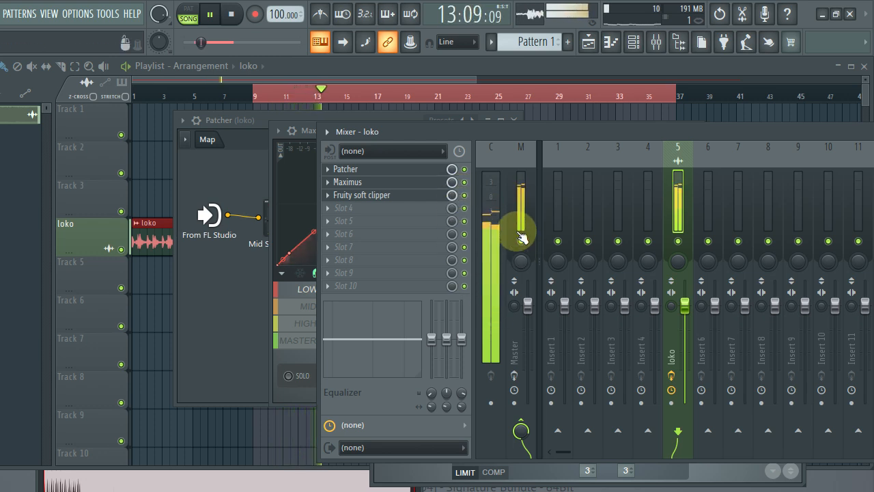
Re-enable the Master effects, lower the Fruity Limiter's gain slightly during playback, and return to the mixer with playback stopped.
{"action": "left_click", "coordinate": [522, 219]}
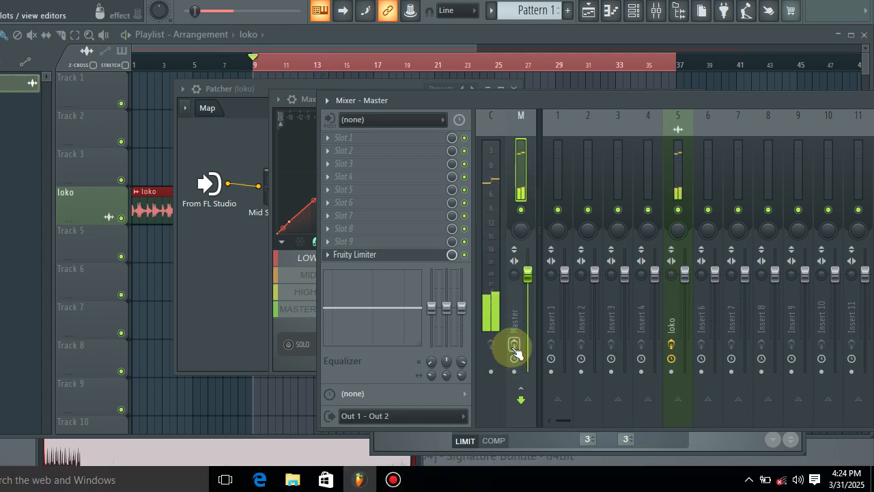
{"action": "left_click", "coordinate": [416, 254]}
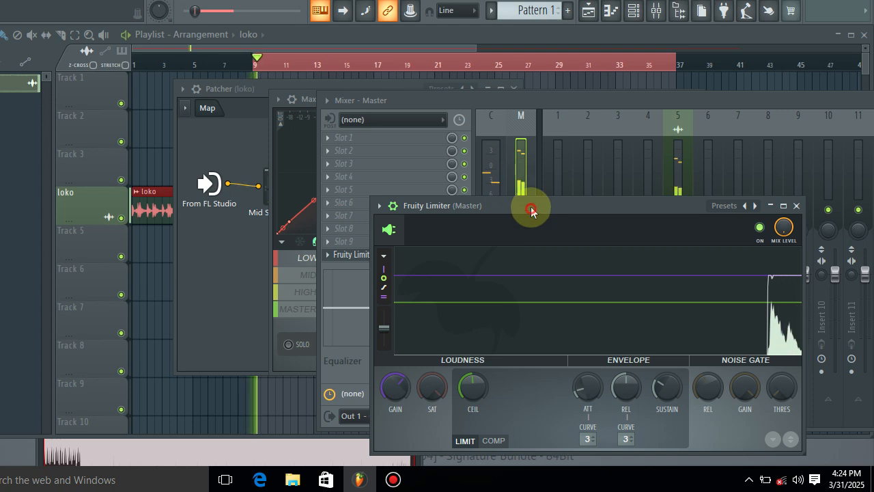
{"action": "left_click_drag", "start_coordinate": [531, 208], "coordinate": [460, 166]}
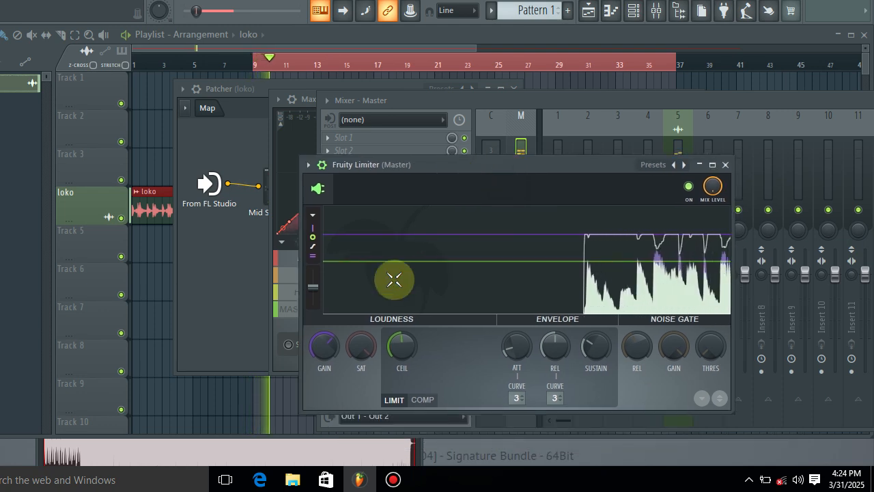
{"action": "left_click_drag", "start_coordinate": [324, 348], "coordinate": [324, 356]}
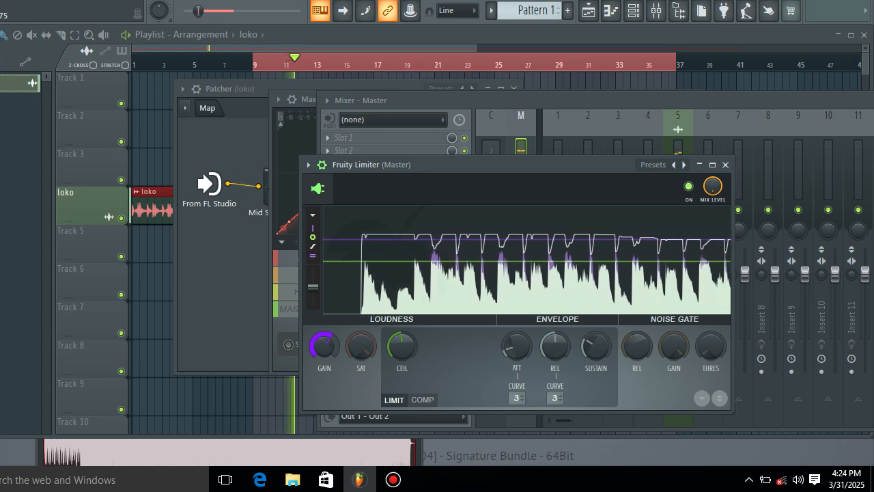
{"action": "left_click_drag", "start_coordinate": [323, 343], "coordinate": [323, 345]}
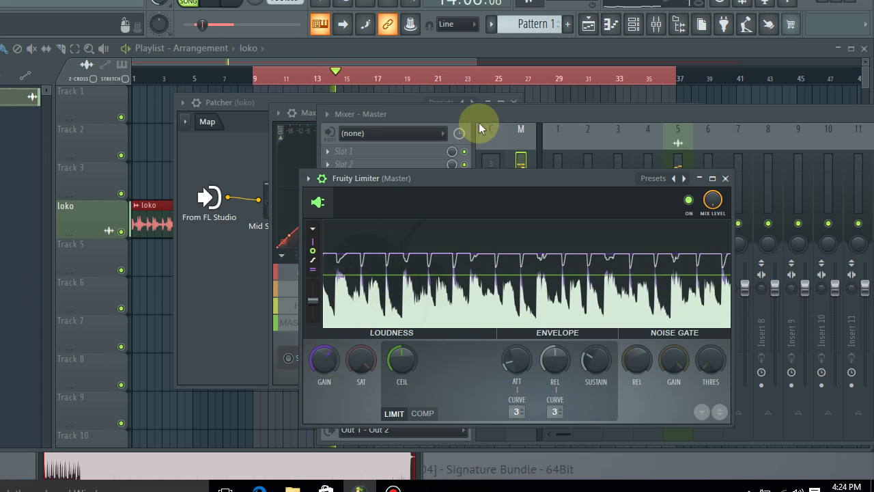
{"action": "left_click", "coordinate": [484, 101]}
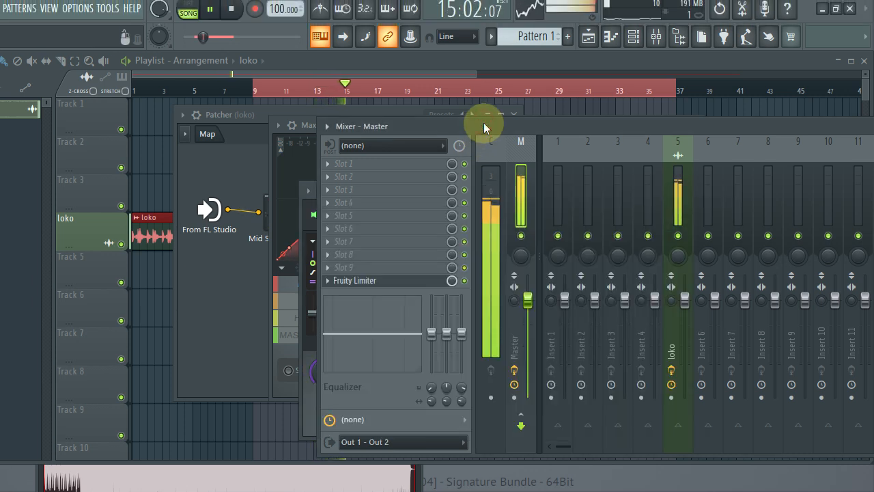
{"action": "key", "text": "space"}
Move the Master's Fruity Limiter up to slot 9 and load Fruity dB Meter in slot 10.
{"action": "left_click", "coordinate": [353, 281]}
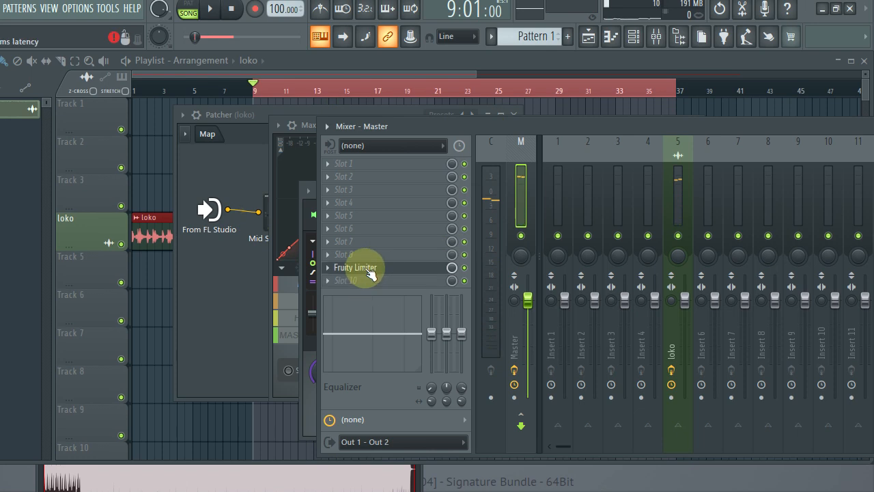
{"action": "left_click", "coordinate": [333, 281]}
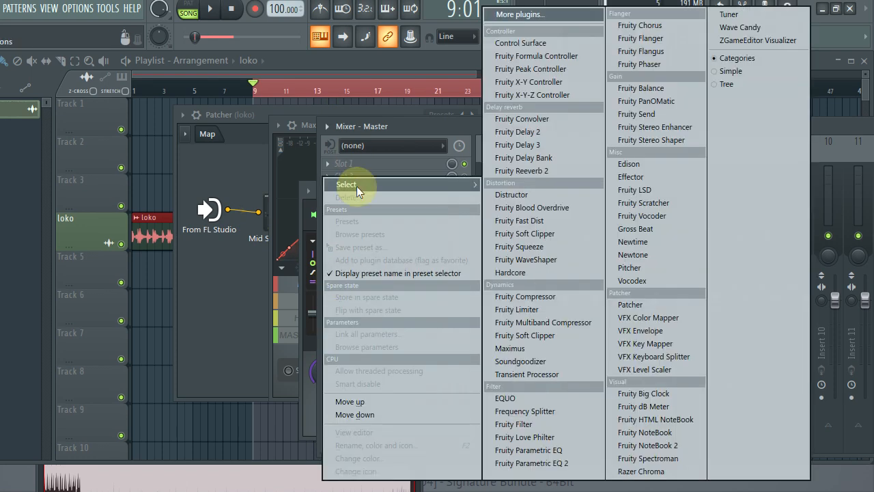
{"action": "left_click", "coordinate": [528, 21]}
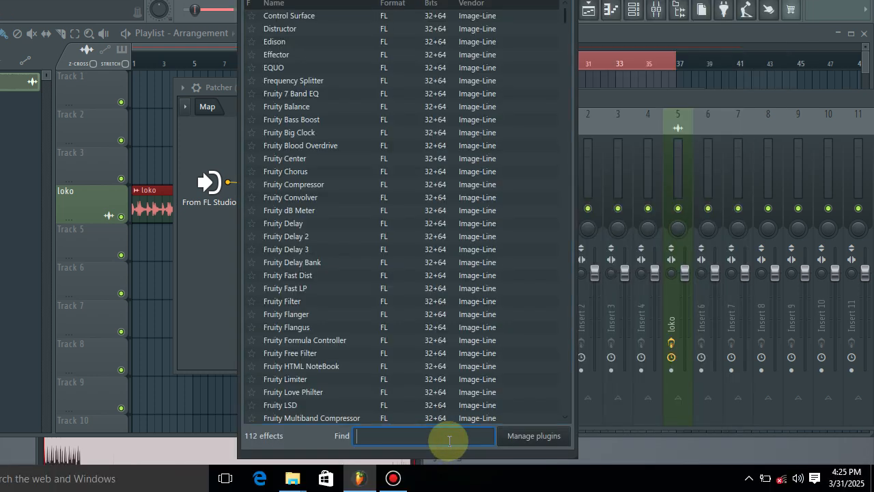
{"action": "type", "text": "db"}
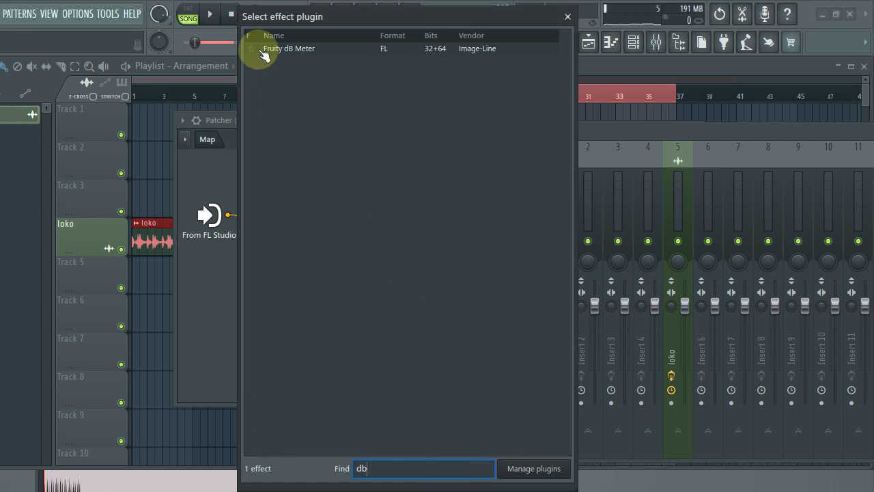
{"action": "left_click", "coordinate": [279, 51]}
{"action": "double_click", "coordinate": [284, 49]}
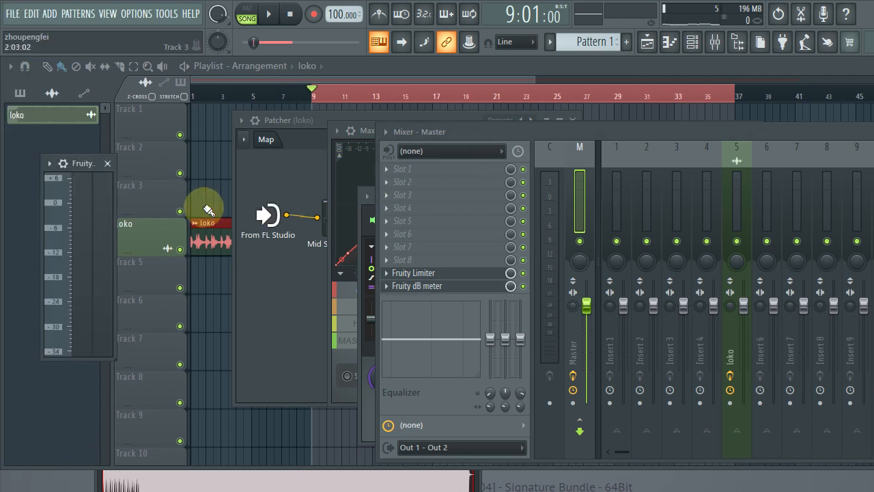
Play the song and examine the Master's peak levels on the Fruity dB Meter.
{"action": "key", "text": "space"}
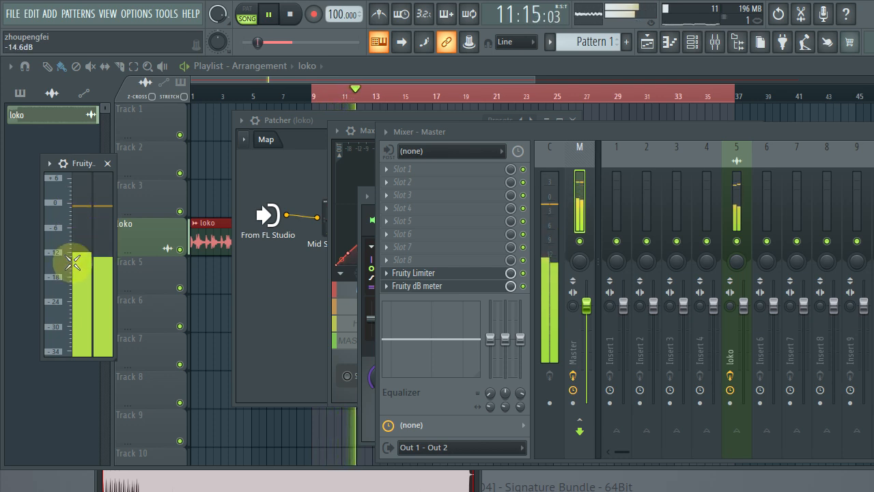
{"action": "key", "text": "space"}
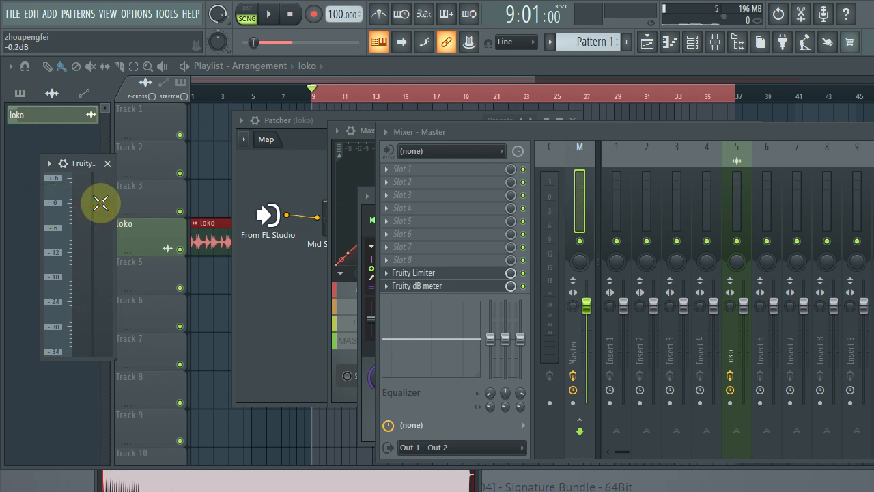
{"action": "key", "text": "space"}
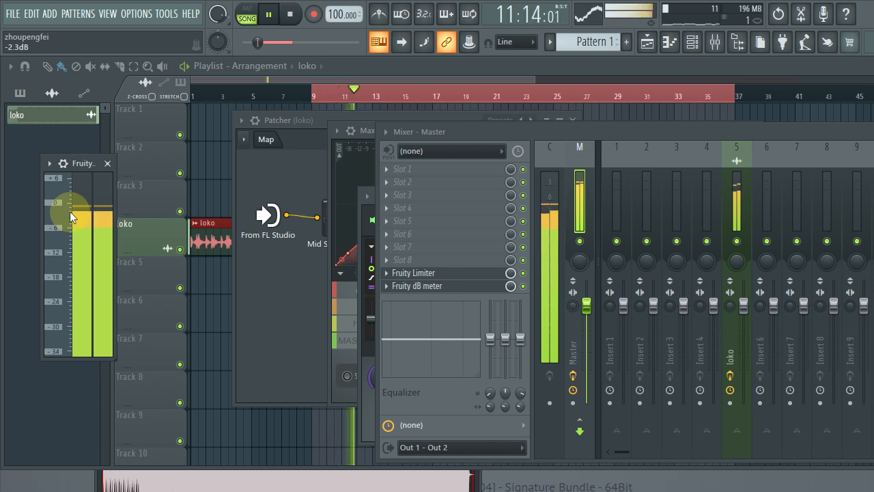
Stop playback, close all open plugin and mixer windows, and clear the playlist's time selection.
{"action": "key", "text": "space"}
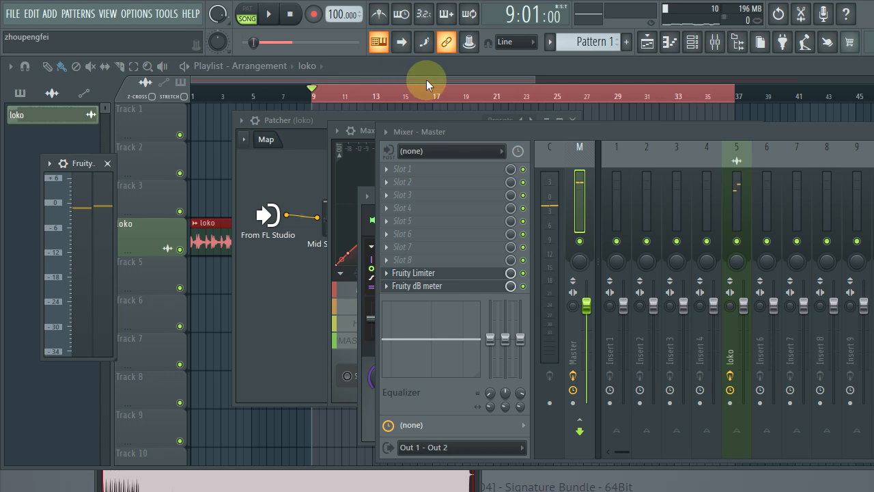
{"action": "key", "text": "F12"}
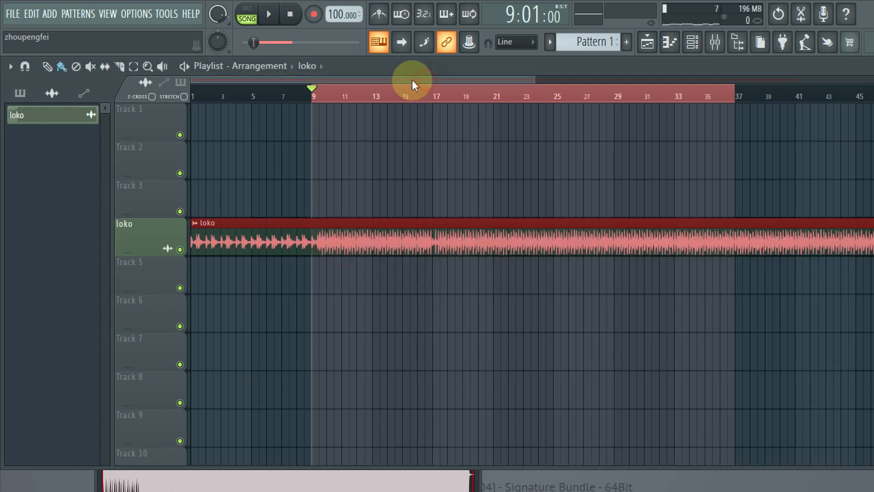
{"action": "left_click", "coordinate": [306, 88]}
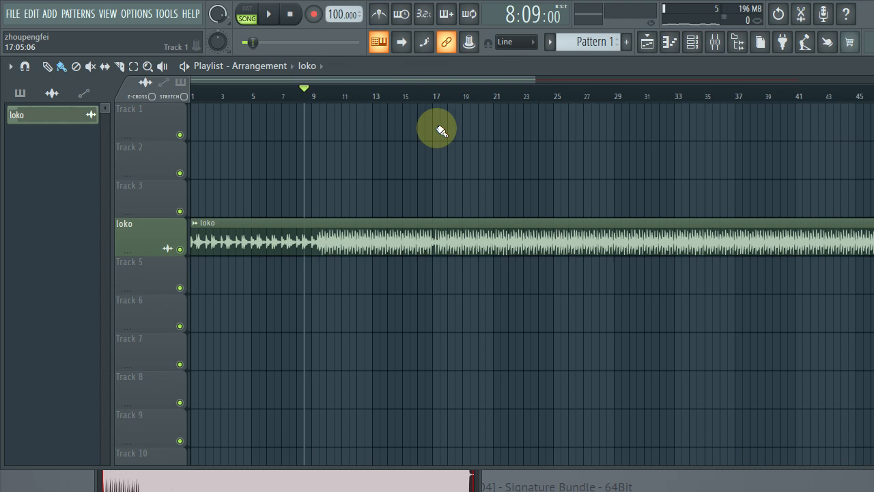
Try to export the song as mastered 25 in the YELLAZ folder, in WAV and MP3 formats.
{"action": "key", "text": "ctrl+shift+s"}
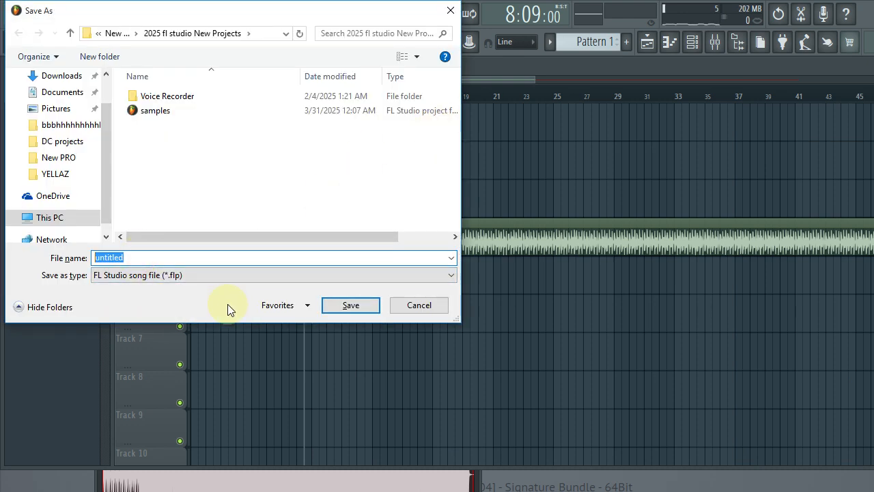
{"action": "type", "text": "mastered 25"}
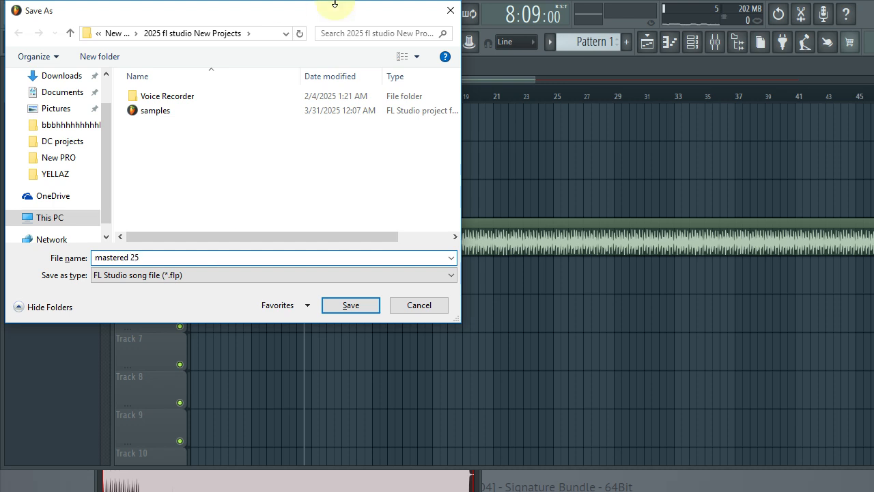
{"action": "left_click", "coordinate": [450, 276]}
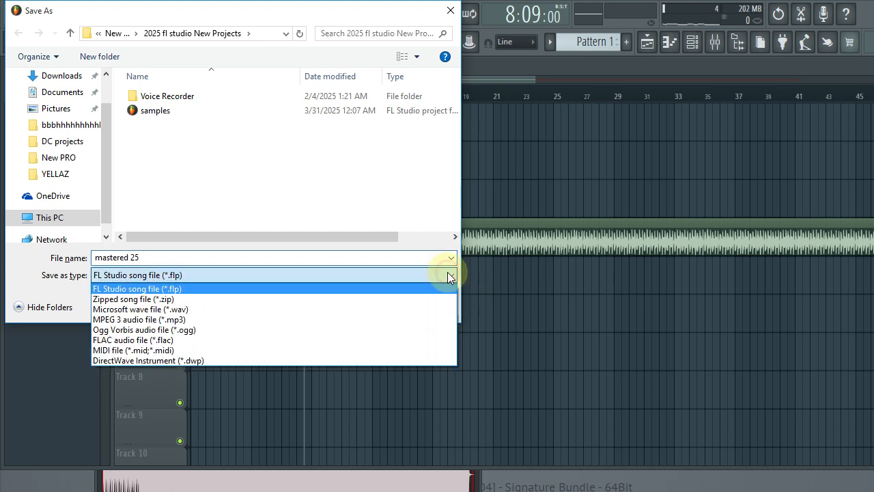
{"action": "left_click", "coordinate": [387, 305]}
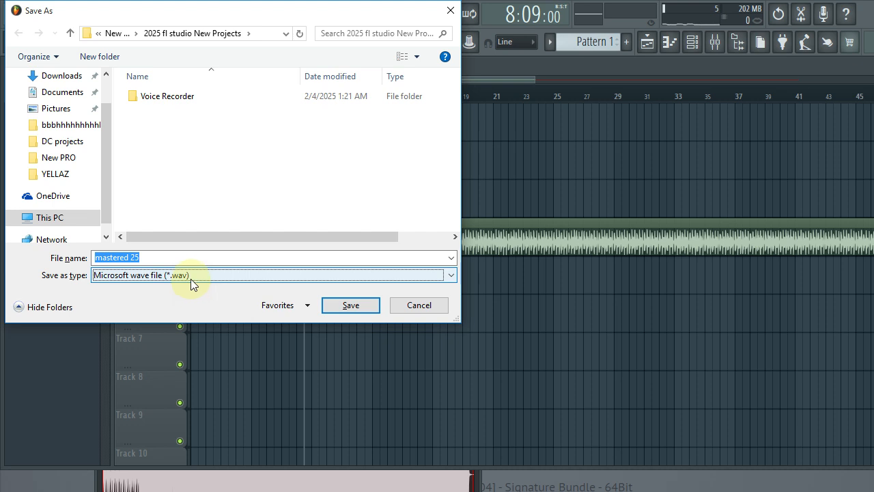
{"action": "left_click", "coordinate": [59, 175]}
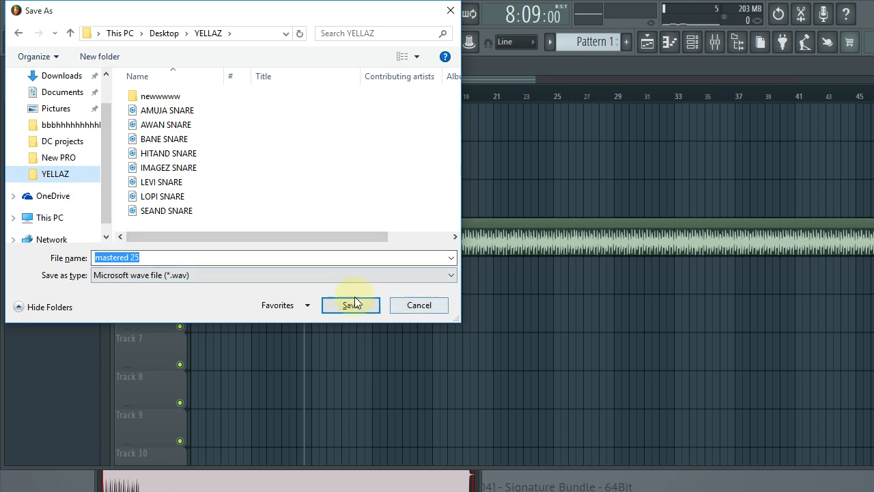
{"action": "left_click", "coordinate": [352, 305]}
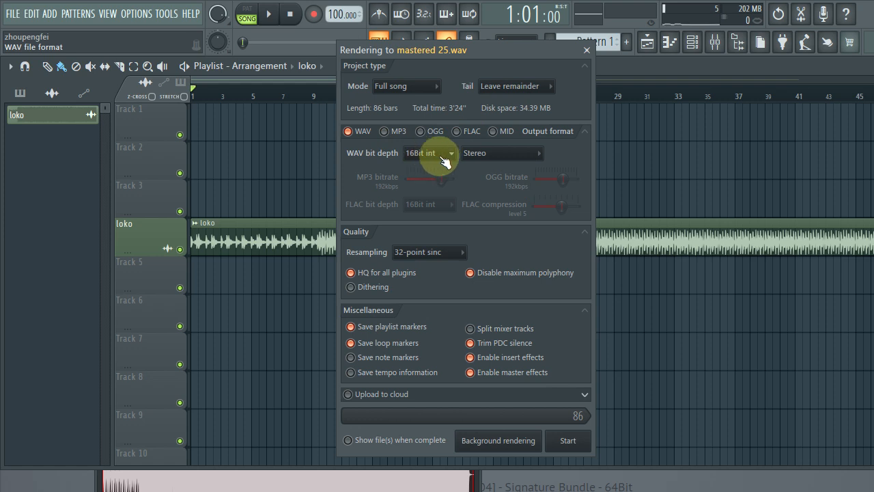
{"action": "left_click", "coordinate": [384, 132]}
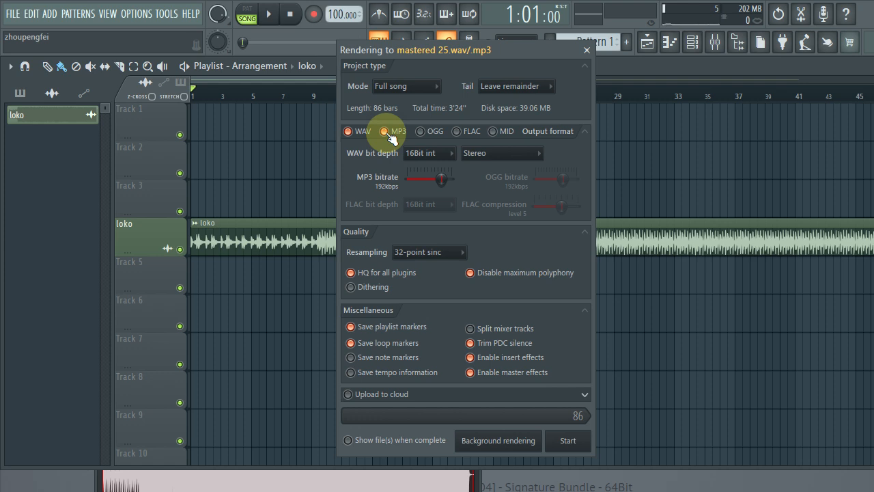
{"action": "left_click", "coordinate": [587, 50]}
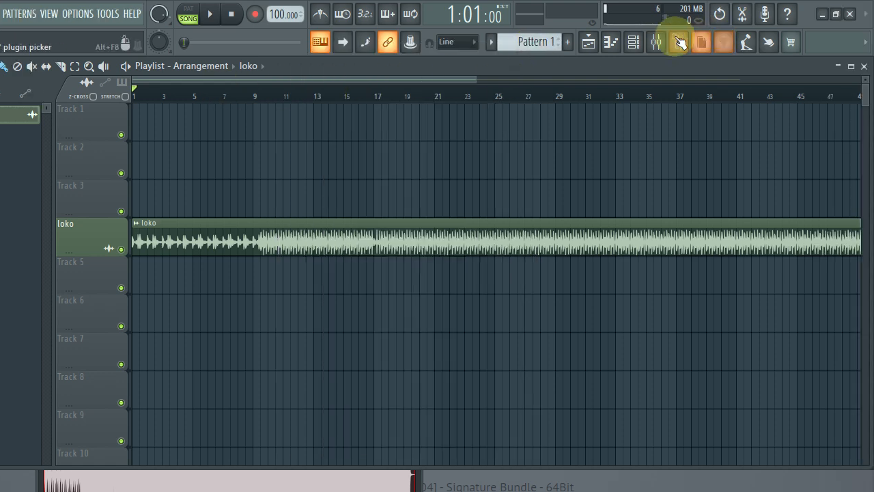
Show the whole loko clip in the playlist and audition its ending from bar 81.
{"action": "left_click_drag", "start_coordinate": [478, 79], "coordinate": [782, 88]}
{"action": "left_click", "coordinate": [767, 94]}
{"action": "key", "text": "space"}
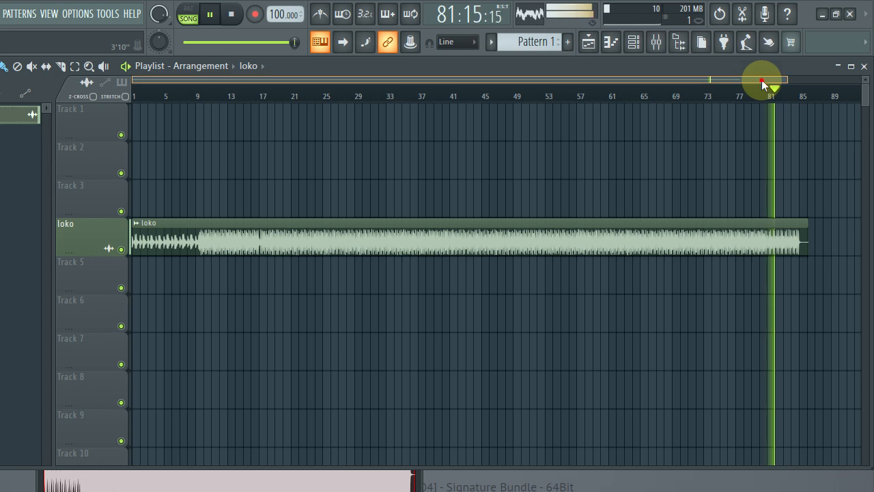
{"action": "key", "text": "space"}
{"action": "double_click", "coordinate": [523, 236]}
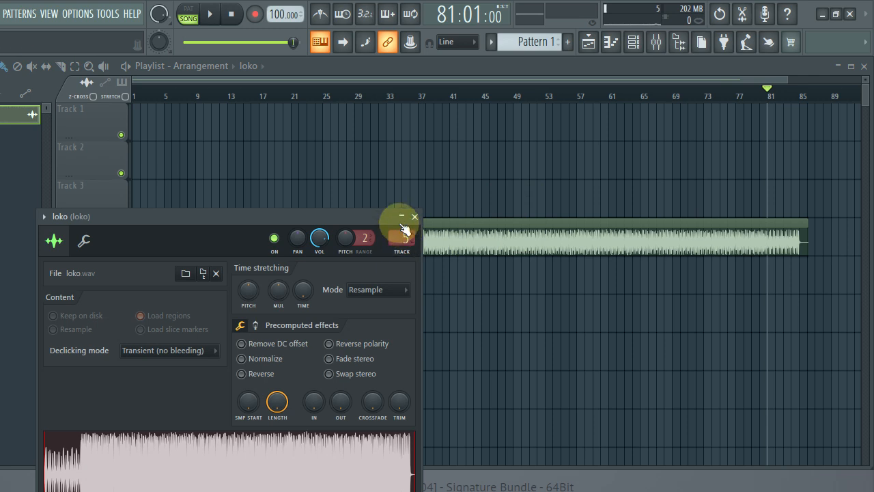
{"action": "left_click", "coordinate": [491, 233]}
{"action": "double_click", "coordinate": [491, 233]}
{"action": "left_click", "coordinate": [458, 233]}
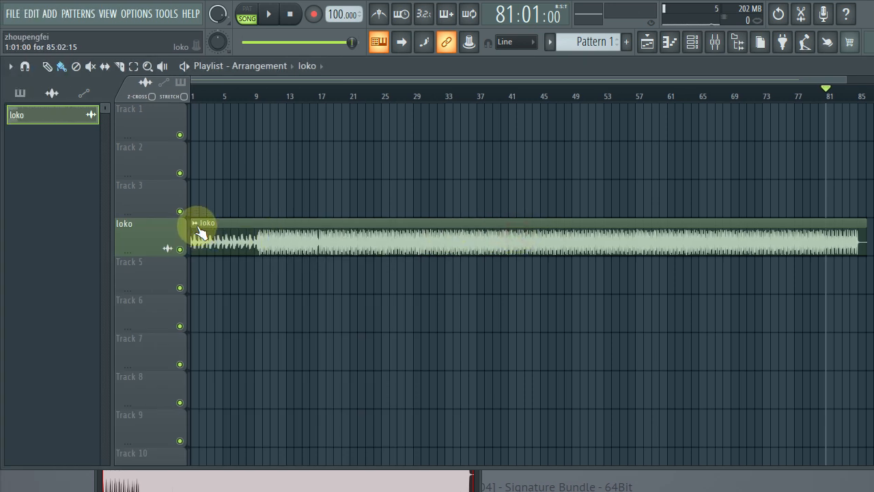
{"action": "left_click", "coordinate": [196, 224]}
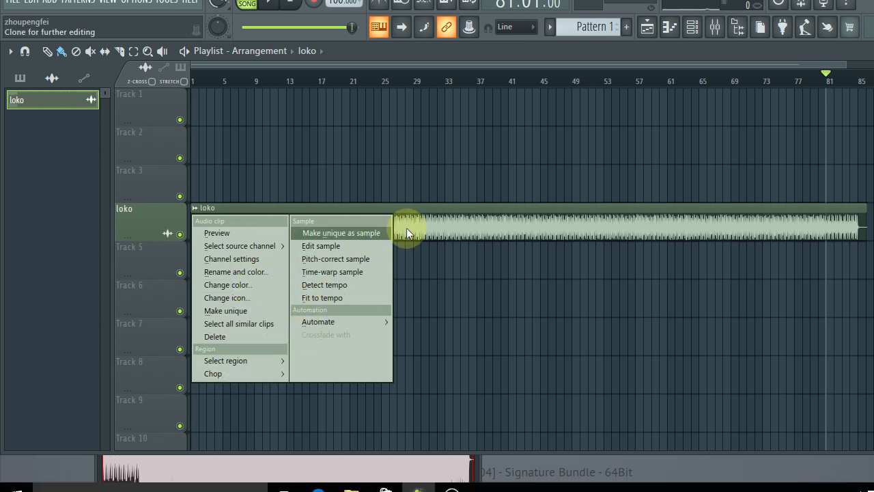
{"action": "left_click", "coordinate": [426, 219]}
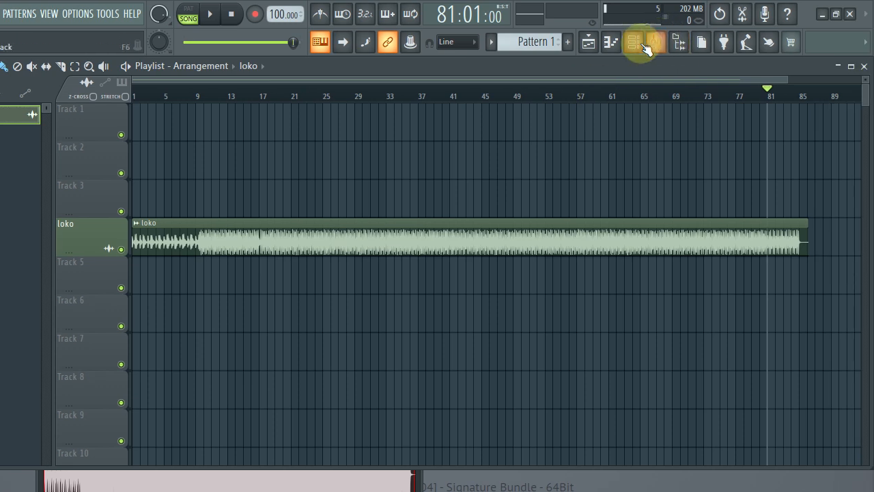
{"action": "left_click", "coordinate": [696, 31]}
{"action": "left_click", "coordinate": [637, 47]}
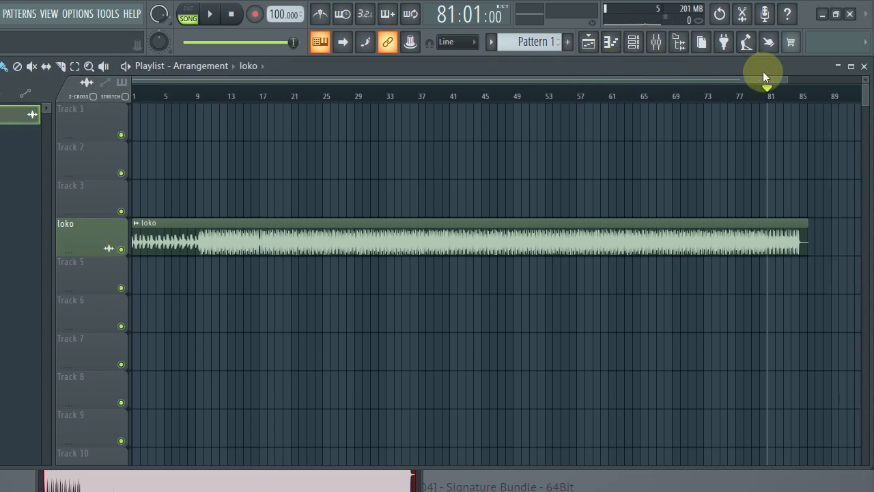
Open the mixer and create an automation clip for the Master track's volume.
{"action": "double_click", "coordinate": [517, 244]}
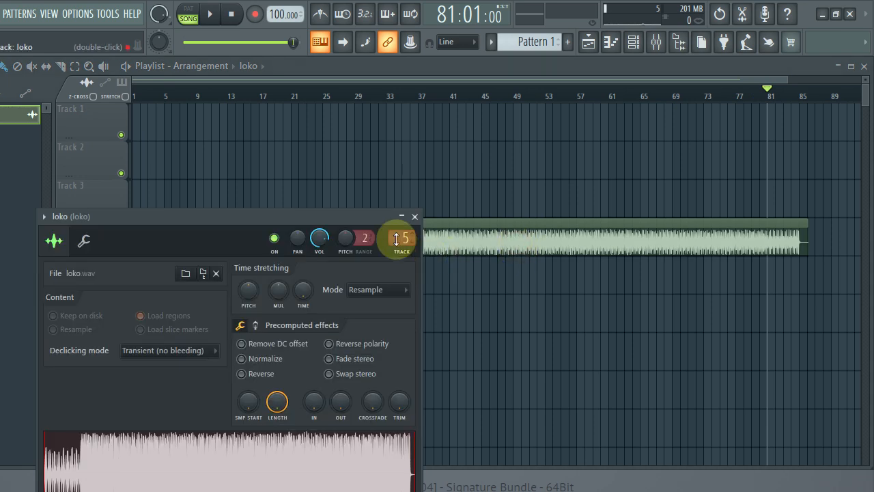
{"action": "left_click", "coordinate": [405, 246]}
{"action": "left_click", "coordinate": [525, 216]}
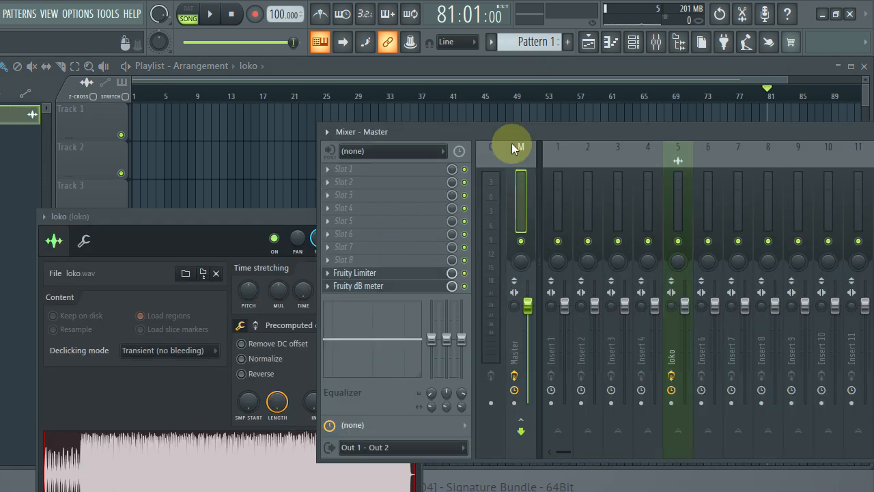
{"action": "left_click_drag", "start_coordinate": [514, 132], "coordinate": [505, 77]}
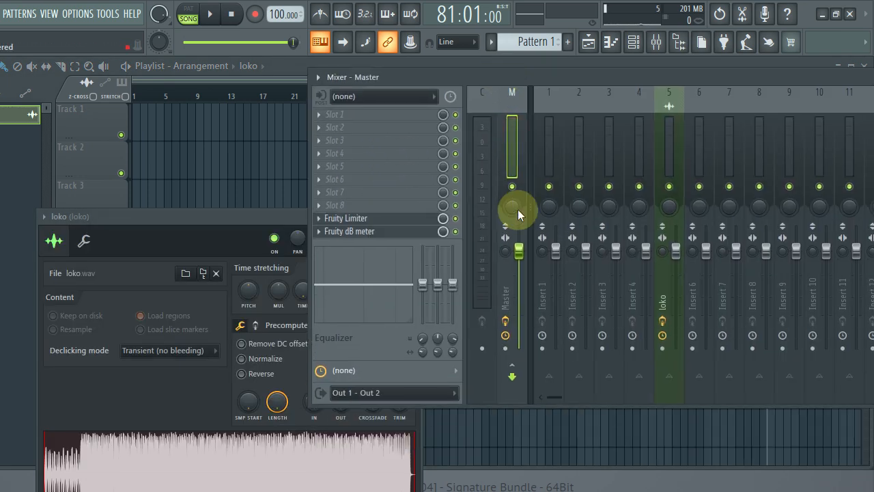
{"action": "right_click", "coordinate": [519, 250]}
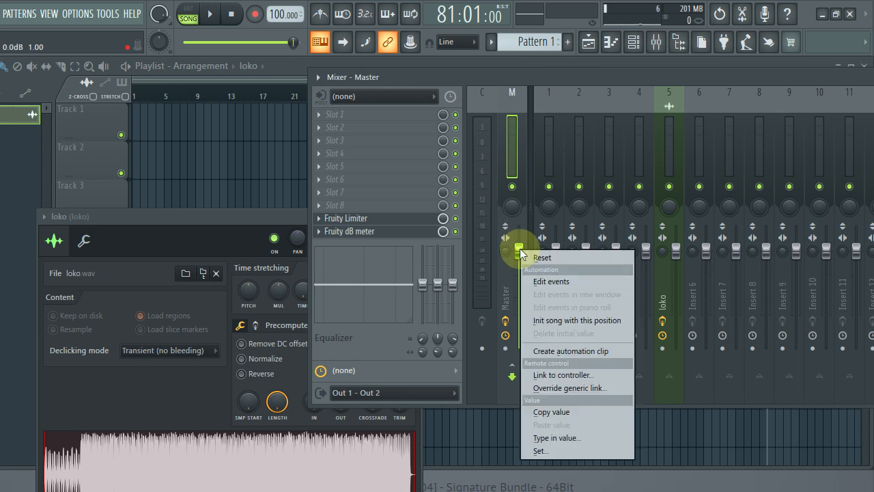
{"action": "left_click", "coordinate": [572, 350]}
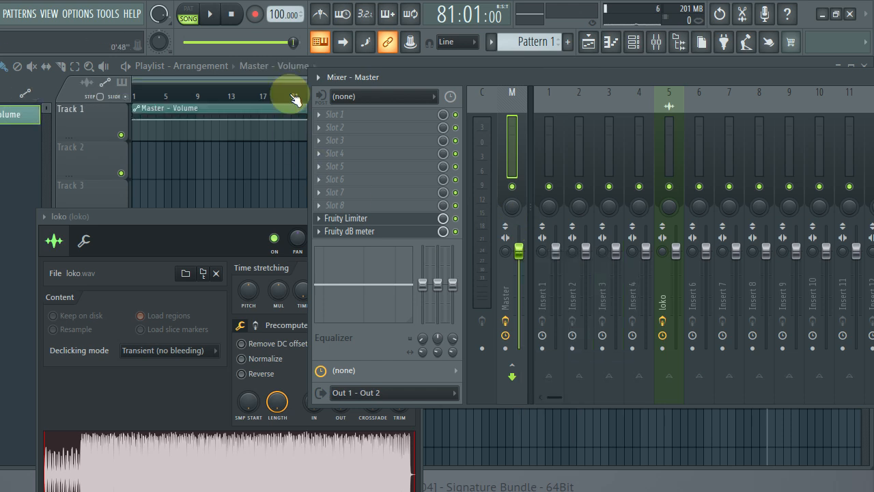
Play the song's ending from bar 81 and add a point at bar 82 to the Master volume automation clip.
{"action": "double_click", "coordinate": [280, 72]}
{"action": "left_click_drag", "start_coordinate": [332, 77], "coordinate": [568, 78]}
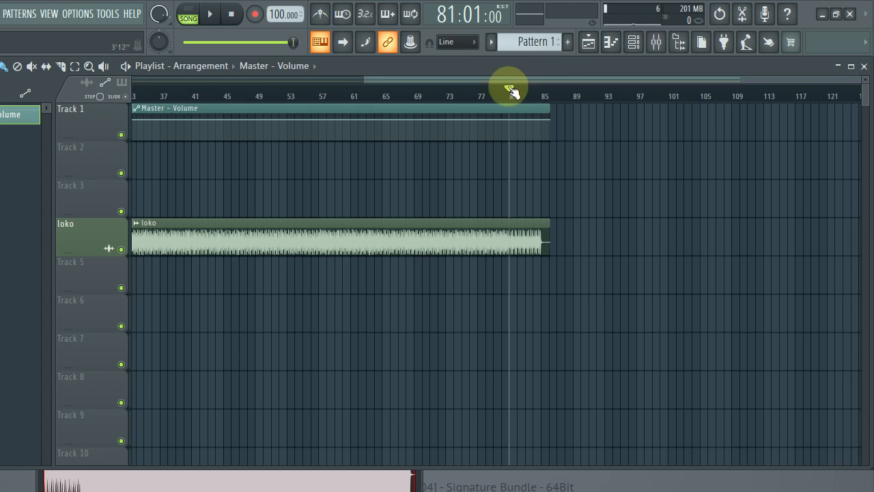
{"action": "key", "text": "space"}
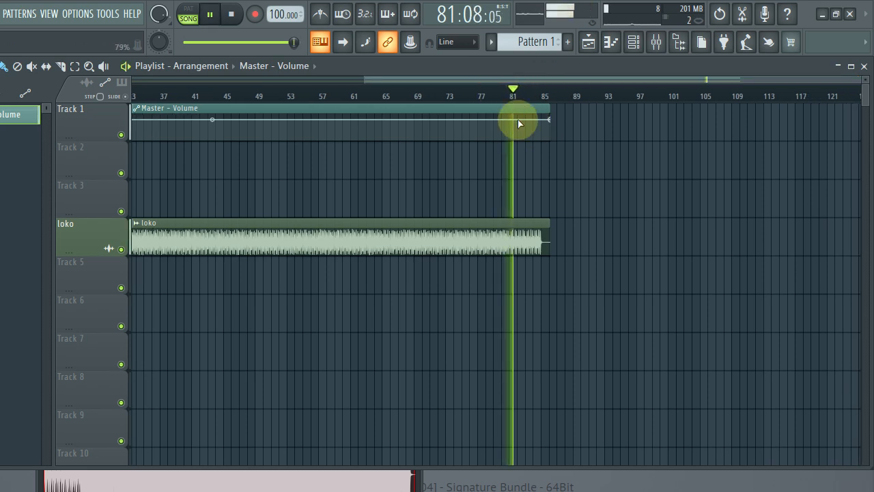
{"action": "scroll", "coordinate": [537, 94], "scroll_direction": "up", "scroll_amount": 4}
{"action": "key", "text": "space"}
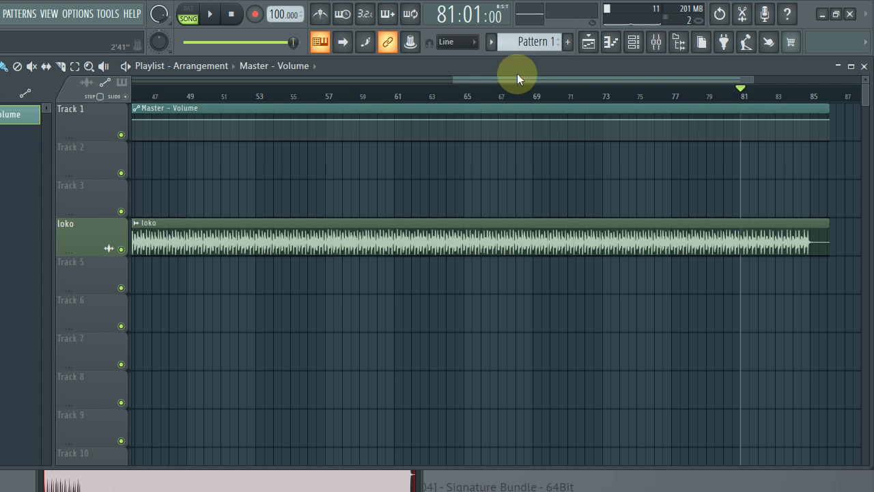
{"action": "left_click_drag", "start_coordinate": [523, 82], "coordinate": [624, 82]}
{"action": "scroll", "coordinate": [581, 98], "scroll_direction": "up", "scroll_amount": 5}
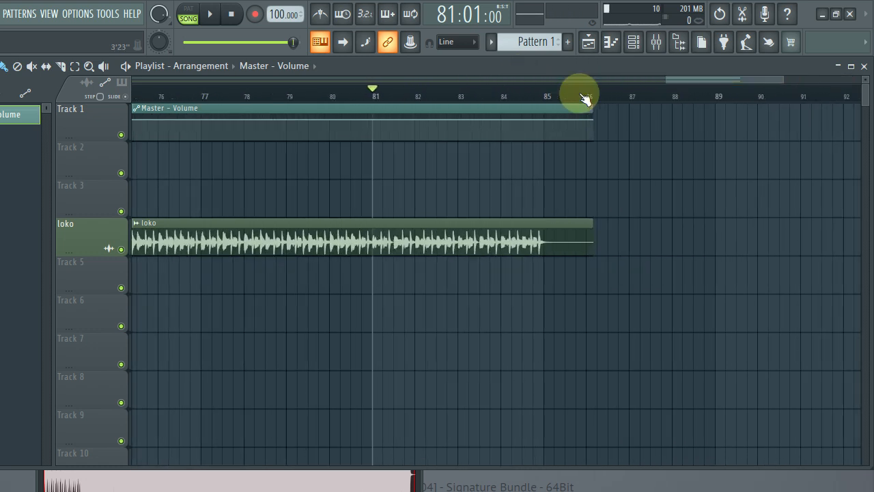
{"action": "right_click", "coordinate": [349, 120]}
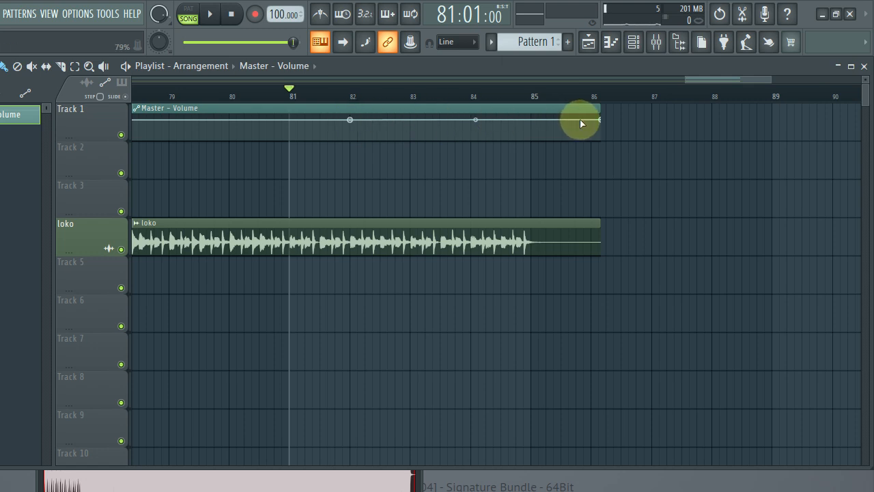
Copy the end point's value to the bar 82 point, and lower the Master volume clip's end point to 0% for a fade-out.
{"action": "right_click", "coordinate": [600, 120]}
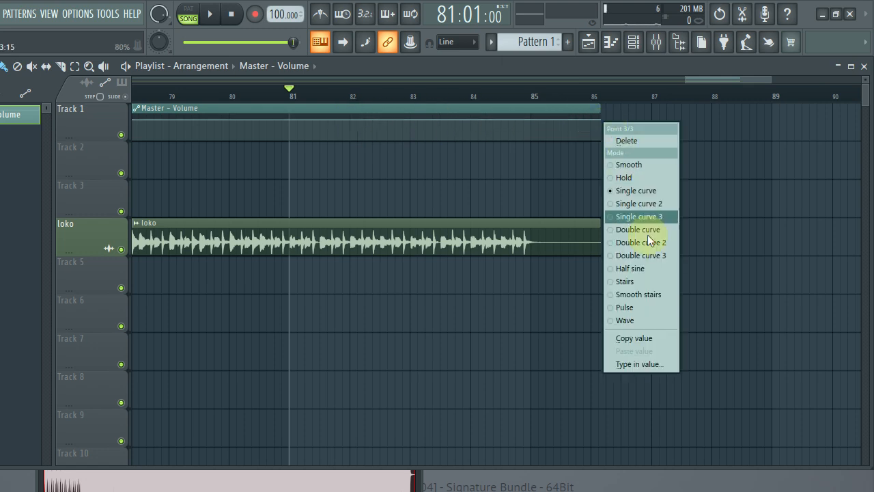
{"action": "left_click", "coordinate": [673, 338]}
{"action": "right_click", "coordinate": [351, 121]}
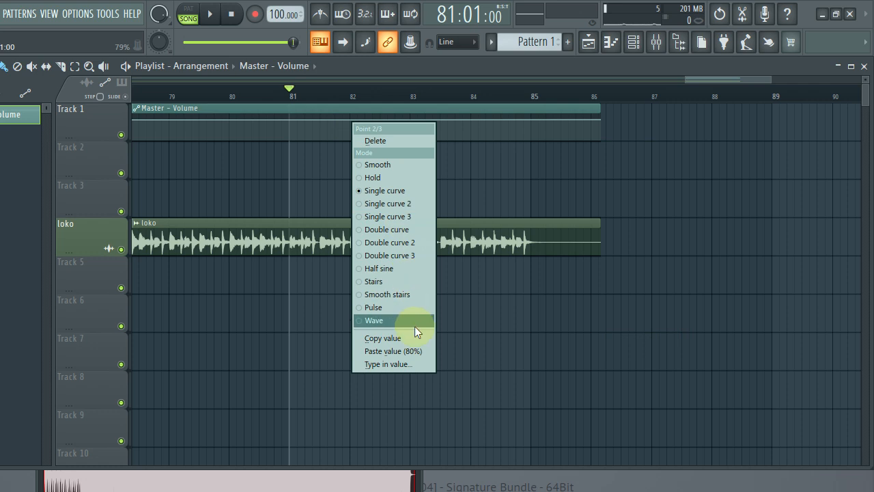
{"action": "left_click", "coordinate": [419, 351]}
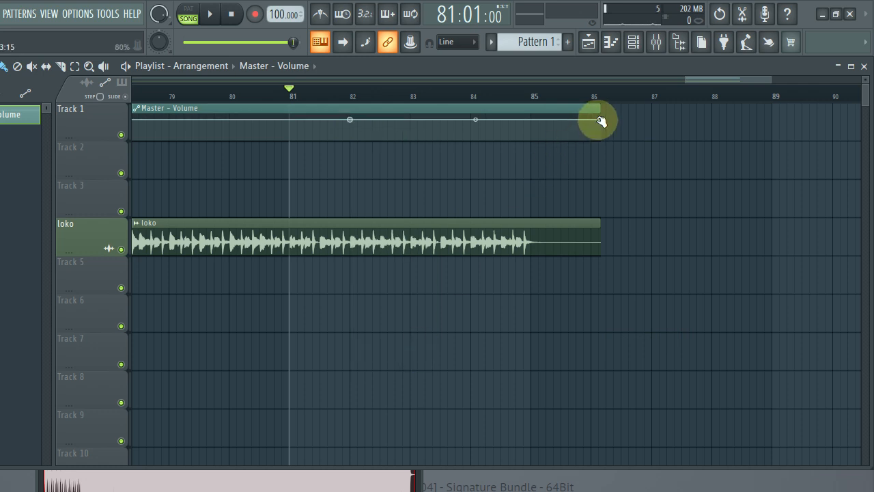
{"action": "left_click_drag", "start_coordinate": [605, 120], "coordinate": [605, 147]}
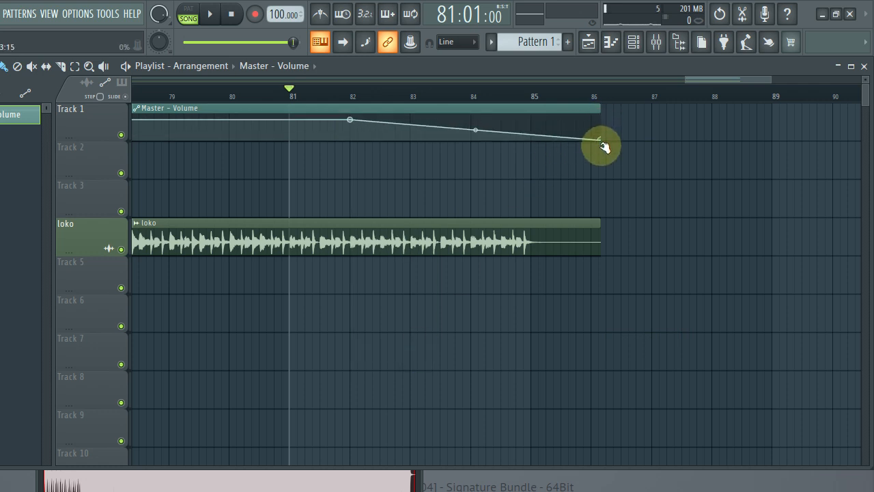
Audition the Master volume fade-out from bar 81 and look over the whole arrangement with playback stopped.
{"action": "key", "text": "space"}
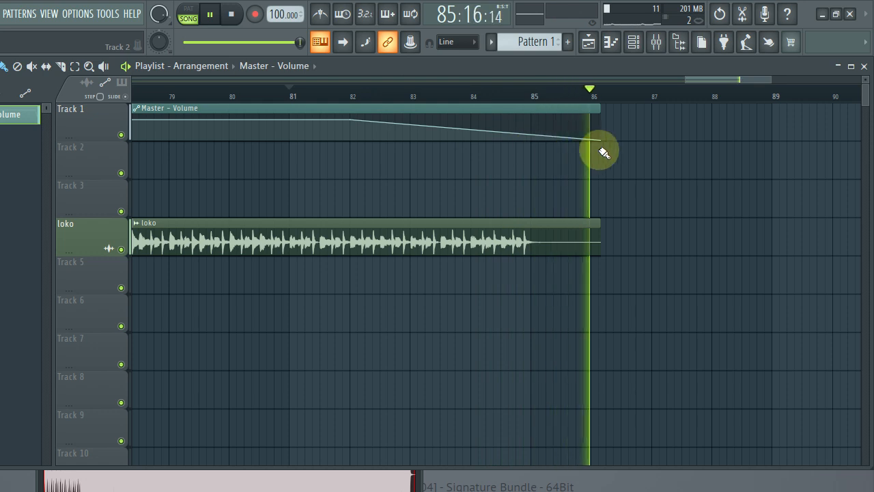
{"action": "key", "text": "space"}
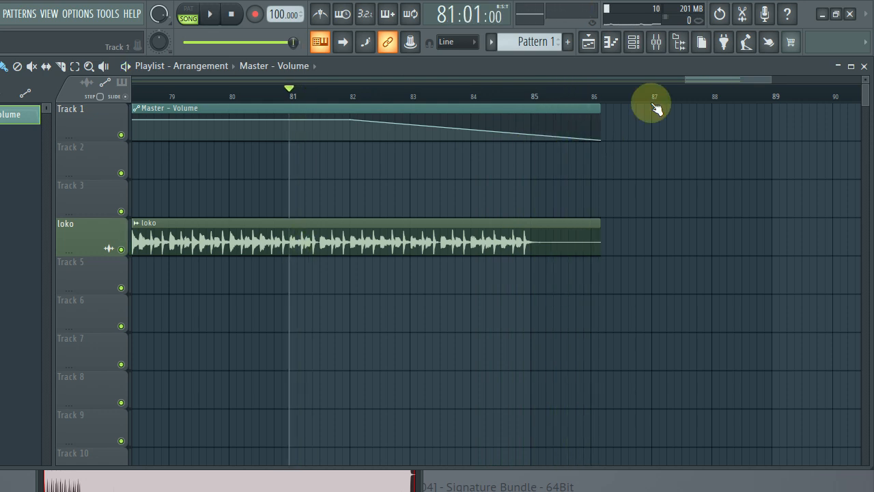
{"action": "left_click_drag", "start_coordinate": [699, 78], "coordinate": [285, 92]}
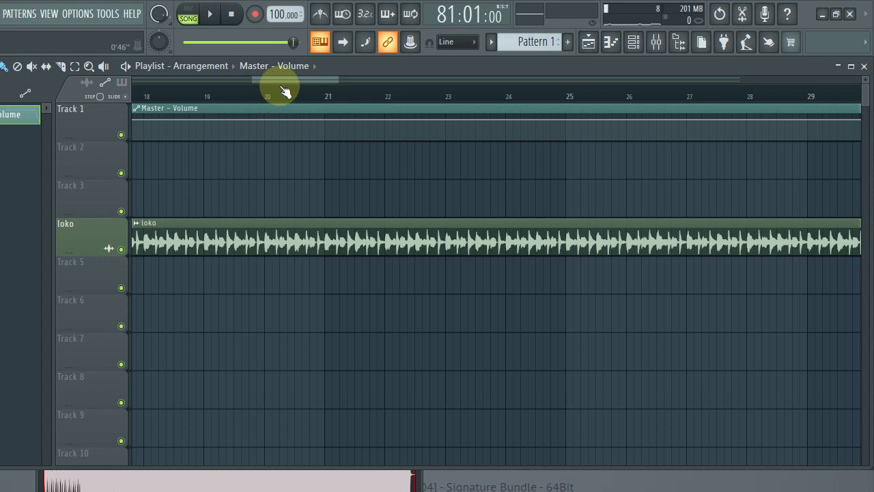
{"action": "left_click_drag", "start_coordinate": [335, 81], "coordinate": [786, 107]}
{"action": "left_click_drag", "start_coordinate": [737, 82], "coordinate": [618, 96]}
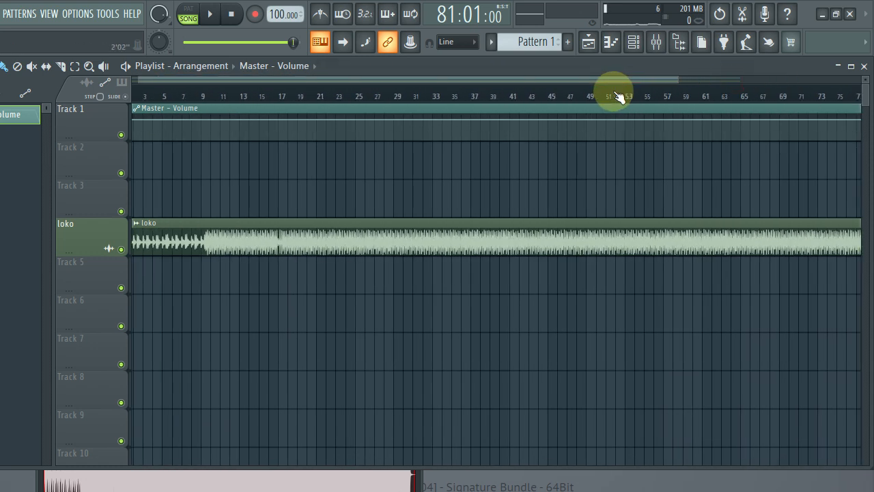
Export the full song as master25 to the YELLAZ folder, rendering it in both WAV and MP3 formats.
{"action": "key", "text": "ctrl+s"}
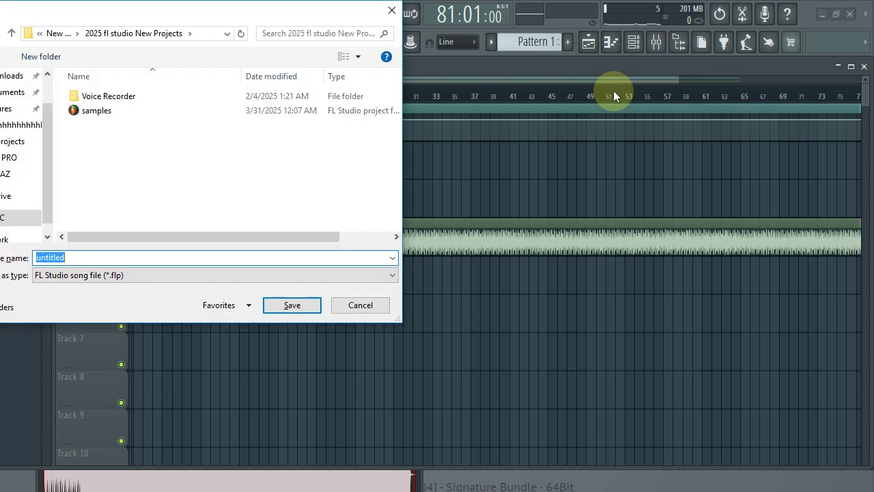
{"action": "type", "text": "master25"}
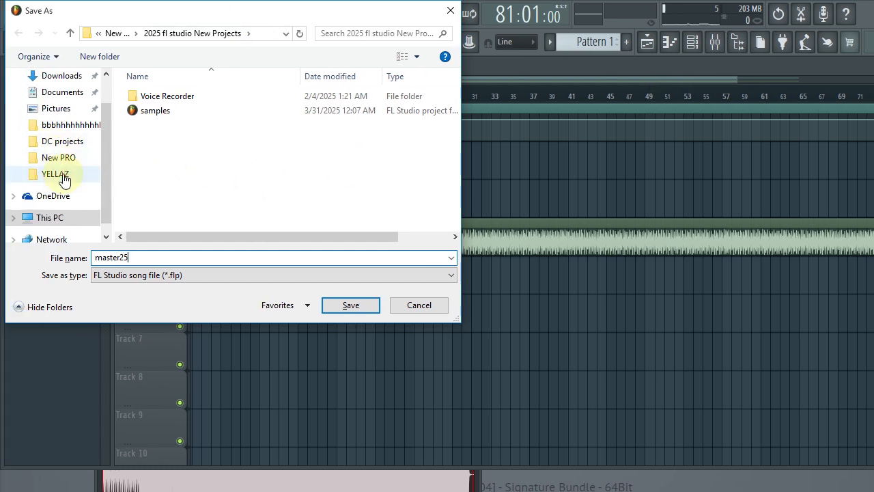
{"action": "left_click", "coordinate": [62, 176]}
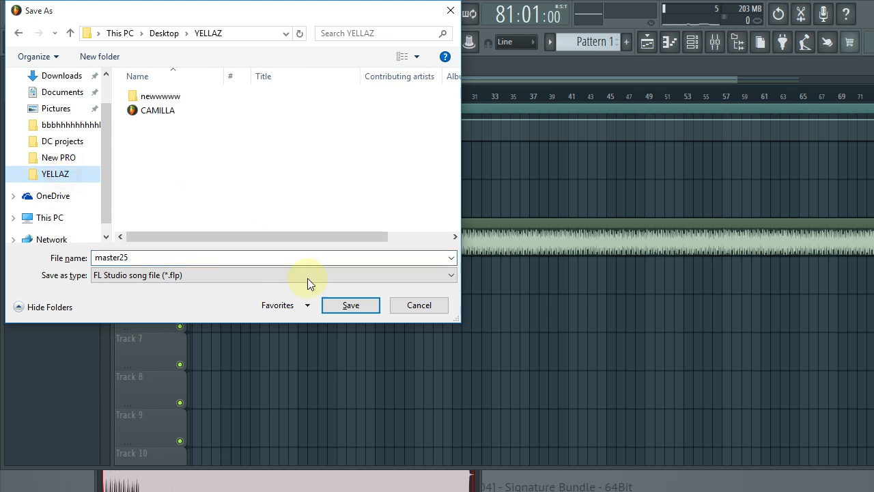
{"action": "left_click", "coordinate": [451, 275]}
{"action": "left_click", "coordinate": [420, 311]}
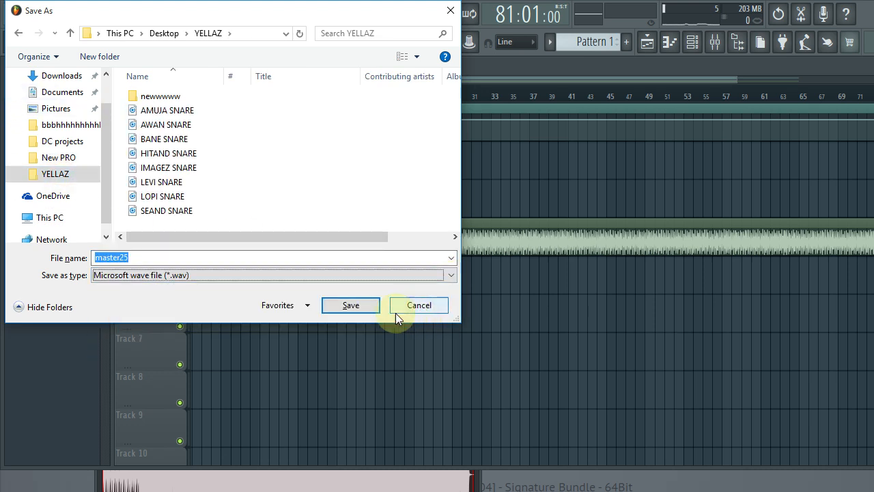
{"action": "left_click", "coordinate": [363, 308]}
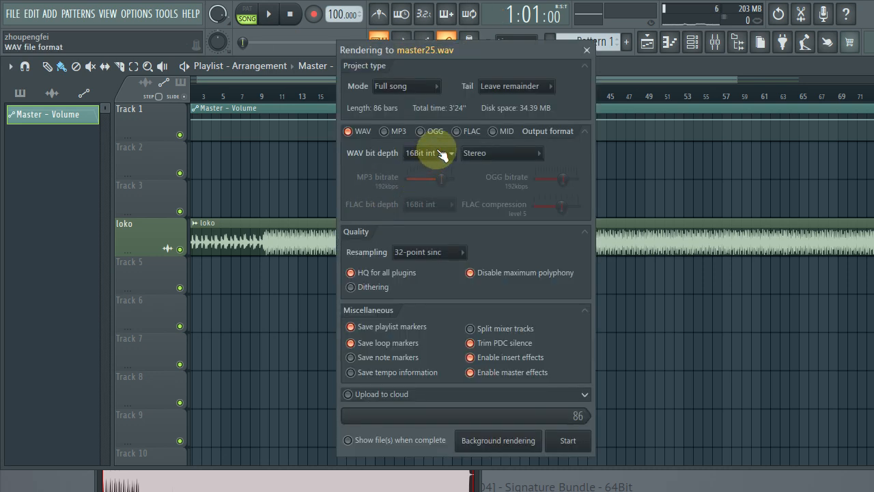
{"action": "left_click", "coordinate": [396, 132]}
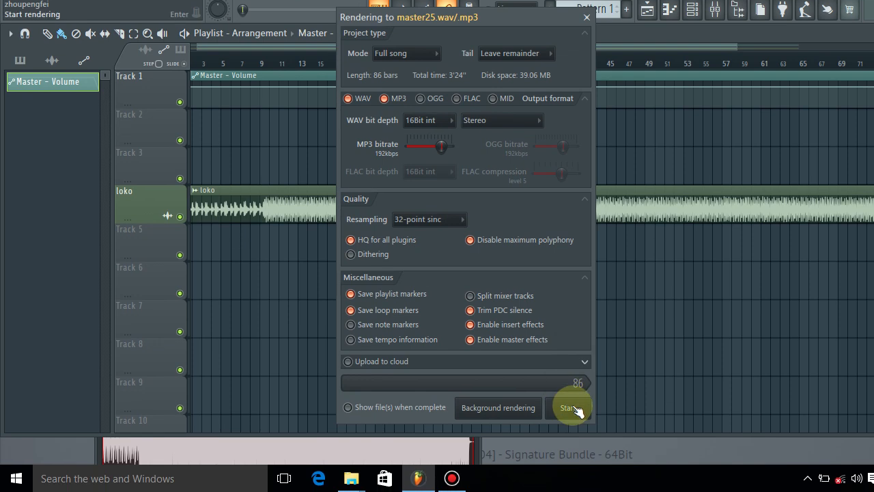
{"action": "left_click", "coordinate": [570, 407]}
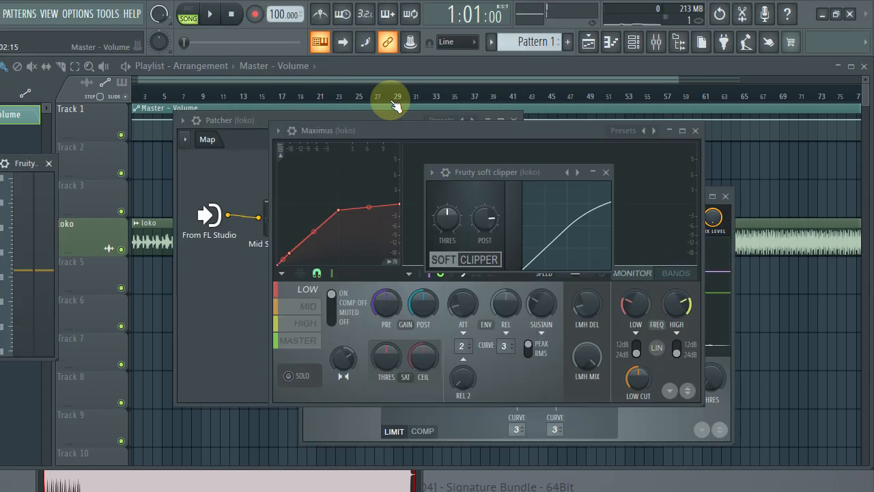
Mute the playlist track holding the Master volume automation and open the YELLAZ folder from the desktop.
{"action": "left_click", "coordinate": [237, 73]}
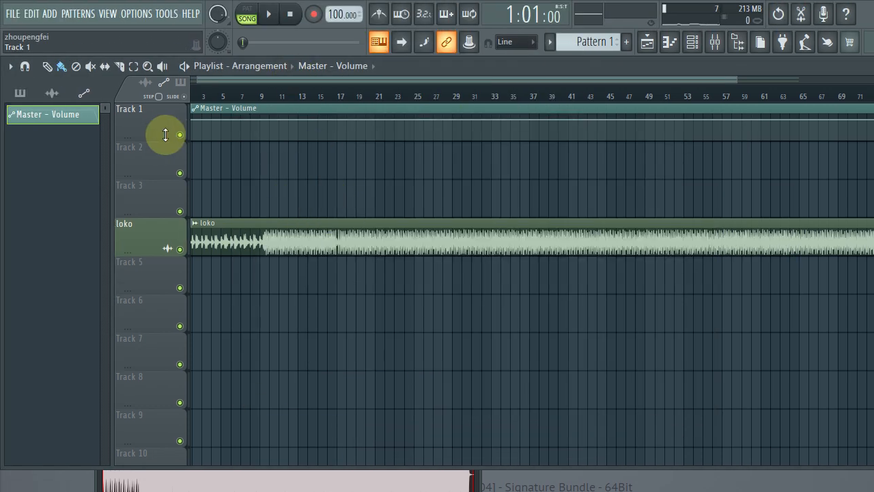
{"action": "left_click", "coordinate": [181, 136]}
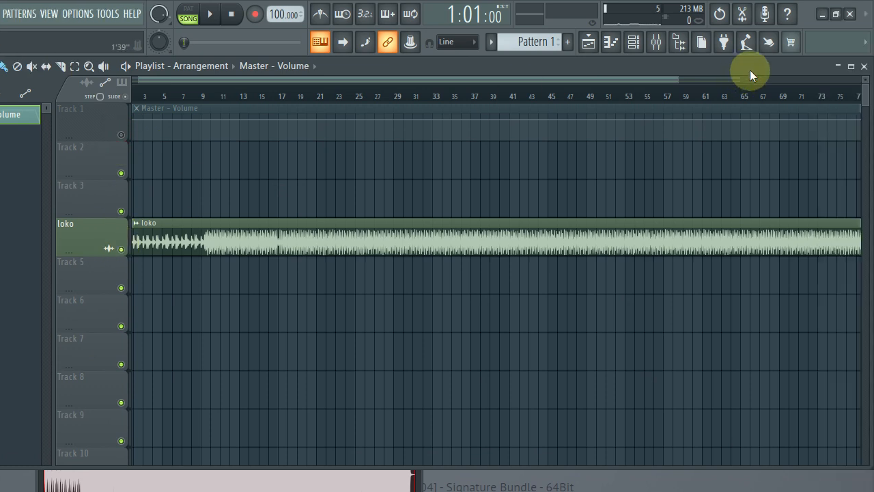
{"action": "left_click", "coordinate": [822, 15]}
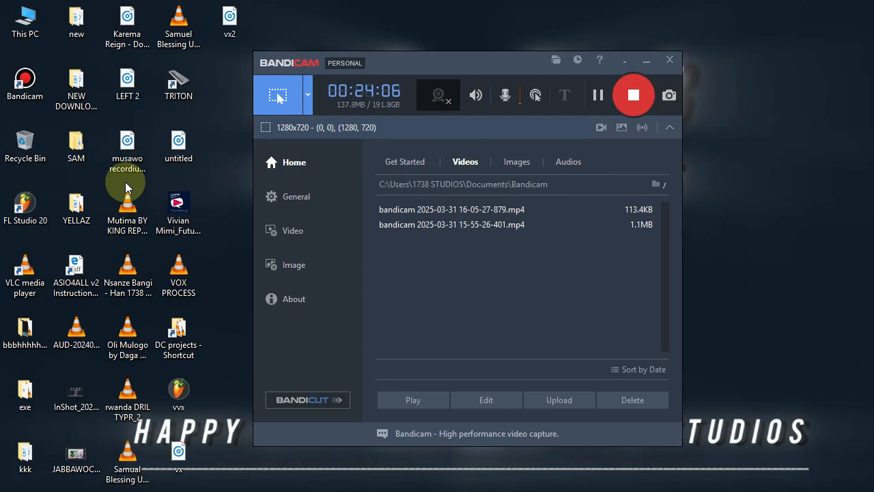
{"action": "left_click_drag", "start_coordinate": [445, 58], "coordinate": [638, 41]}
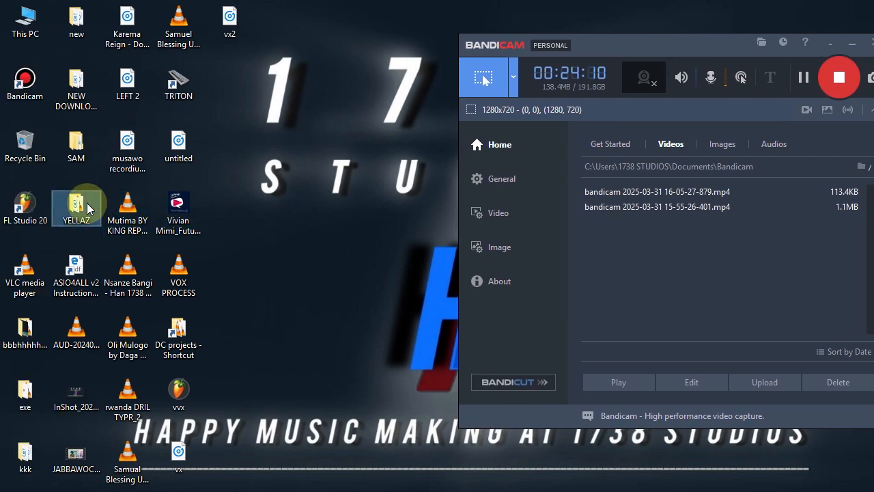
{"action": "double_click", "coordinate": [88, 208]}
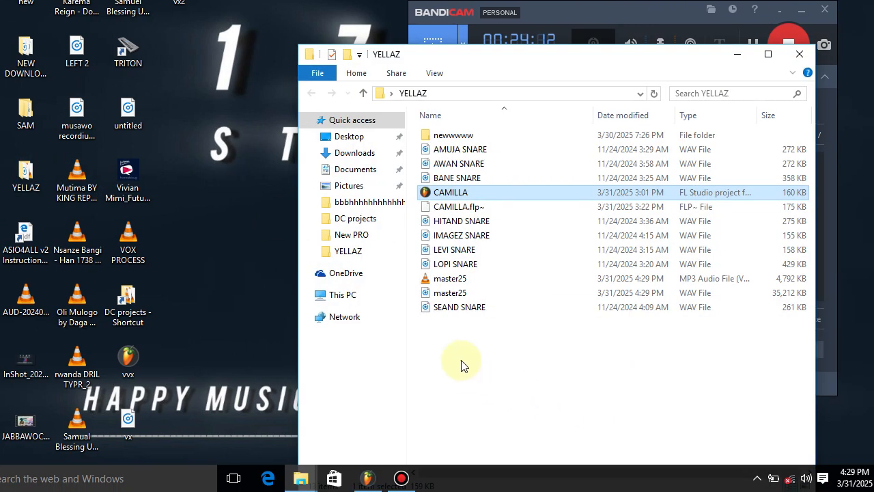
Drop the rendered master25 MP3 and WAV files from the YELLAZ folder into the playlist as audio clips.
{"action": "left_click", "coordinate": [449, 282], "text": "ctrl"}
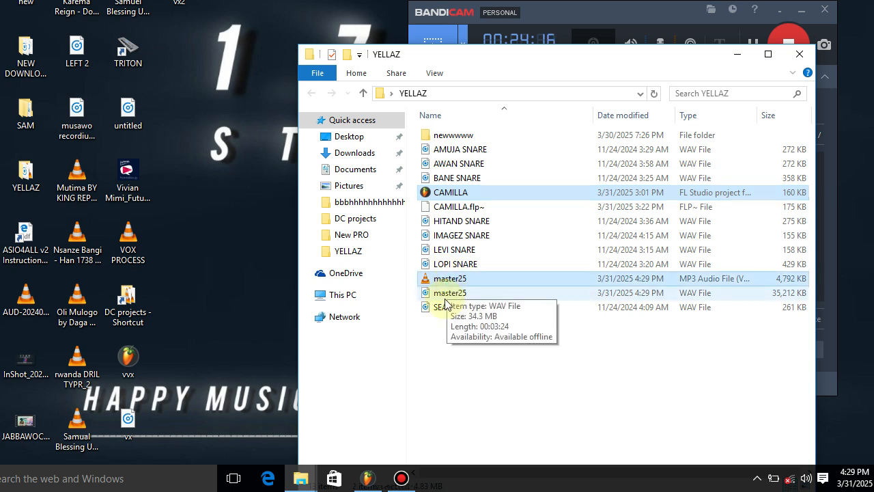
{"action": "left_click", "coordinate": [448, 294], "text": "ctrl"}
{"action": "left_click_drag", "start_coordinate": [449, 282], "coordinate": [171, 277]}
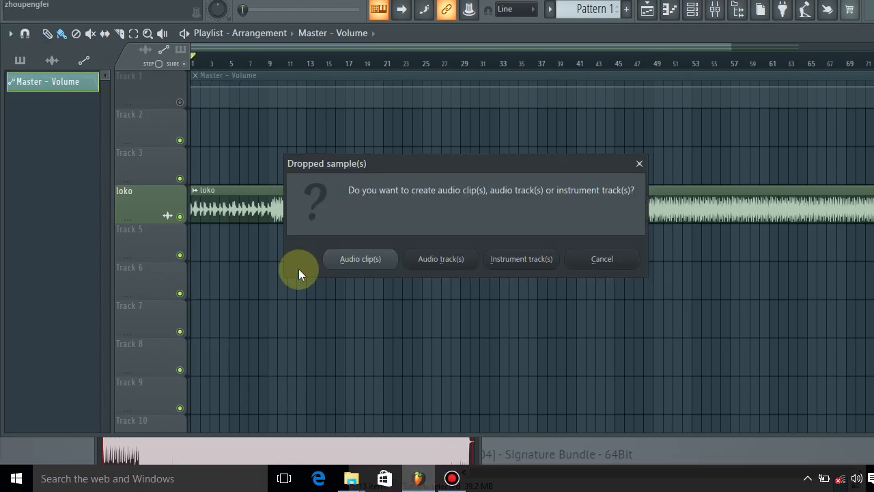
{"action": "left_click", "coordinate": [342, 260]}
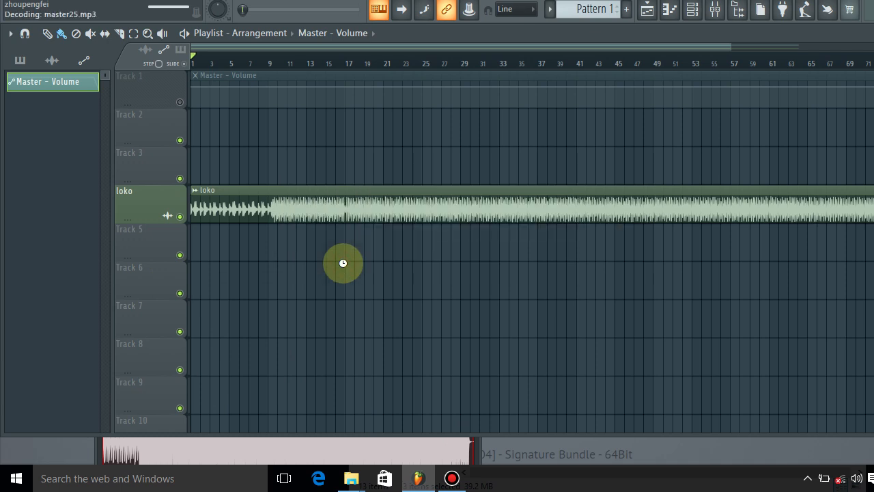
Mute the master25 track and move its clip up to Track 5, directly below the loko track.
{"action": "left_click", "coordinate": [180, 294]}
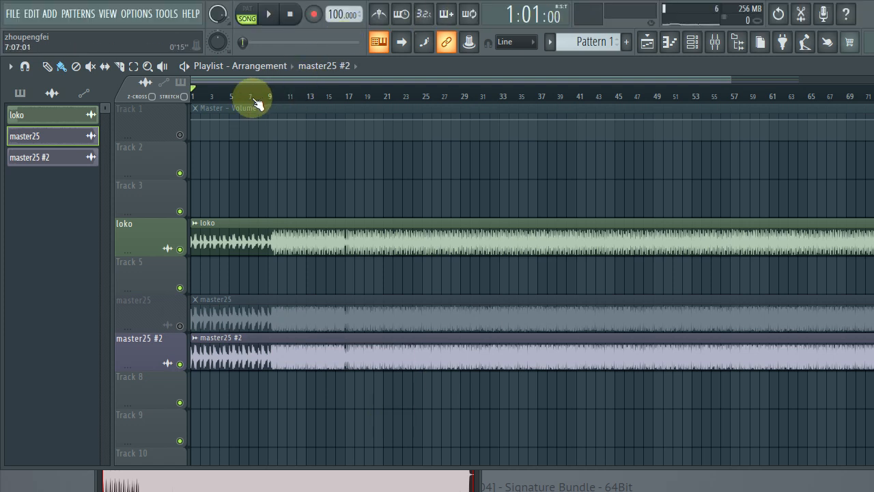
{"action": "scroll", "coordinate": [257, 103], "scroll_direction": "up", "scroll_amount": 5}
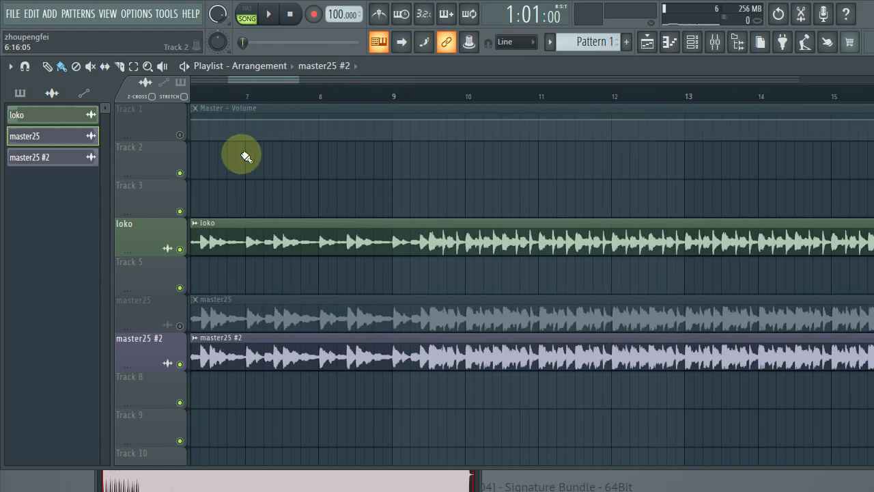
{"action": "left_click_drag", "start_coordinate": [209, 301], "coordinate": [195, 279]}
{"action": "left_click", "coordinate": [184, 290]}
{"action": "left_click", "coordinate": [183, 290]}
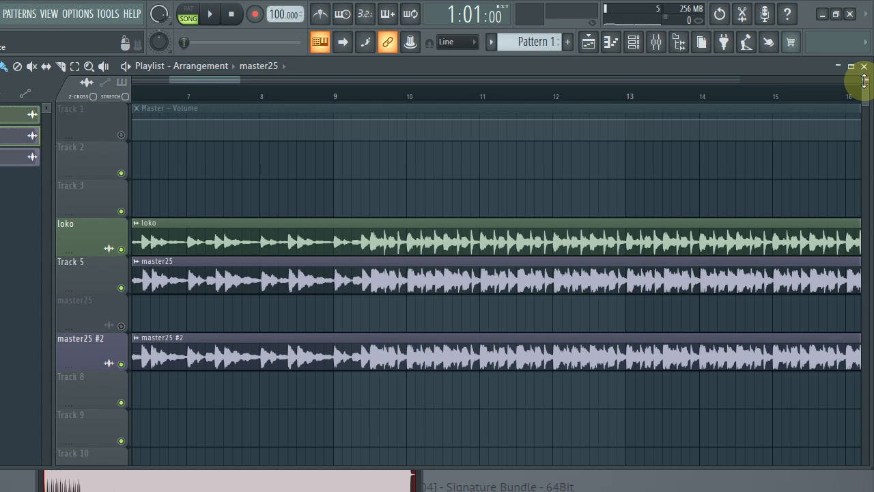
Compare the enlarged waveforms of the original loko clip and the master25 clip from the start of the song.
{"action": "left_click_drag", "start_coordinate": [865, 81], "coordinate": [865, 96]}
{"action": "scroll", "coordinate": [664, 242], "scroll_direction": "down", "scroll_amount": 7}
{"action": "scroll", "coordinate": [630, 244], "scroll_direction": "up", "scroll_amount": 2}
{"action": "scroll", "coordinate": [615, 247], "scroll_direction": "up", "scroll_amount": 3}
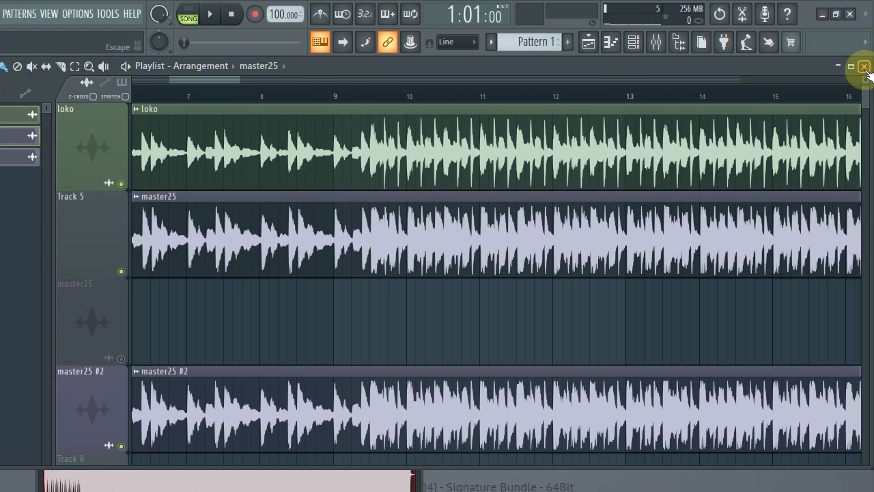
{"action": "scroll", "coordinate": [865, 77], "scroll_direction": "up", "scroll_amount": 10}
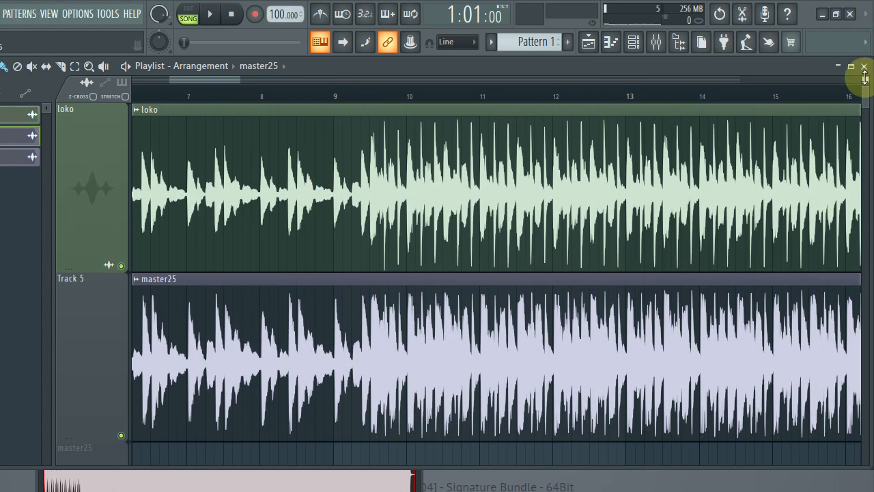
{"action": "left_click_drag", "start_coordinate": [236, 81], "coordinate": [170, 104]}
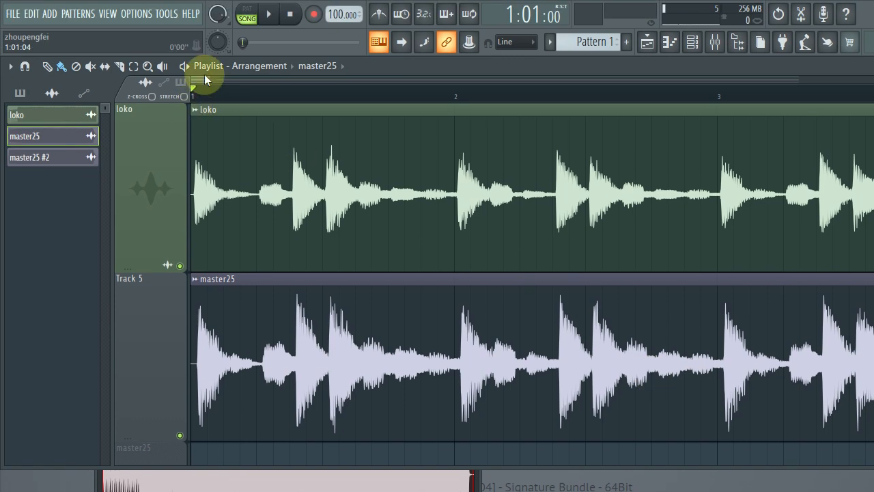
{"action": "left_click_drag", "start_coordinate": [208, 76], "coordinate": [137, 85]}
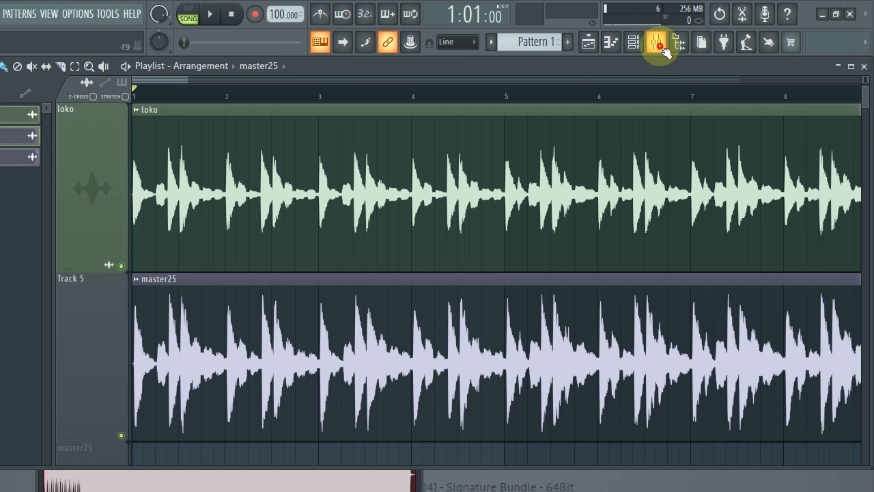
Mute Track 5 and audition the unmastered loko track alone from the start past bar 9.
{"action": "left_click", "coordinate": [656, 41]}
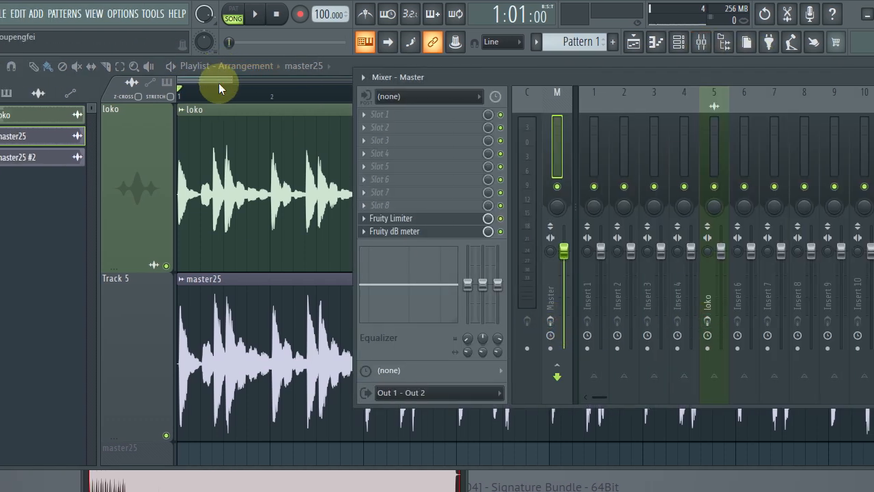
{"action": "left_click", "coordinate": [175, 82]}
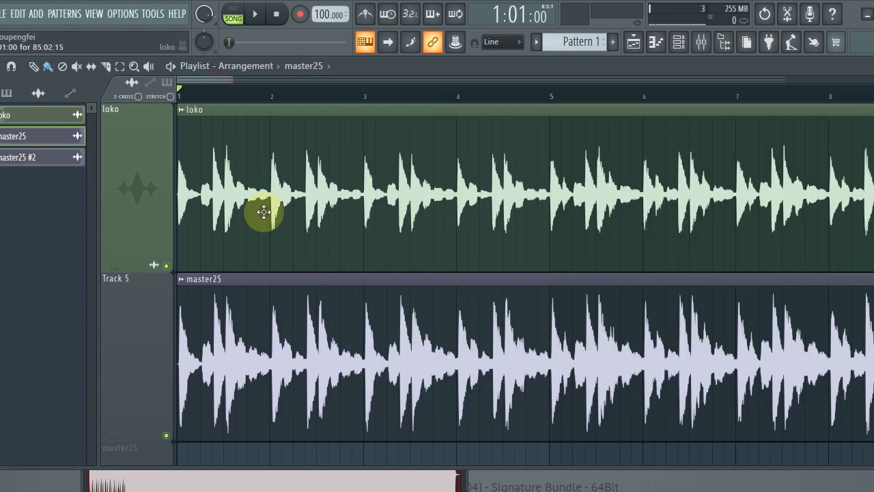
{"action": "left_click", "coordinate": [180, 267]}
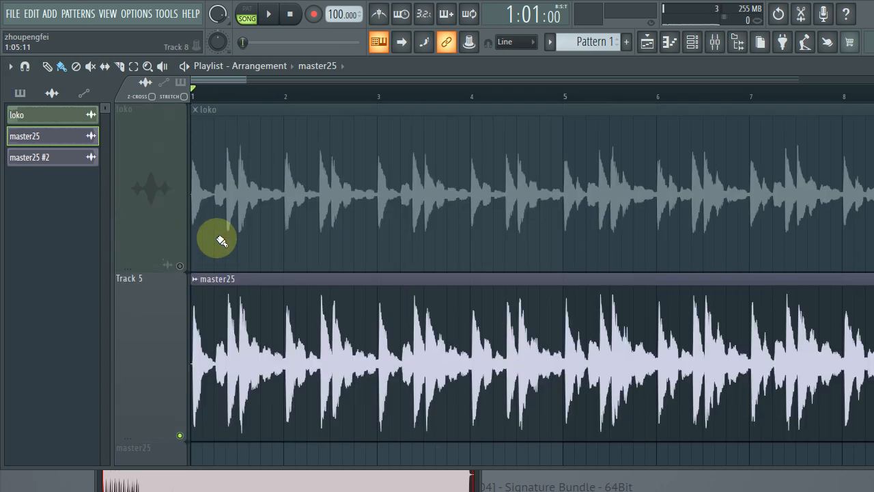
{"action": "left_click", "coordinate": [180, 266]}
{"action": "left_click", "coordinate": [179, 435]}
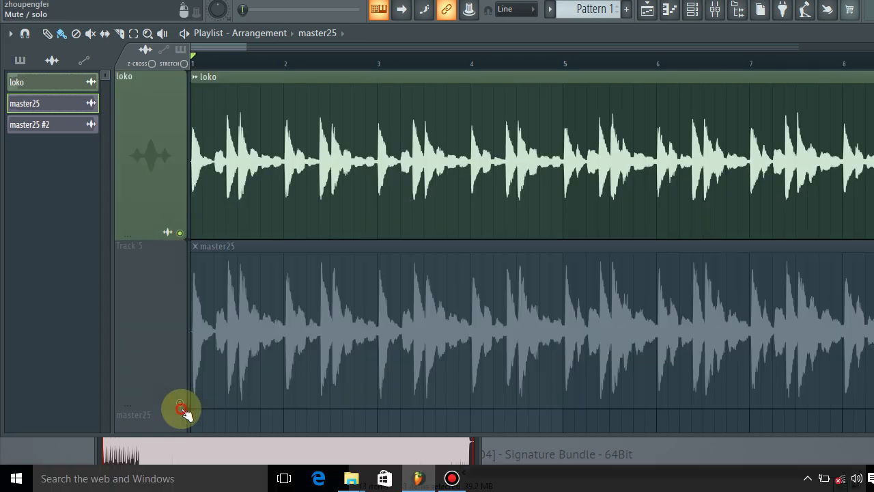
{"action": "key", "text": "space"}
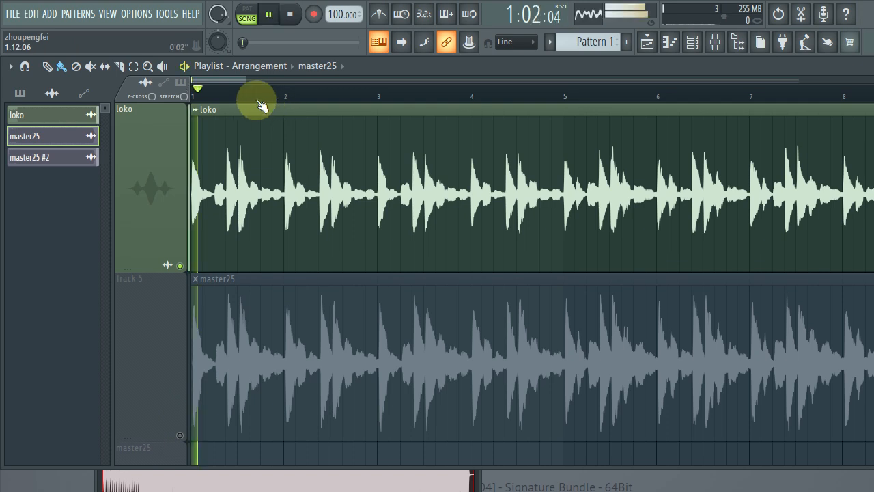
{"action": "left_click_drag", "start_coordinate": [244, 80], "coordinate": [545, 88]}
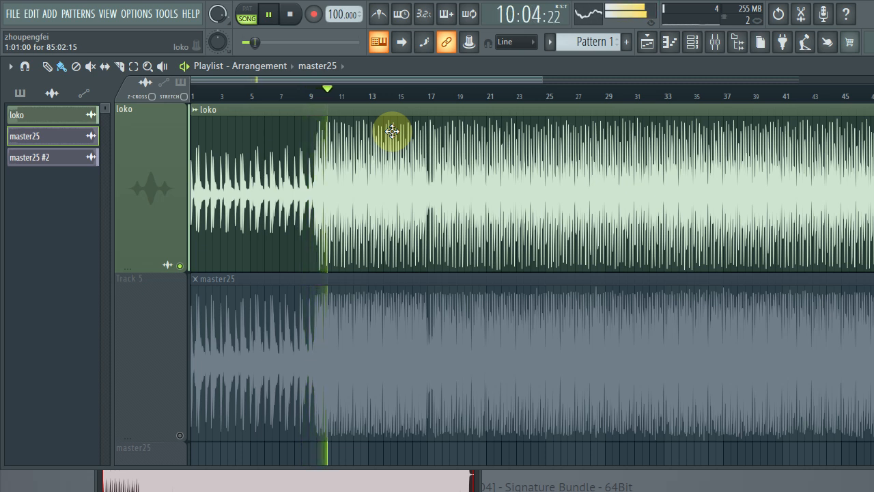
{"action": "key", "text": "space"}
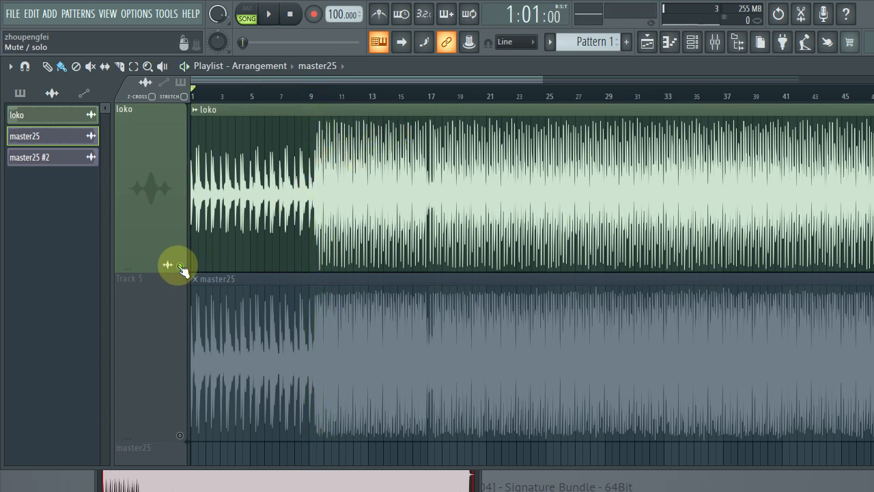
Mute the loko track, unmute Track 5, and play the mastered version from the start with shorter playlist tracks.
{"action": "left_click", "coordinate": [173, 266]}
{"action": "left_click", "coordinate": [180, 437]}
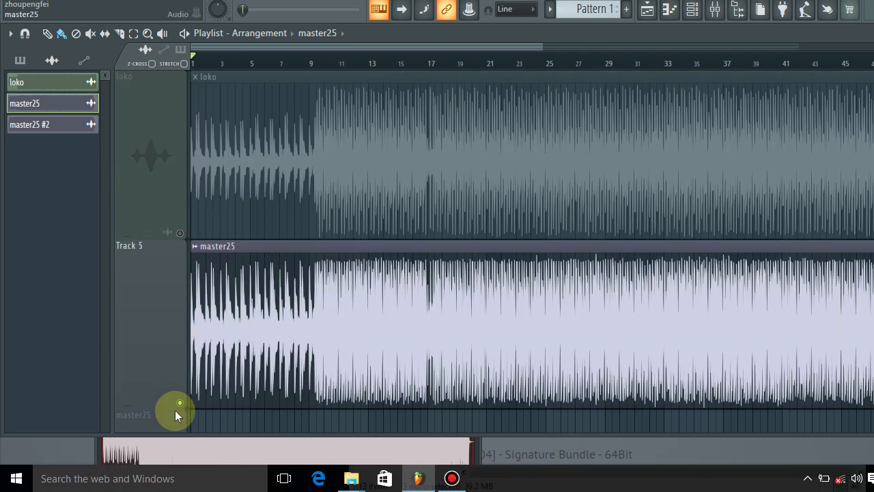
{"action": "key", "text": "space"}
{"action": "scroll", "coordinate": [357, 304], "scroll_direction": "down", "scroll_amount": 3}
{"action": "scroll", "coordinate": [358, 337], "scroll_direction": "down", "scroll_amount": 1}
{"action": "scroll", "coordinate": [321, 339], "scroll_direction": "up", "scroll_amount": 3}
{"action": "scroll", "coordinate": [274, 349], "scroll_direction": "down", "scroll_amount": 5}
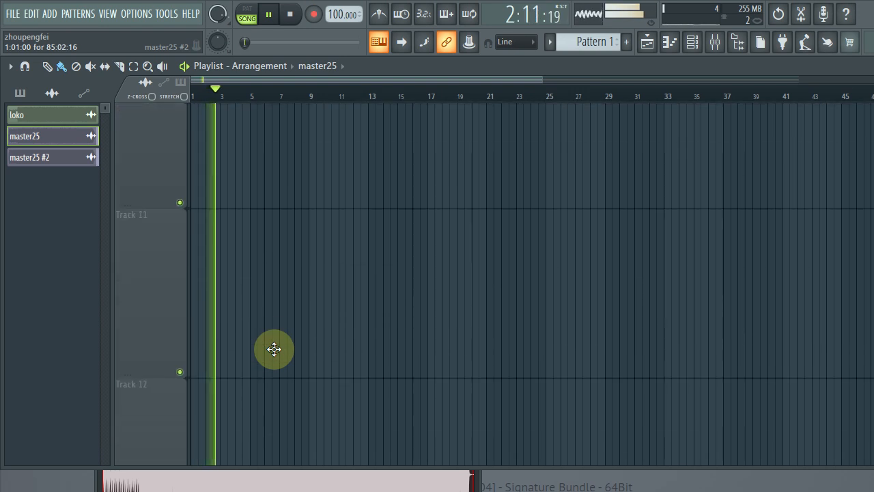
{"action": "scroll", "coordinate": [274, 350], "scroll_direction": "down", "scroll_amount": 2}
{"action": "left_click_drag", "start_coordinate": [862, 81], "coordinate": [859, 79]}
{"action": "scroll", "coordinate": [721, 284], "scroll_direction": "up", "scroll_amount": 6}
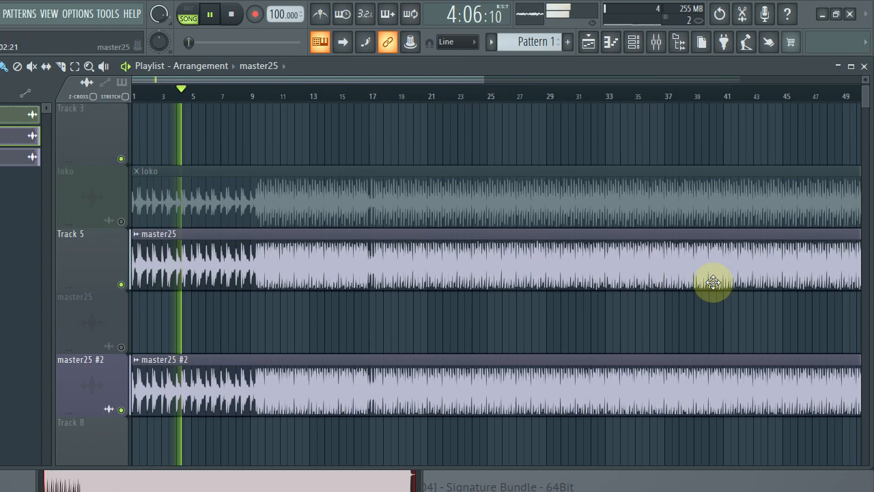
Mute the master25 #2 track, delete its duplicate clip, and stop playback past bar 10.
{"action": "left_click", "coordinate": [121, 406]}
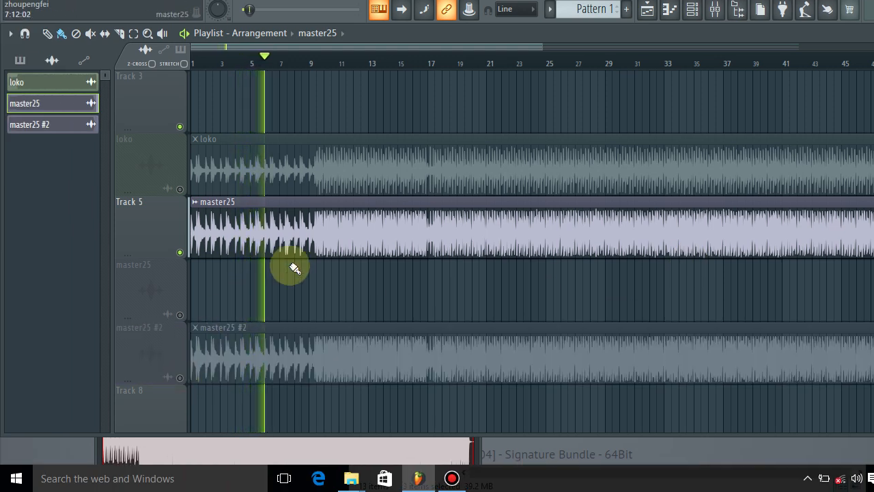
{"action": "right_click", "coordinate": [397, 348]}
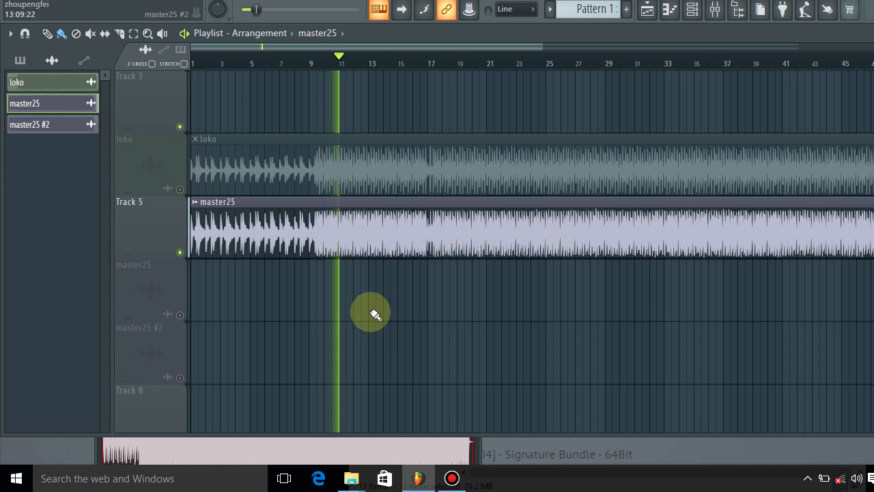
{"action": "key", "text": "space"}
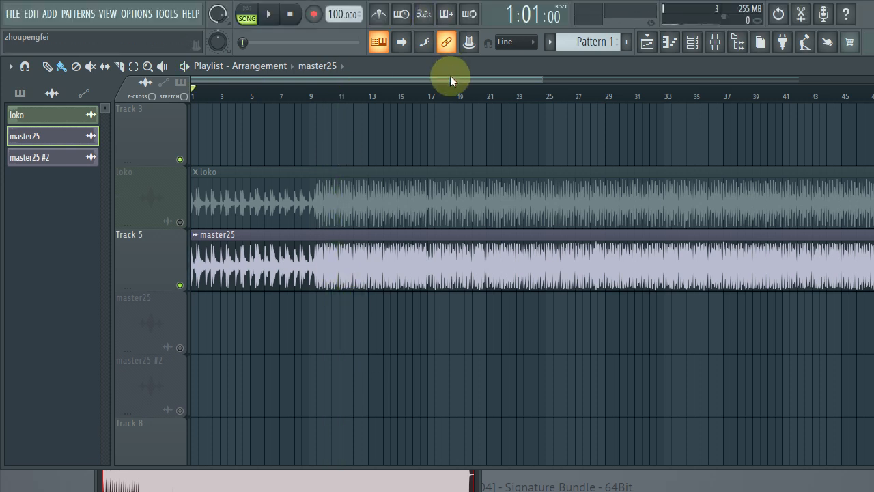
{"action": "left_click_drag", "start_coordinate": [541, 78], "coordinate": [762, 84]}
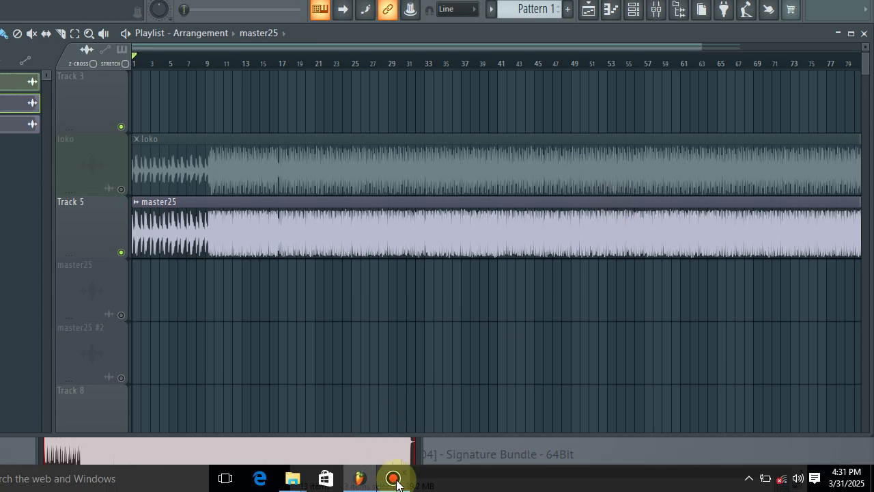
{"action": "mouse_move", "coordinate": [394, 478]}
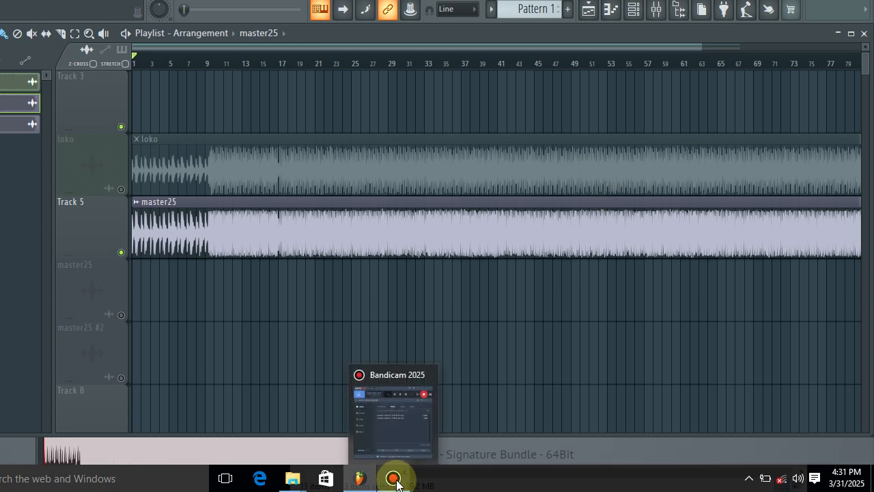